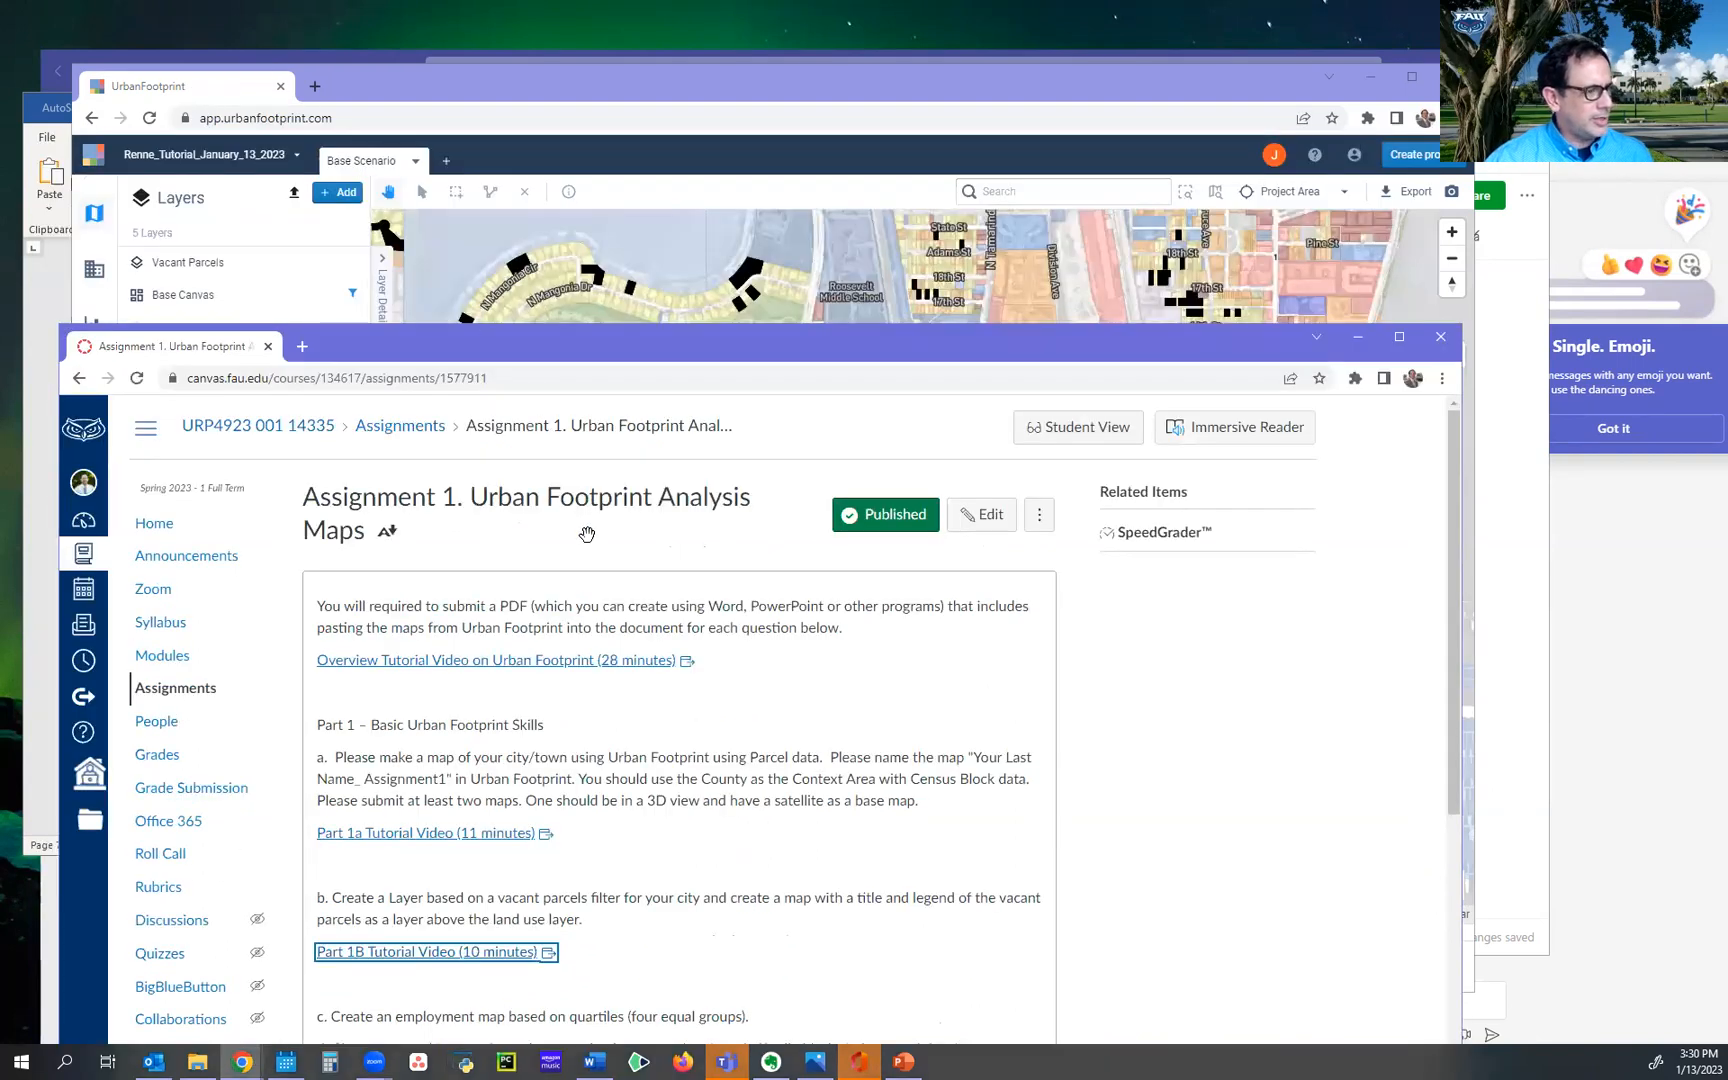
Switch to UrbanFootprint and set the Base Canvas layer's opacity to 80%.
left_click(403, 221)
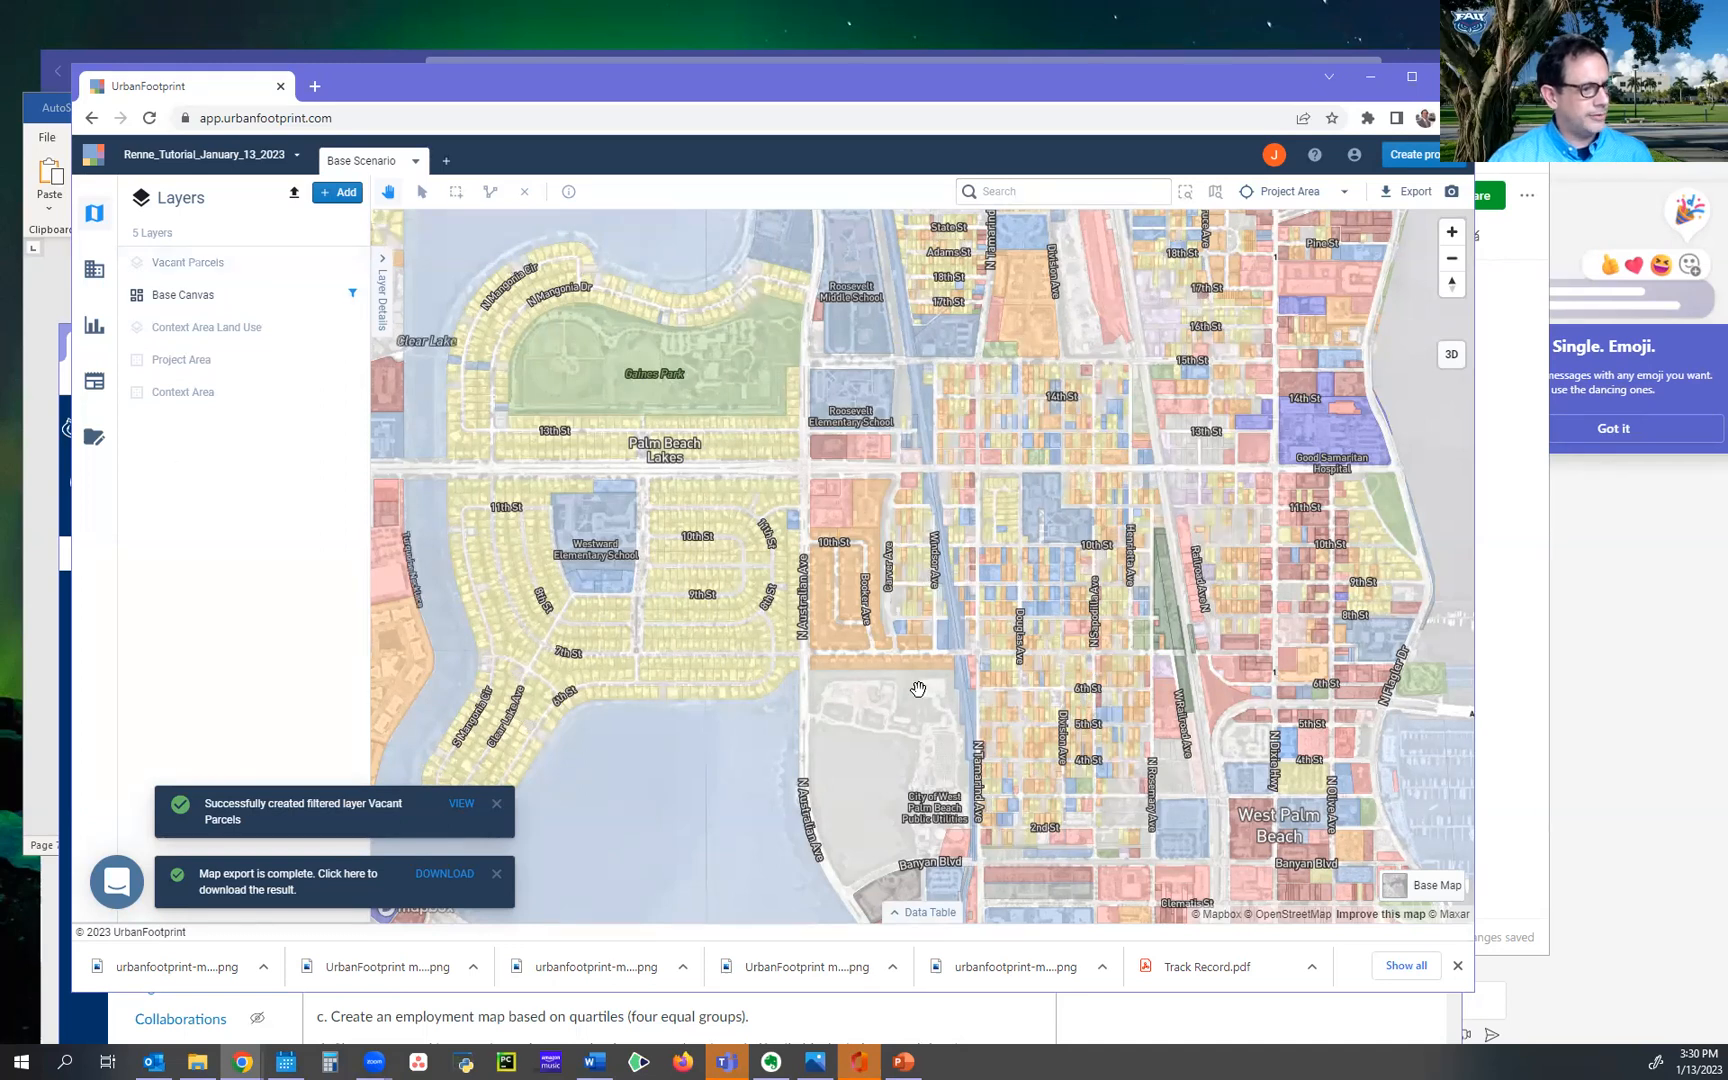
left_click(215, 300)
left_click_drag(512, 376, 640, 379)
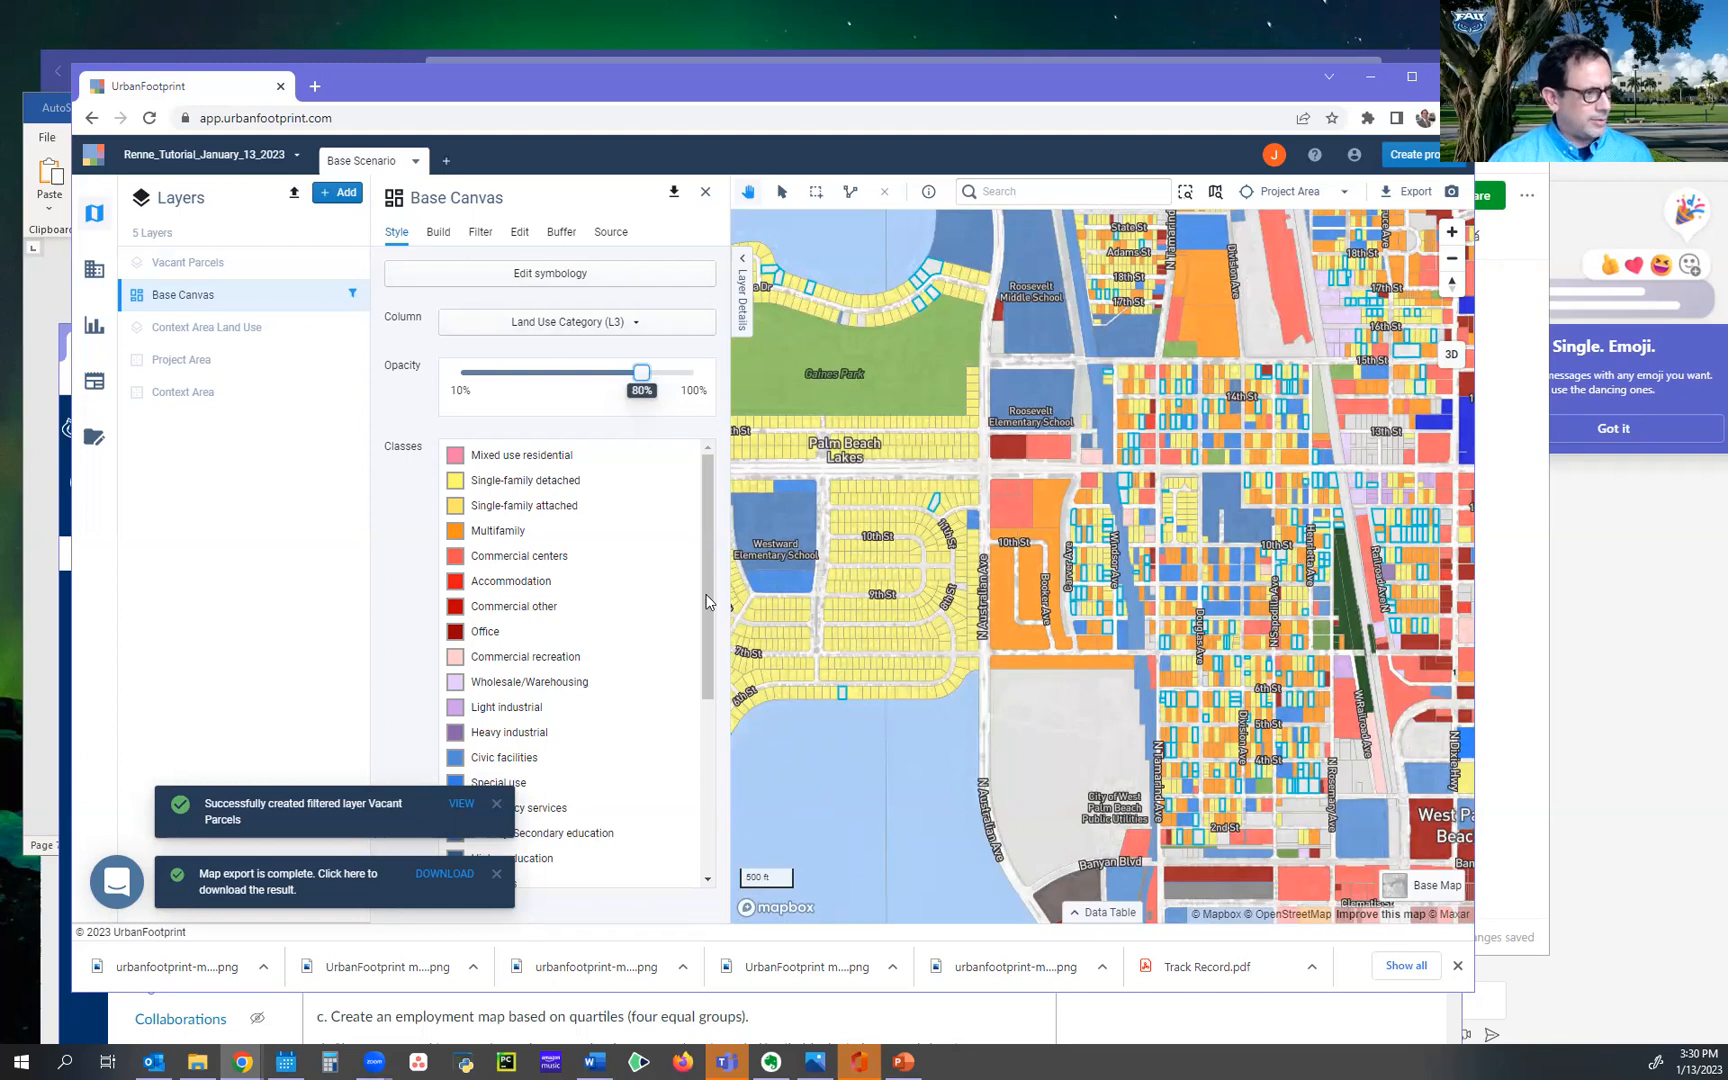
Remove the Land Use Category (L3) filter from the Base Canvas layer and close the layer details.
left_click(477, 235)
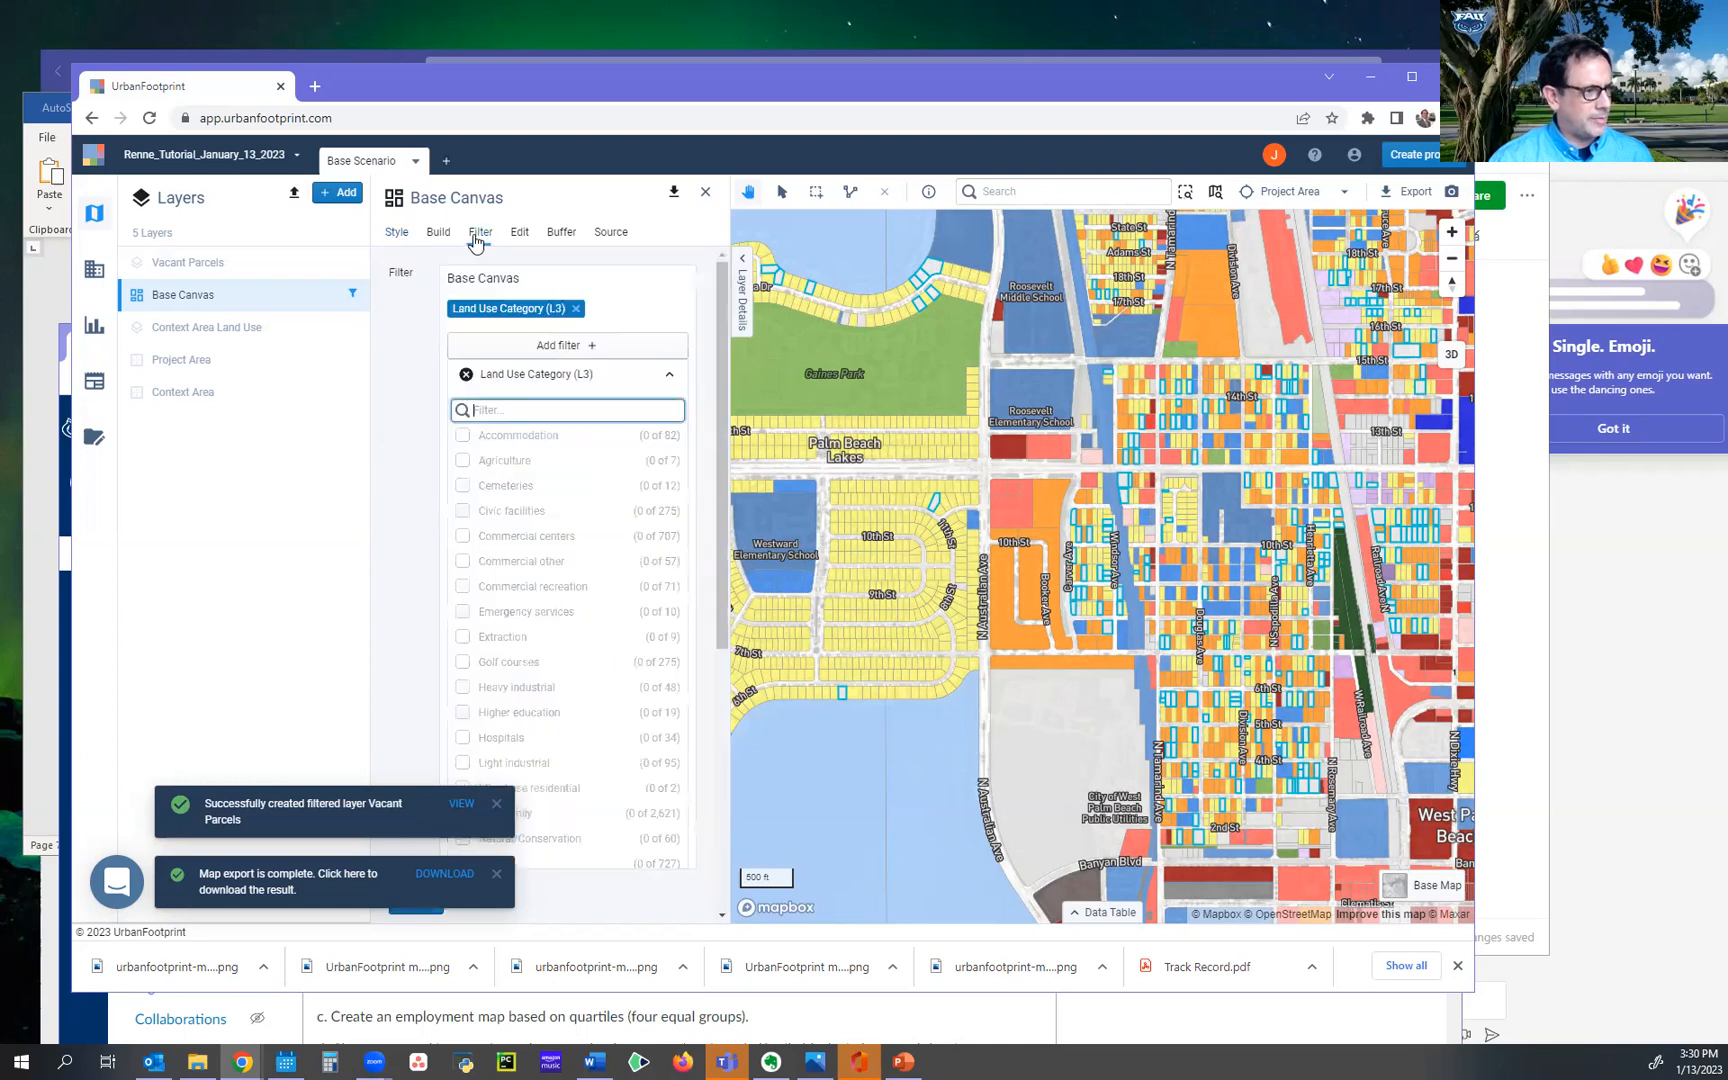
left_click(464, 375)
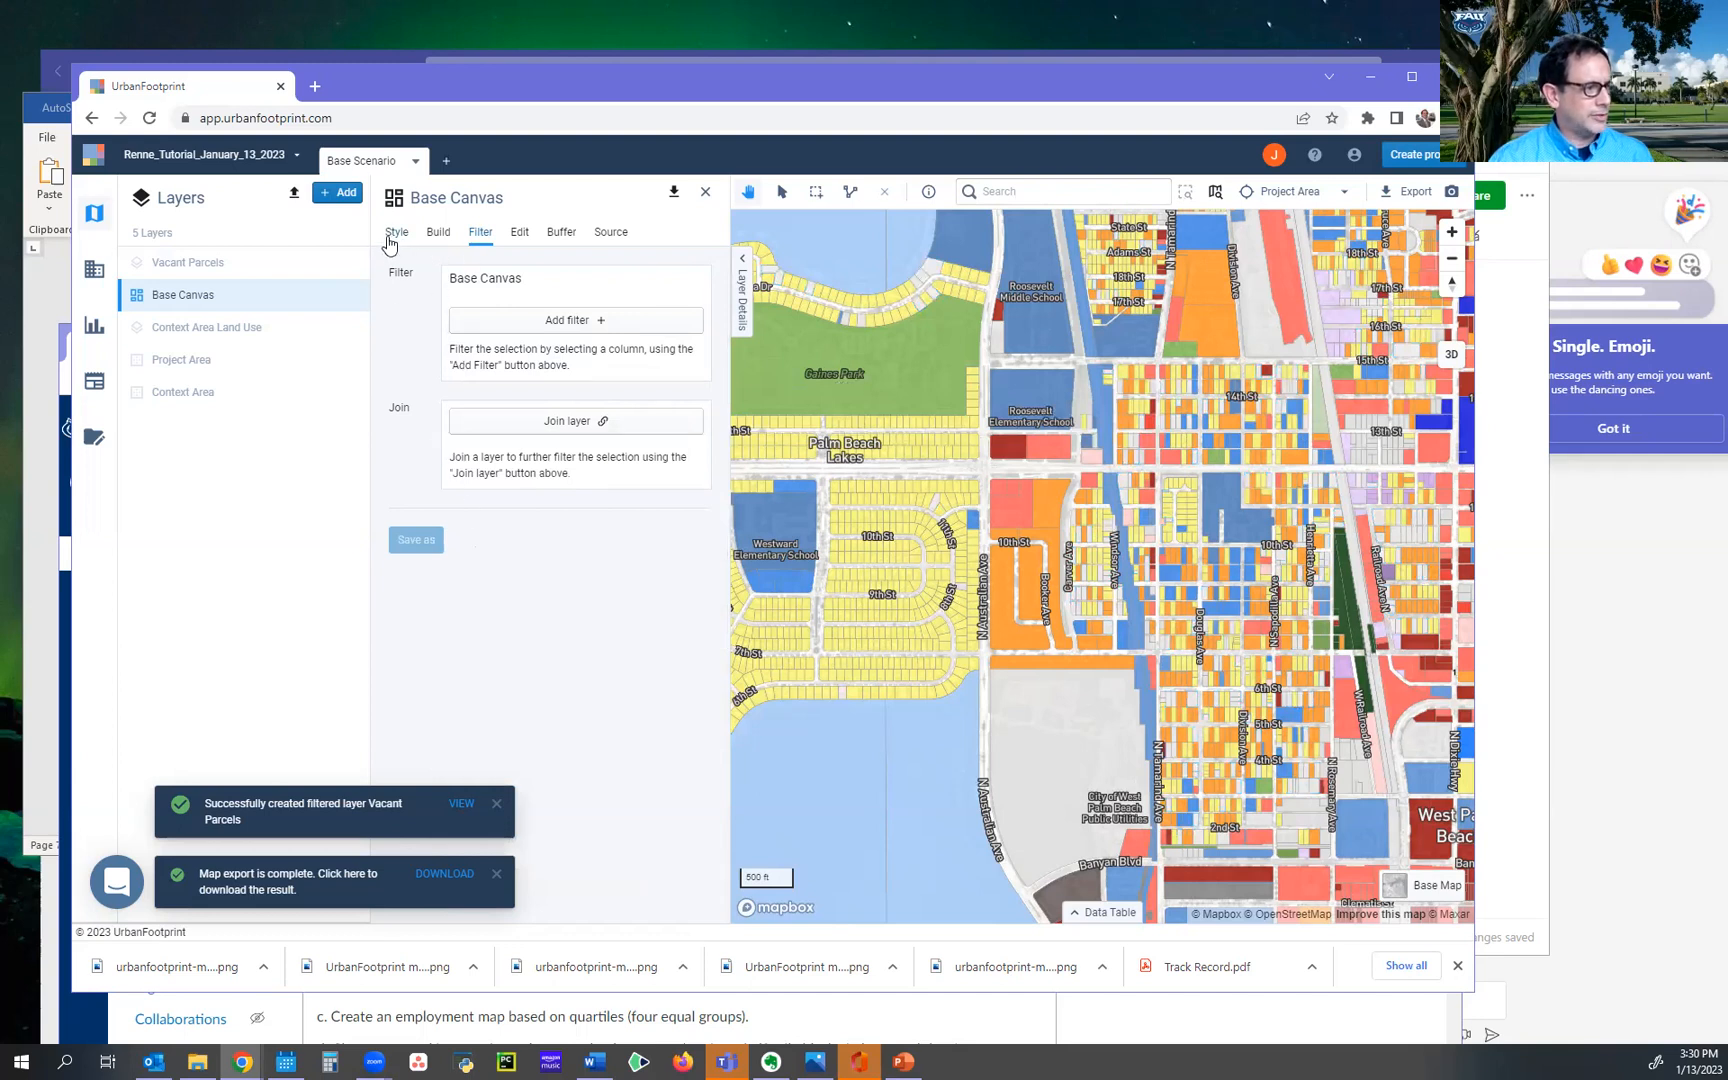
left_click(704, 197)
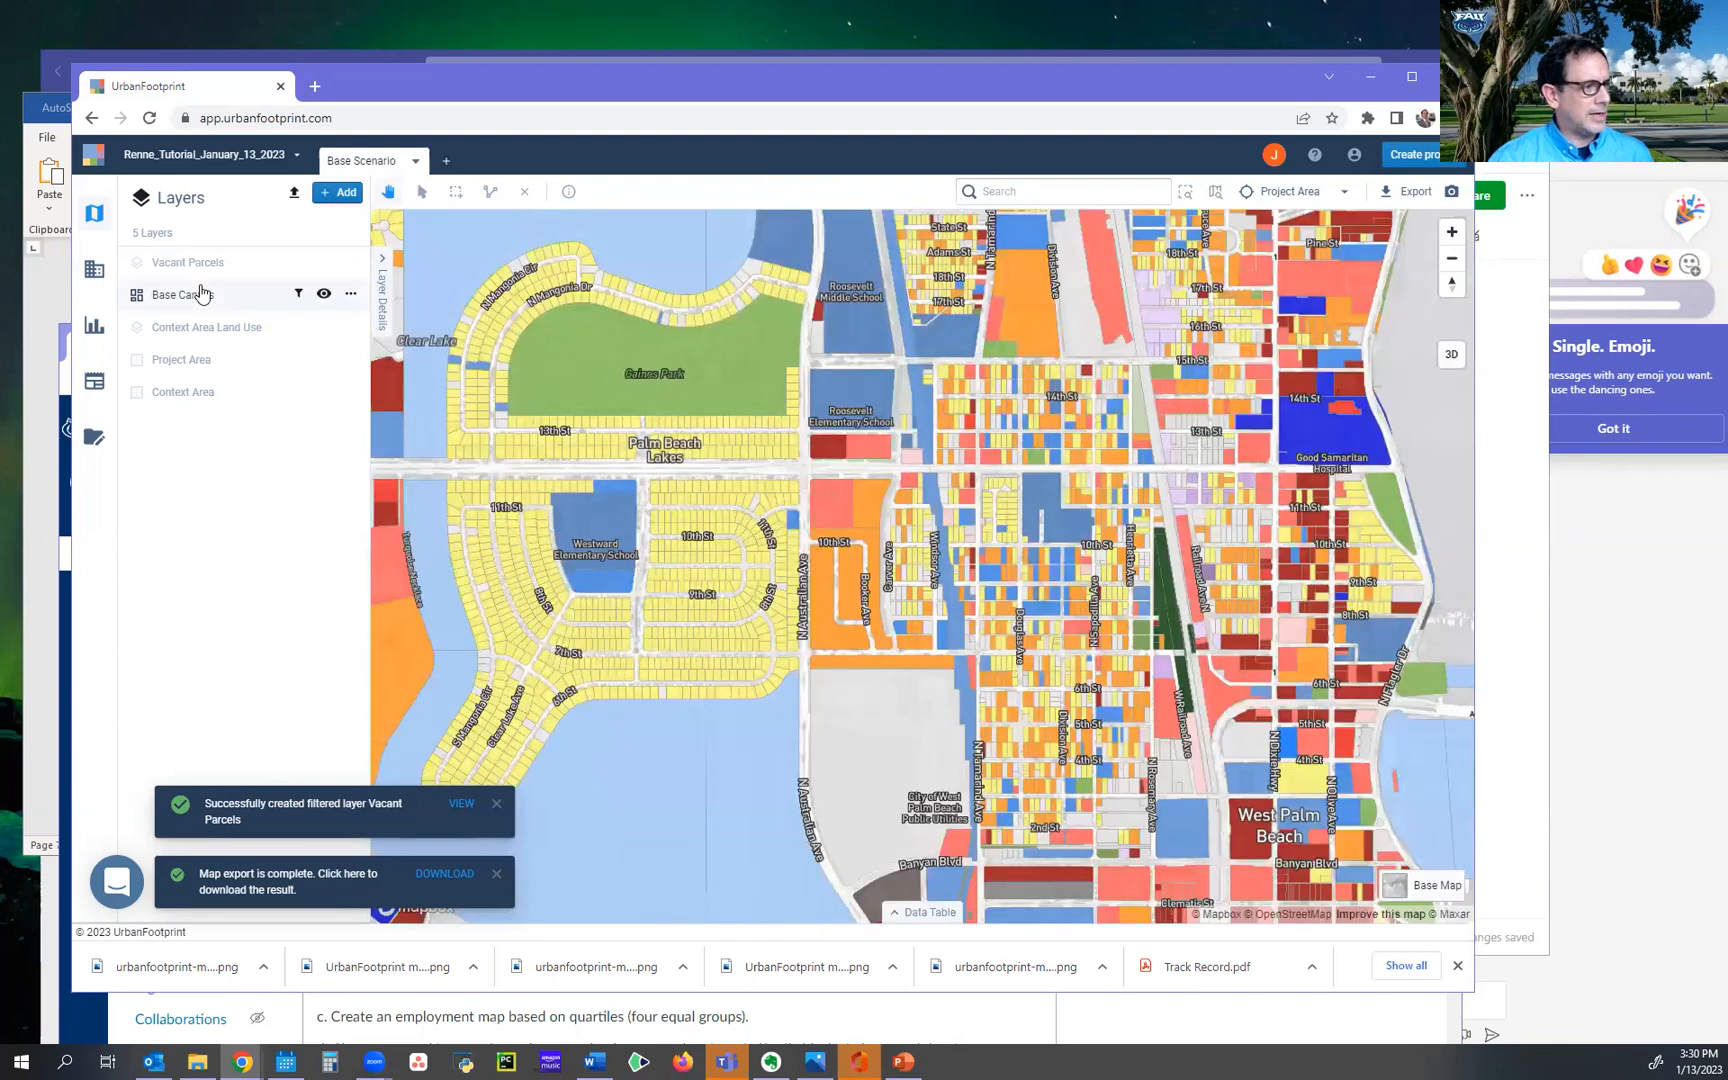
Reopen the Base Canvas layer's style settings and look over the layer's data table.
left_click(200, 293)
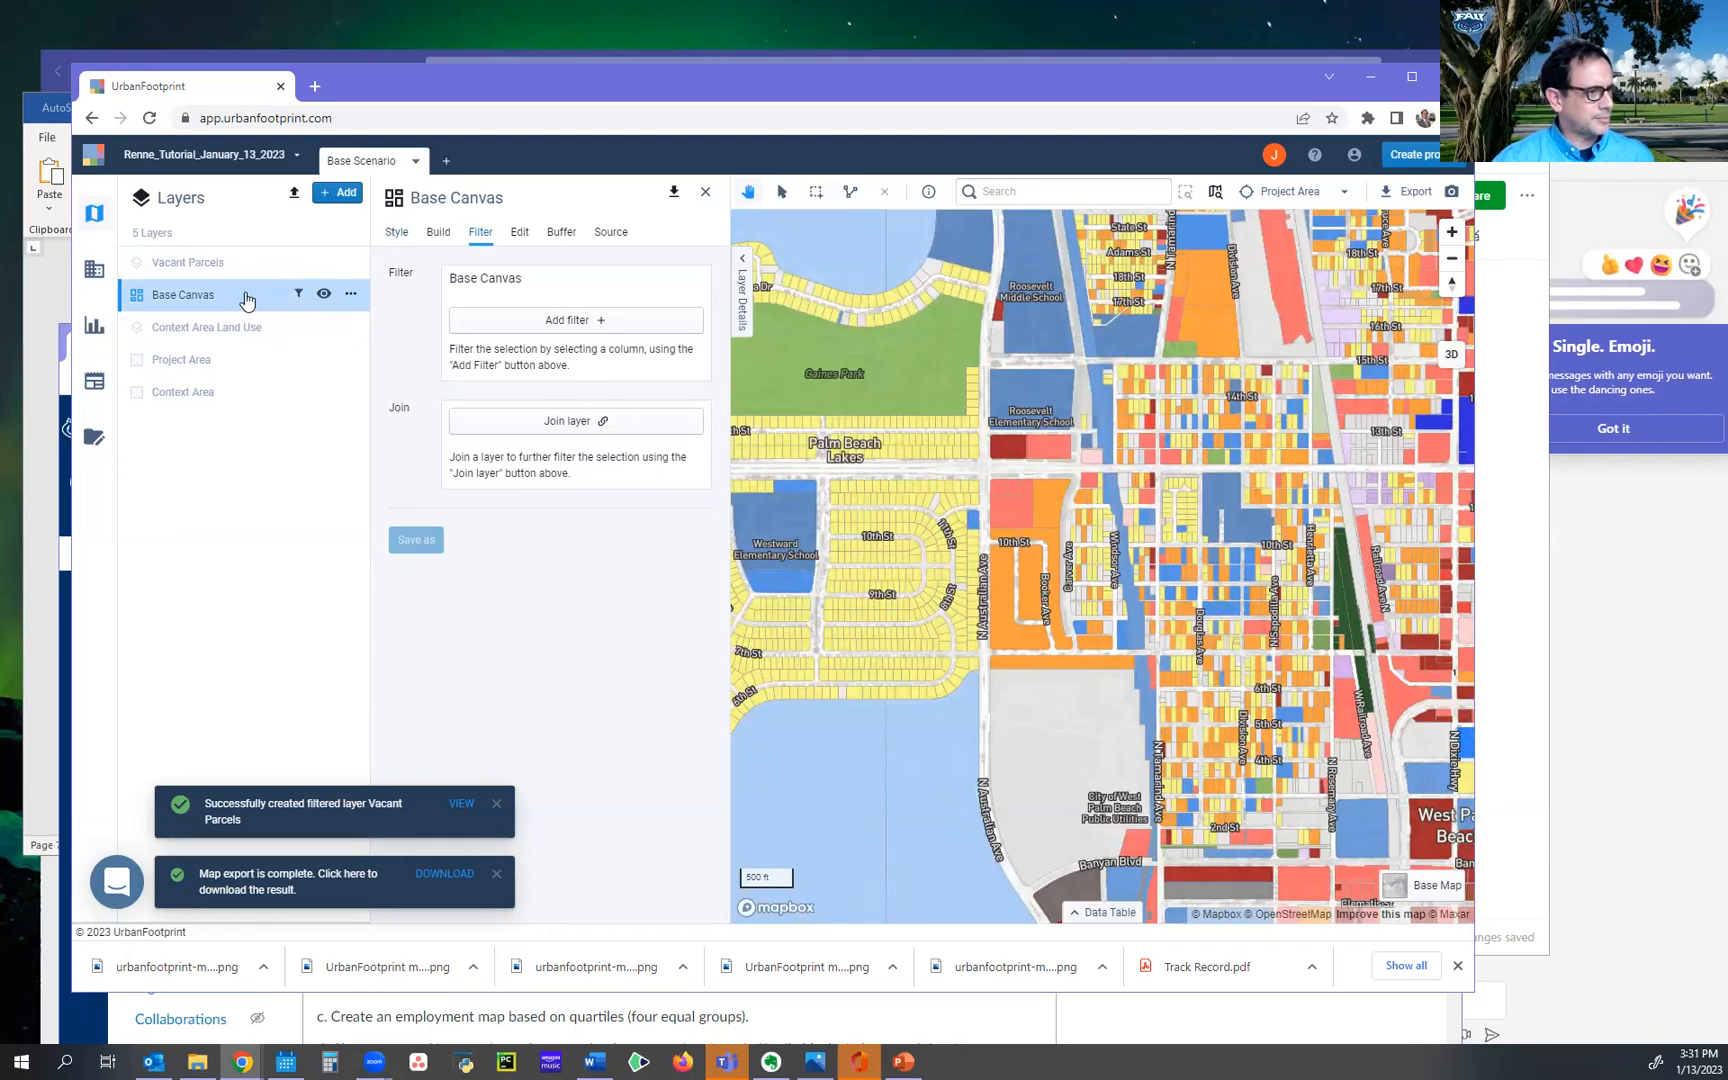
left_click(391, 236)
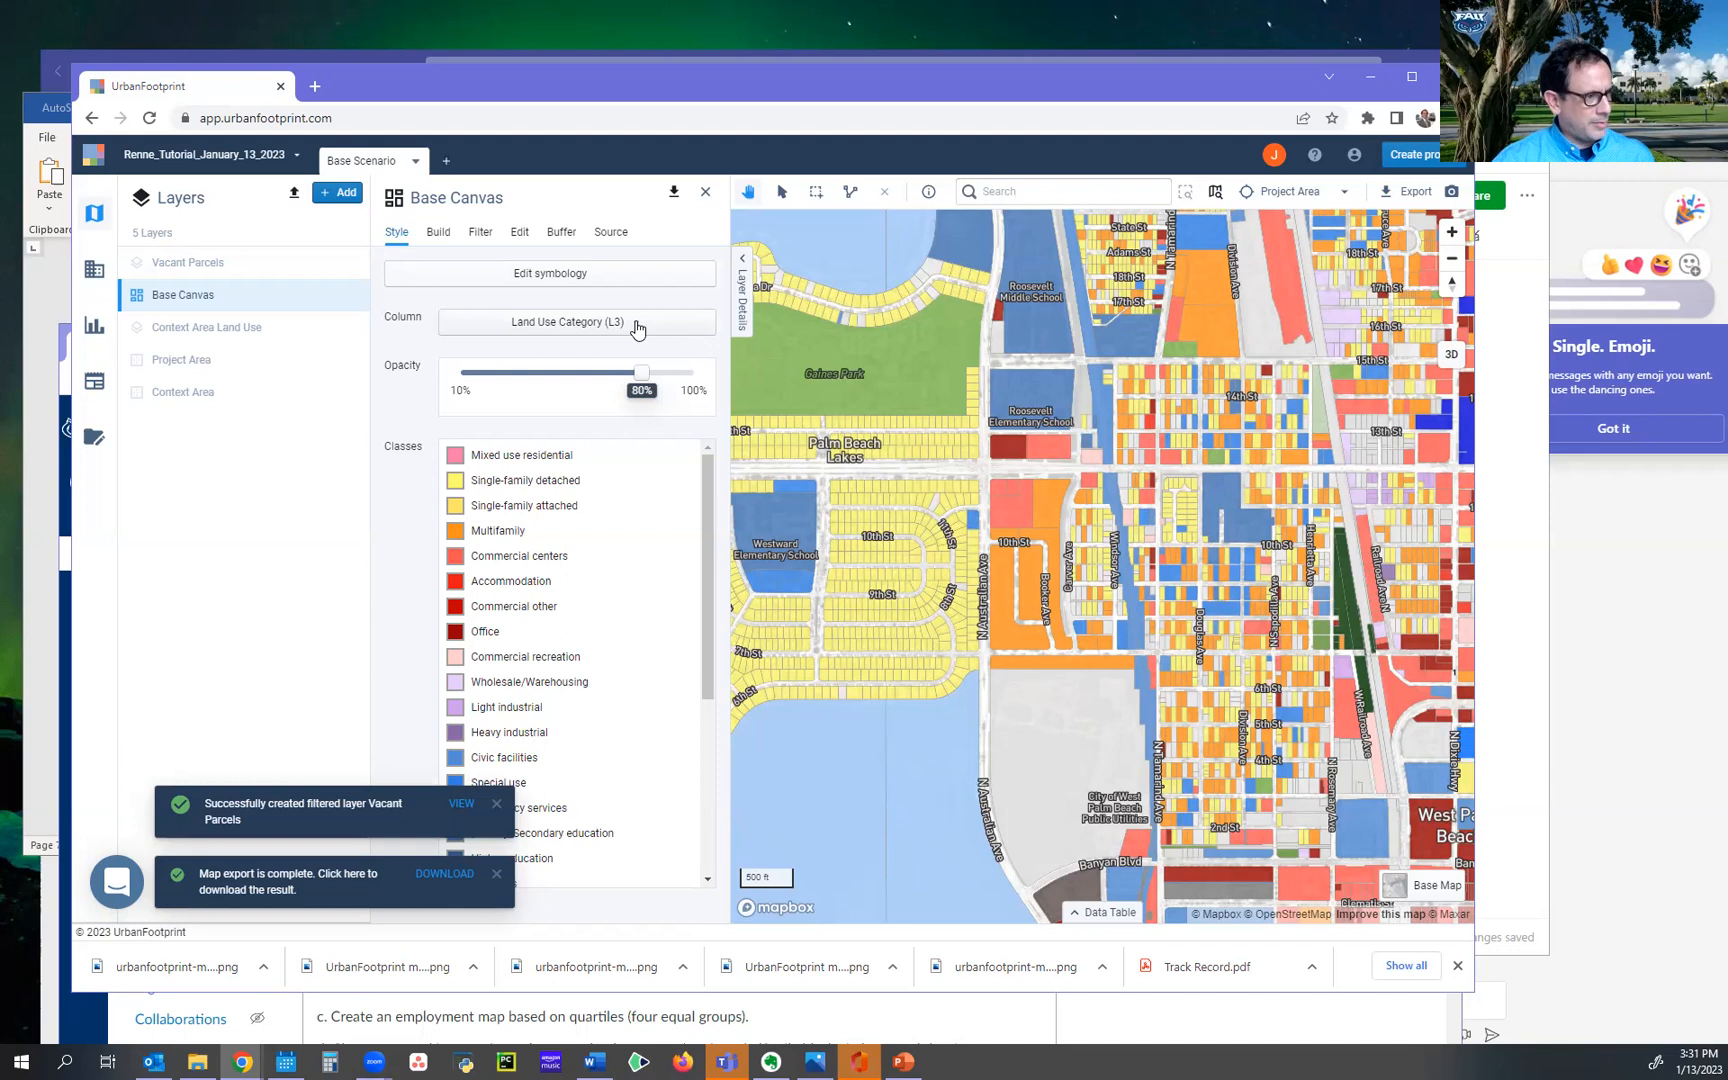
left_click(1082, 912)
left_click_drag(791, 921, 999, 925)
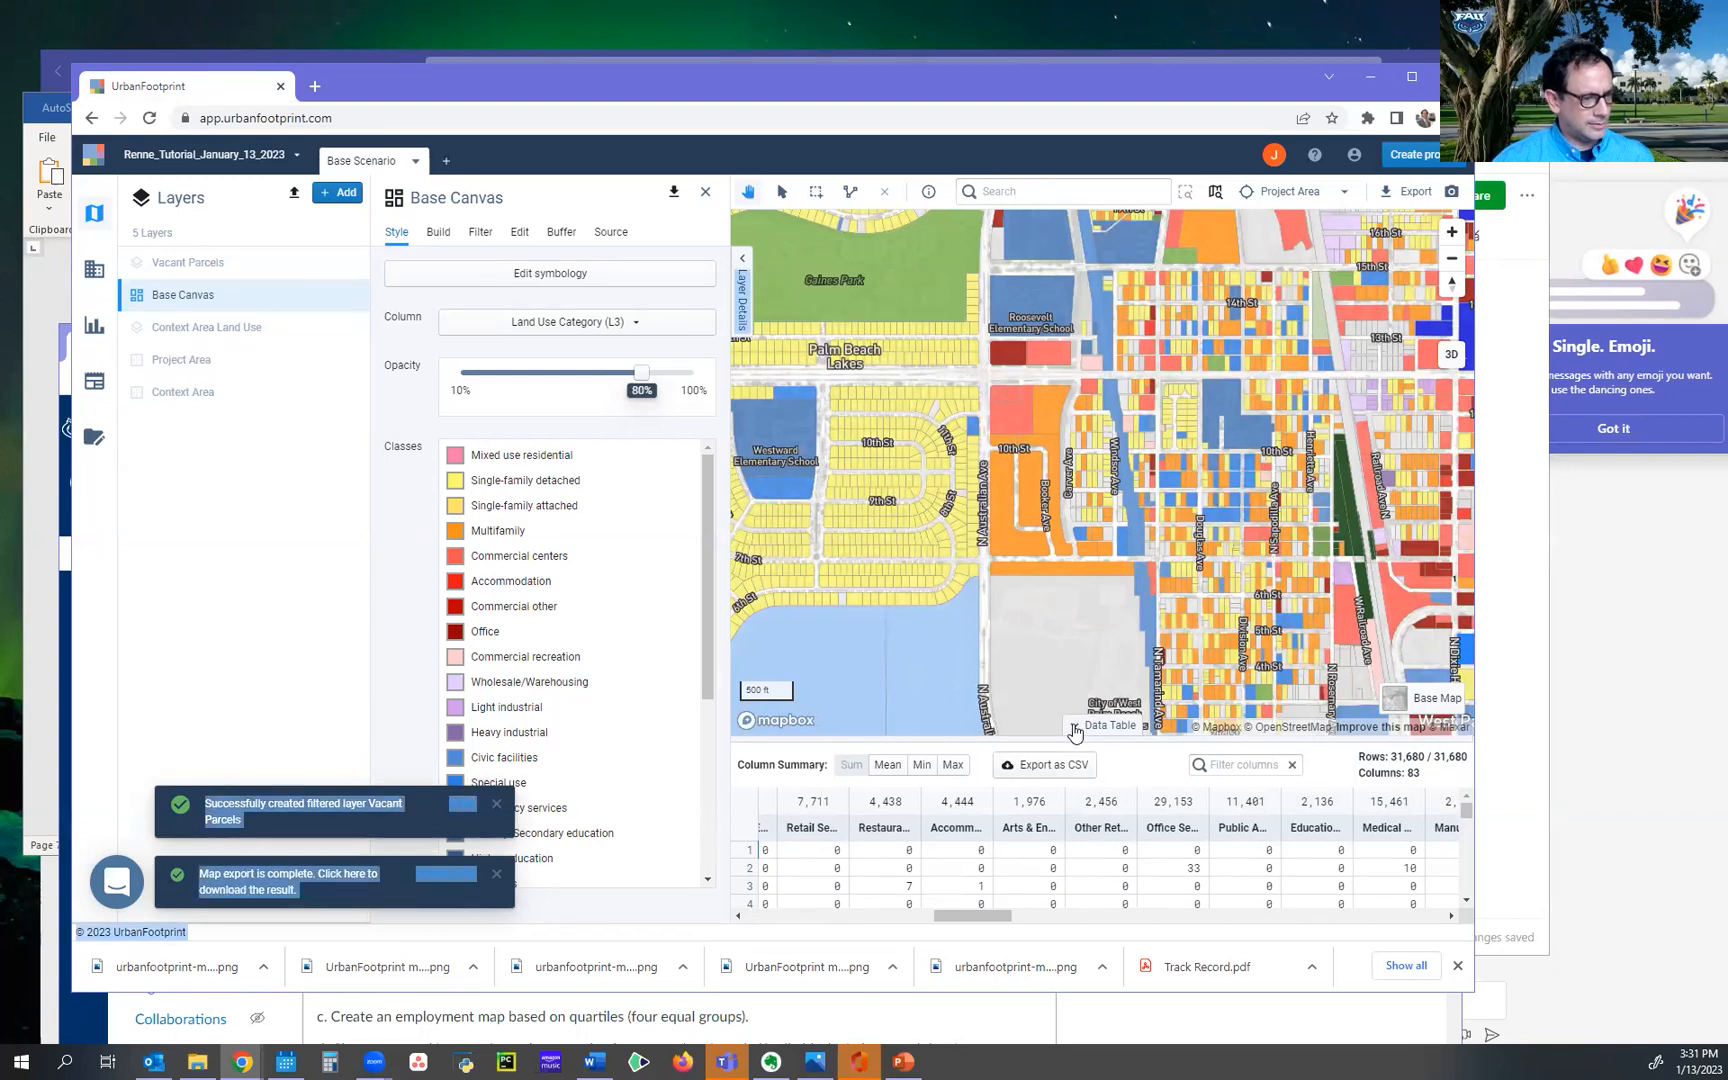
left_click(1074, 728)
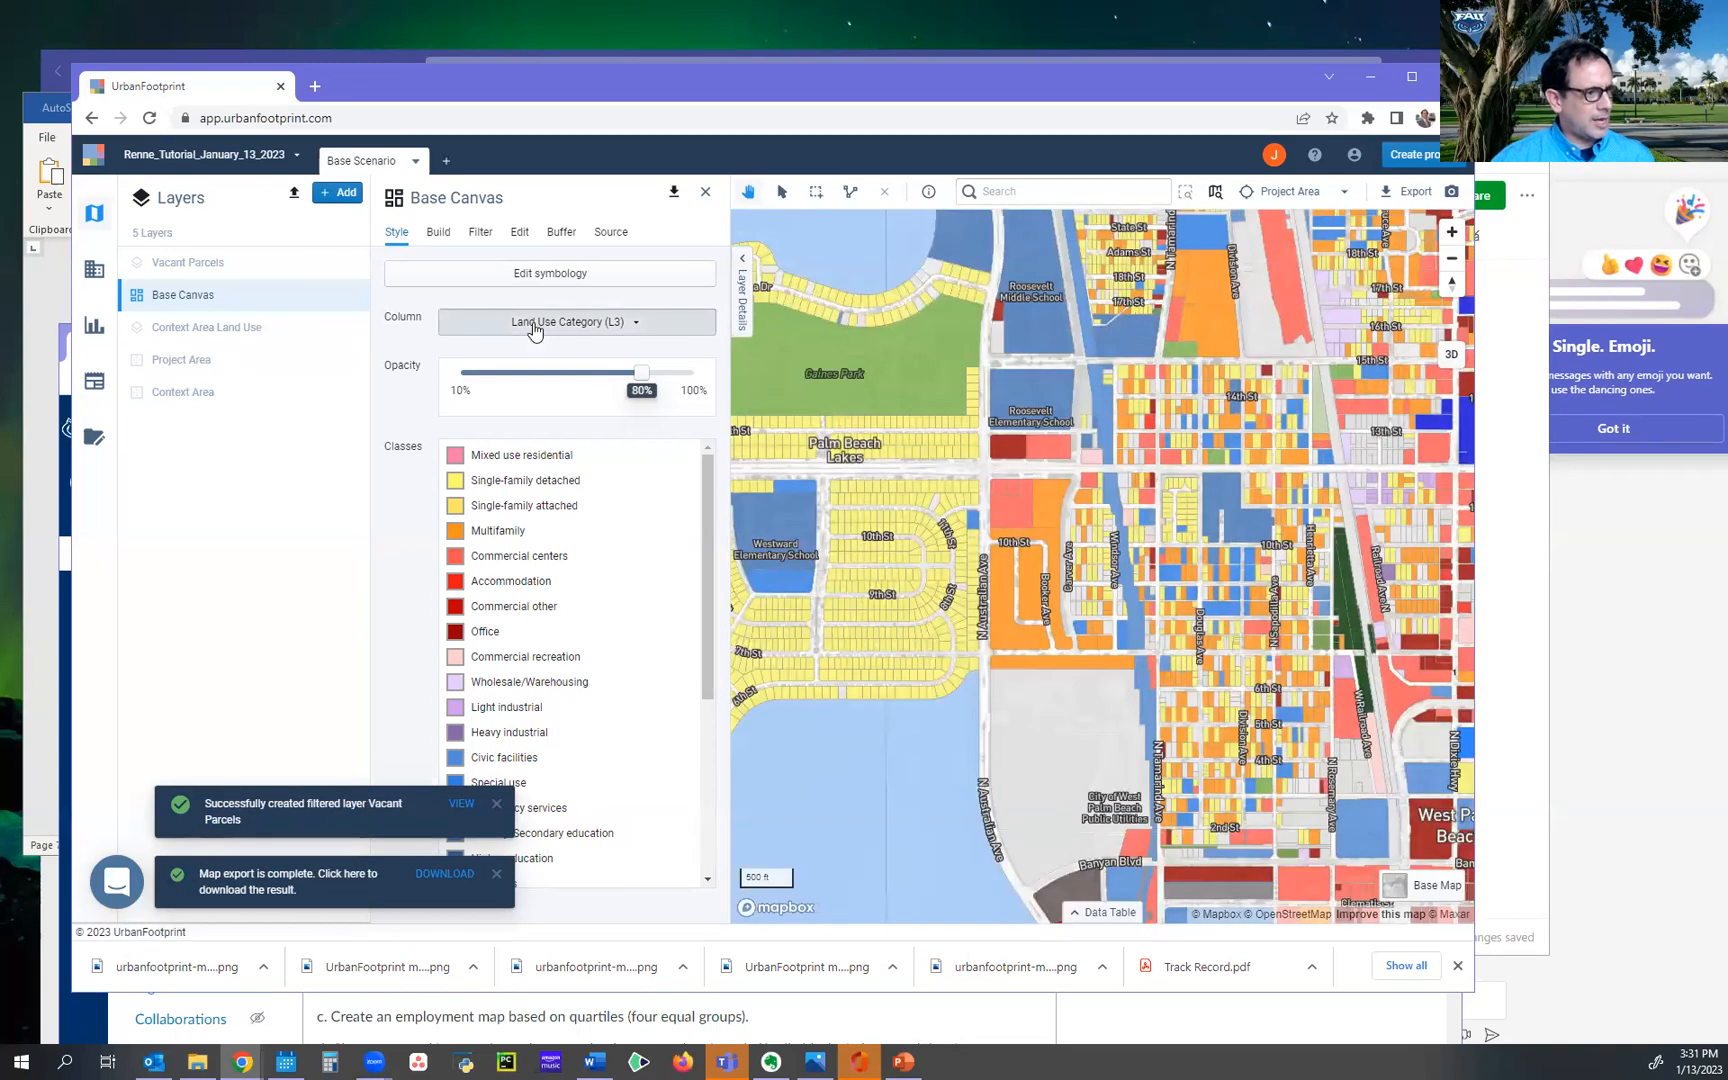
Style the Base Canvas layer by the Employment column.
left_click(535, 326)
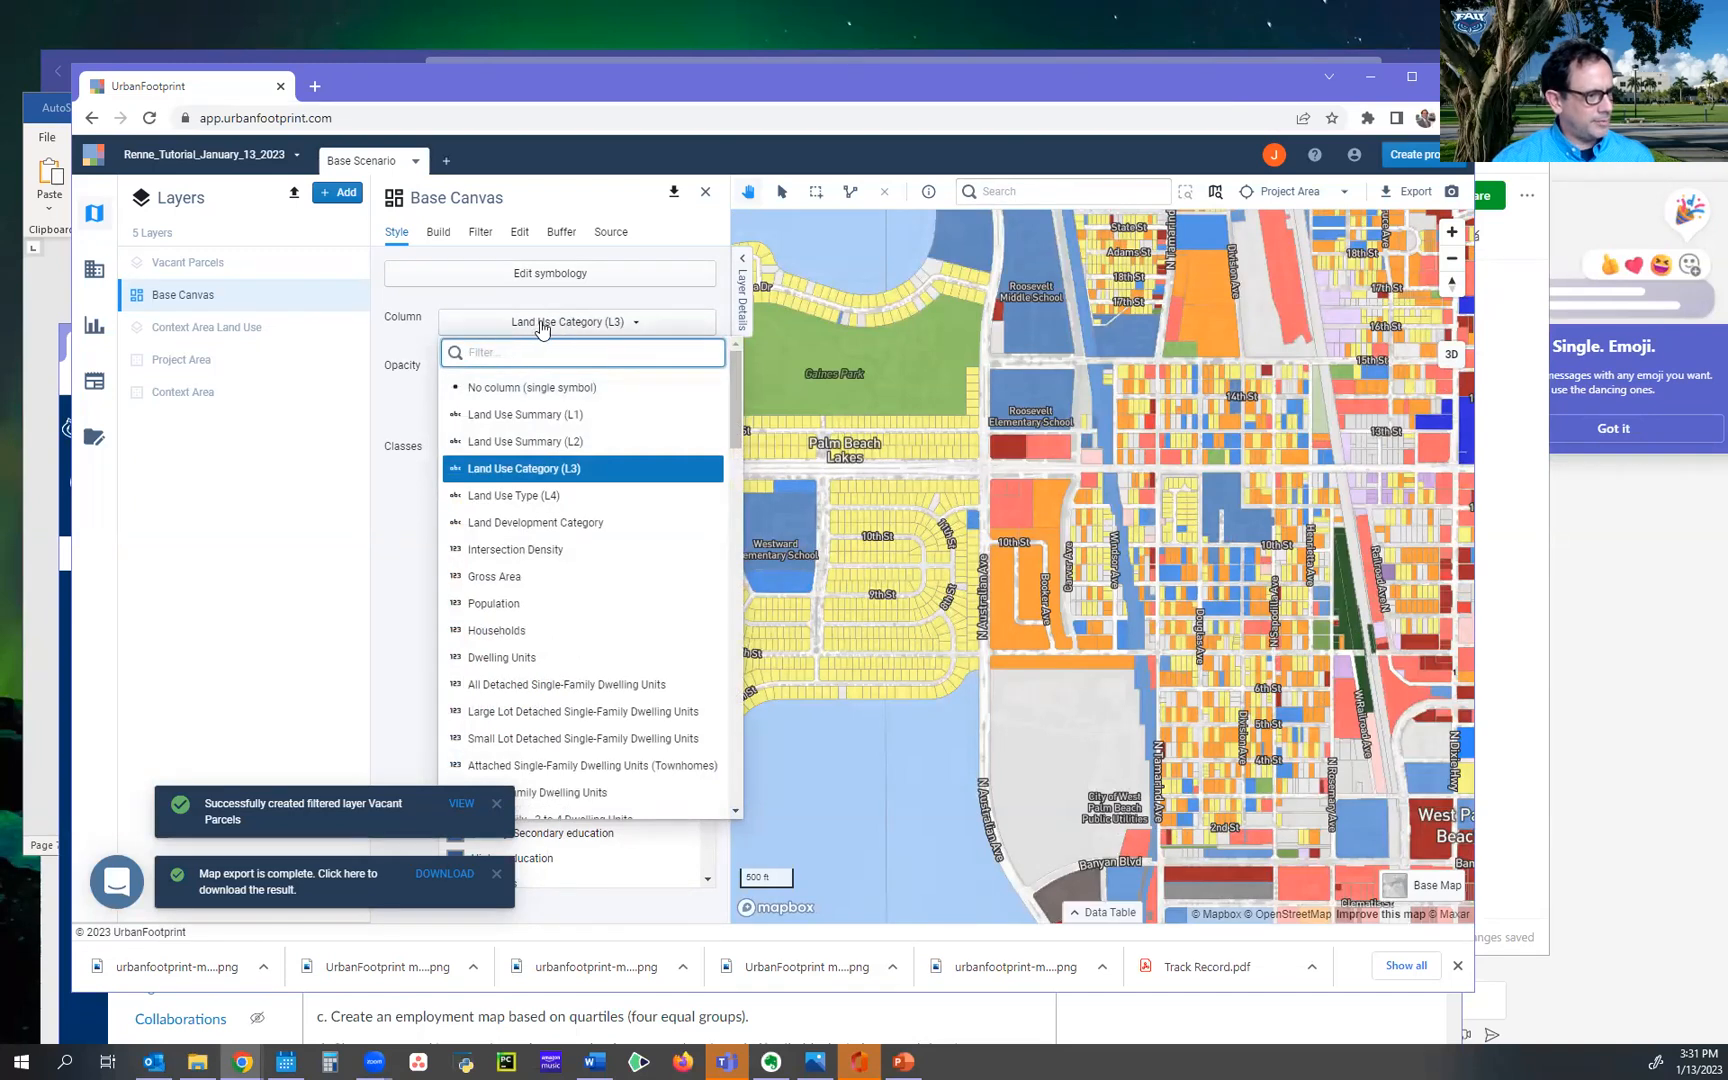
left_click_drag(740, 438, 742, 467)
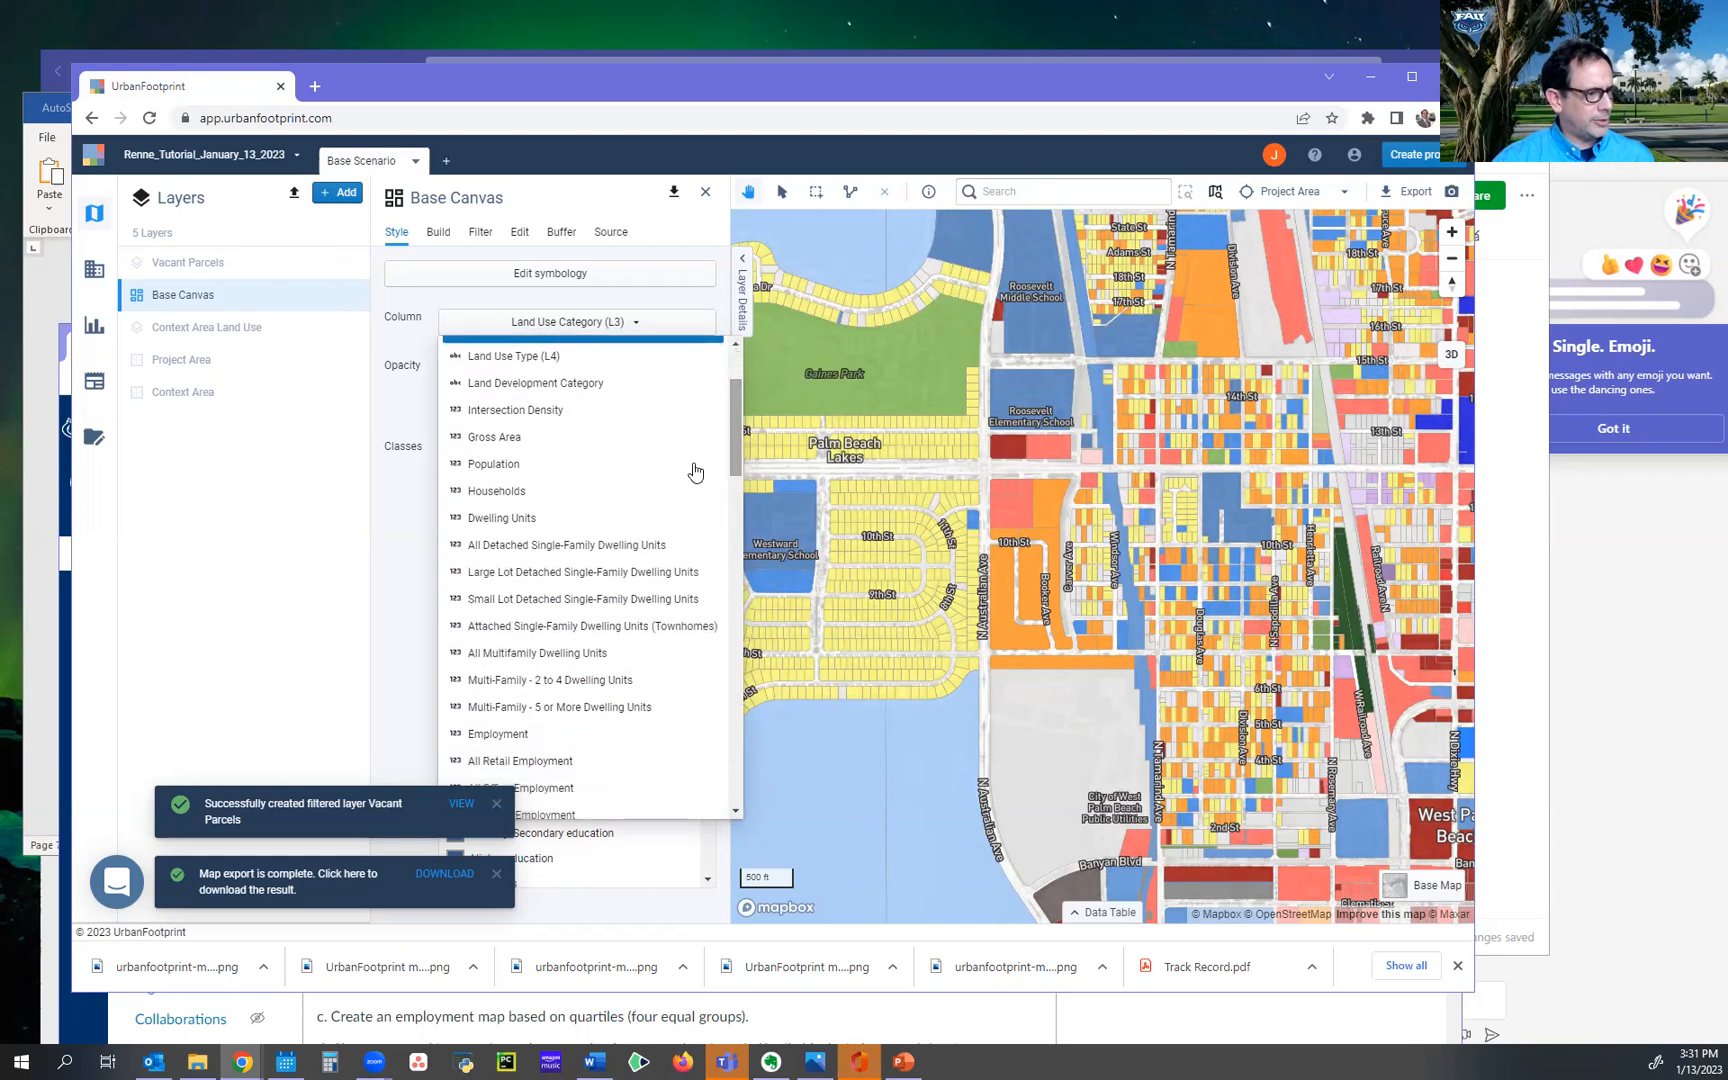
scroll(629, 500, "up", 3)
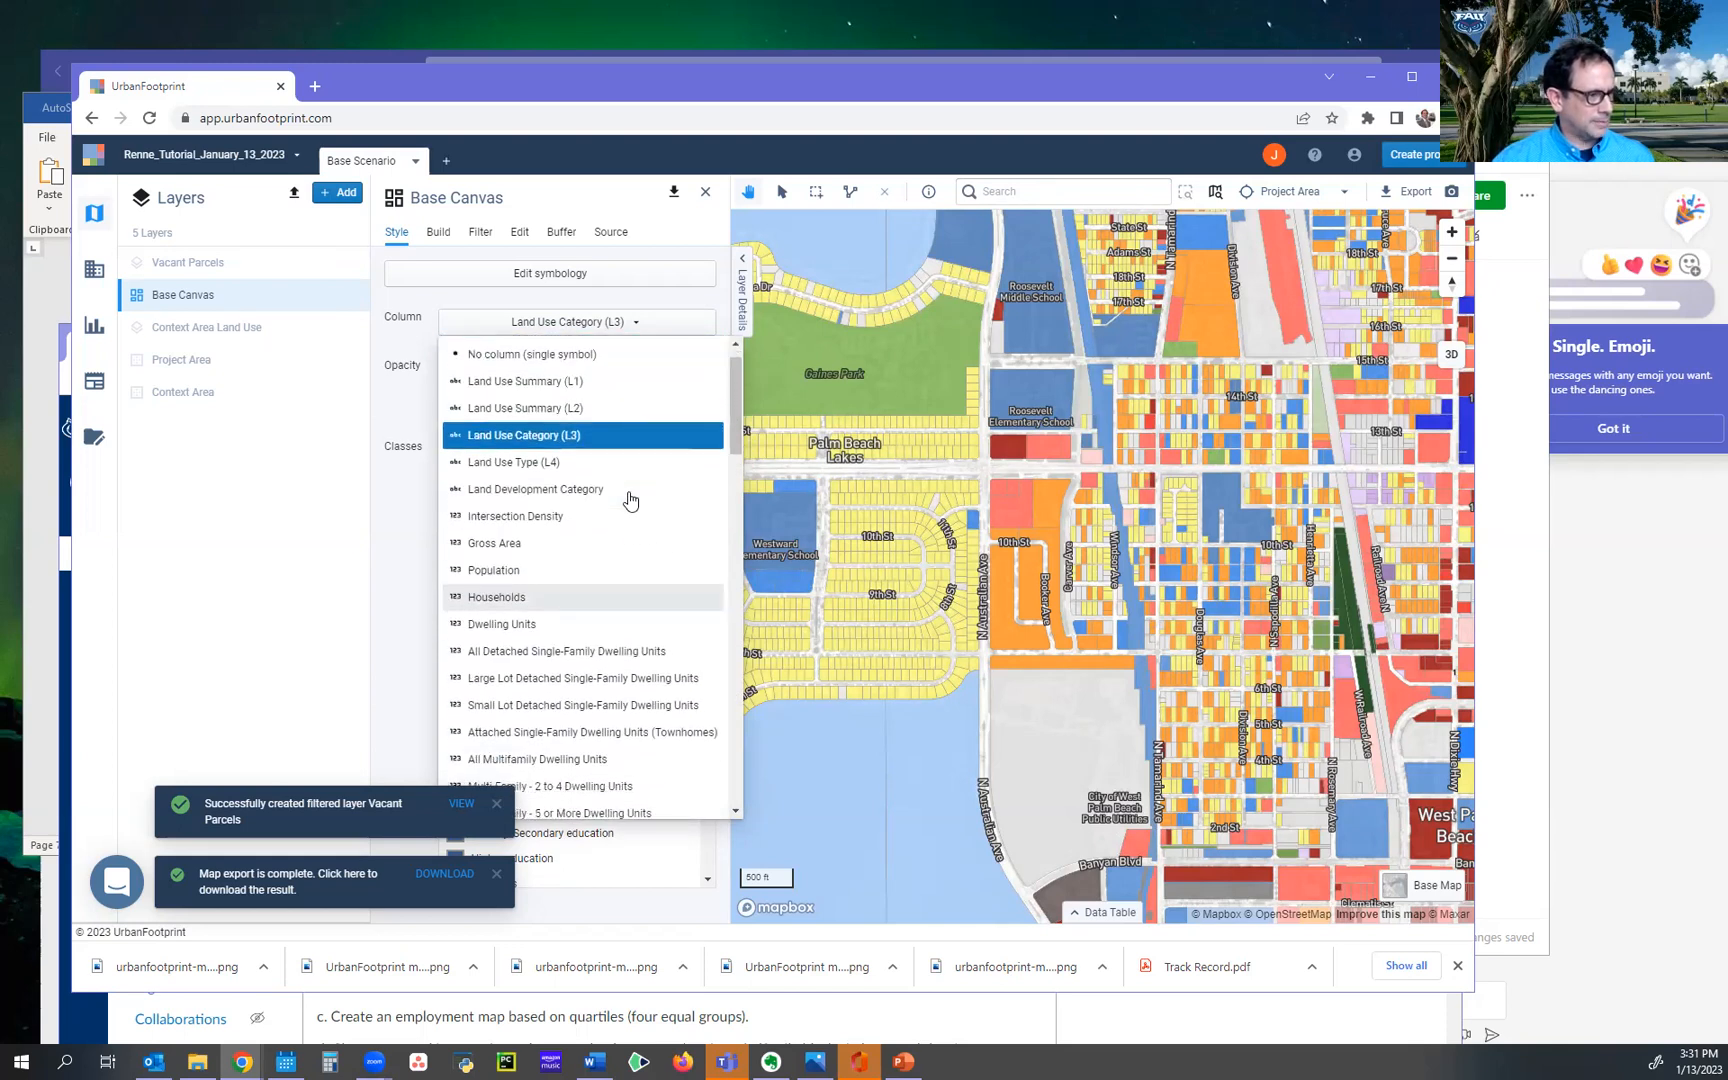
scroll(629, 500, "down", 6)
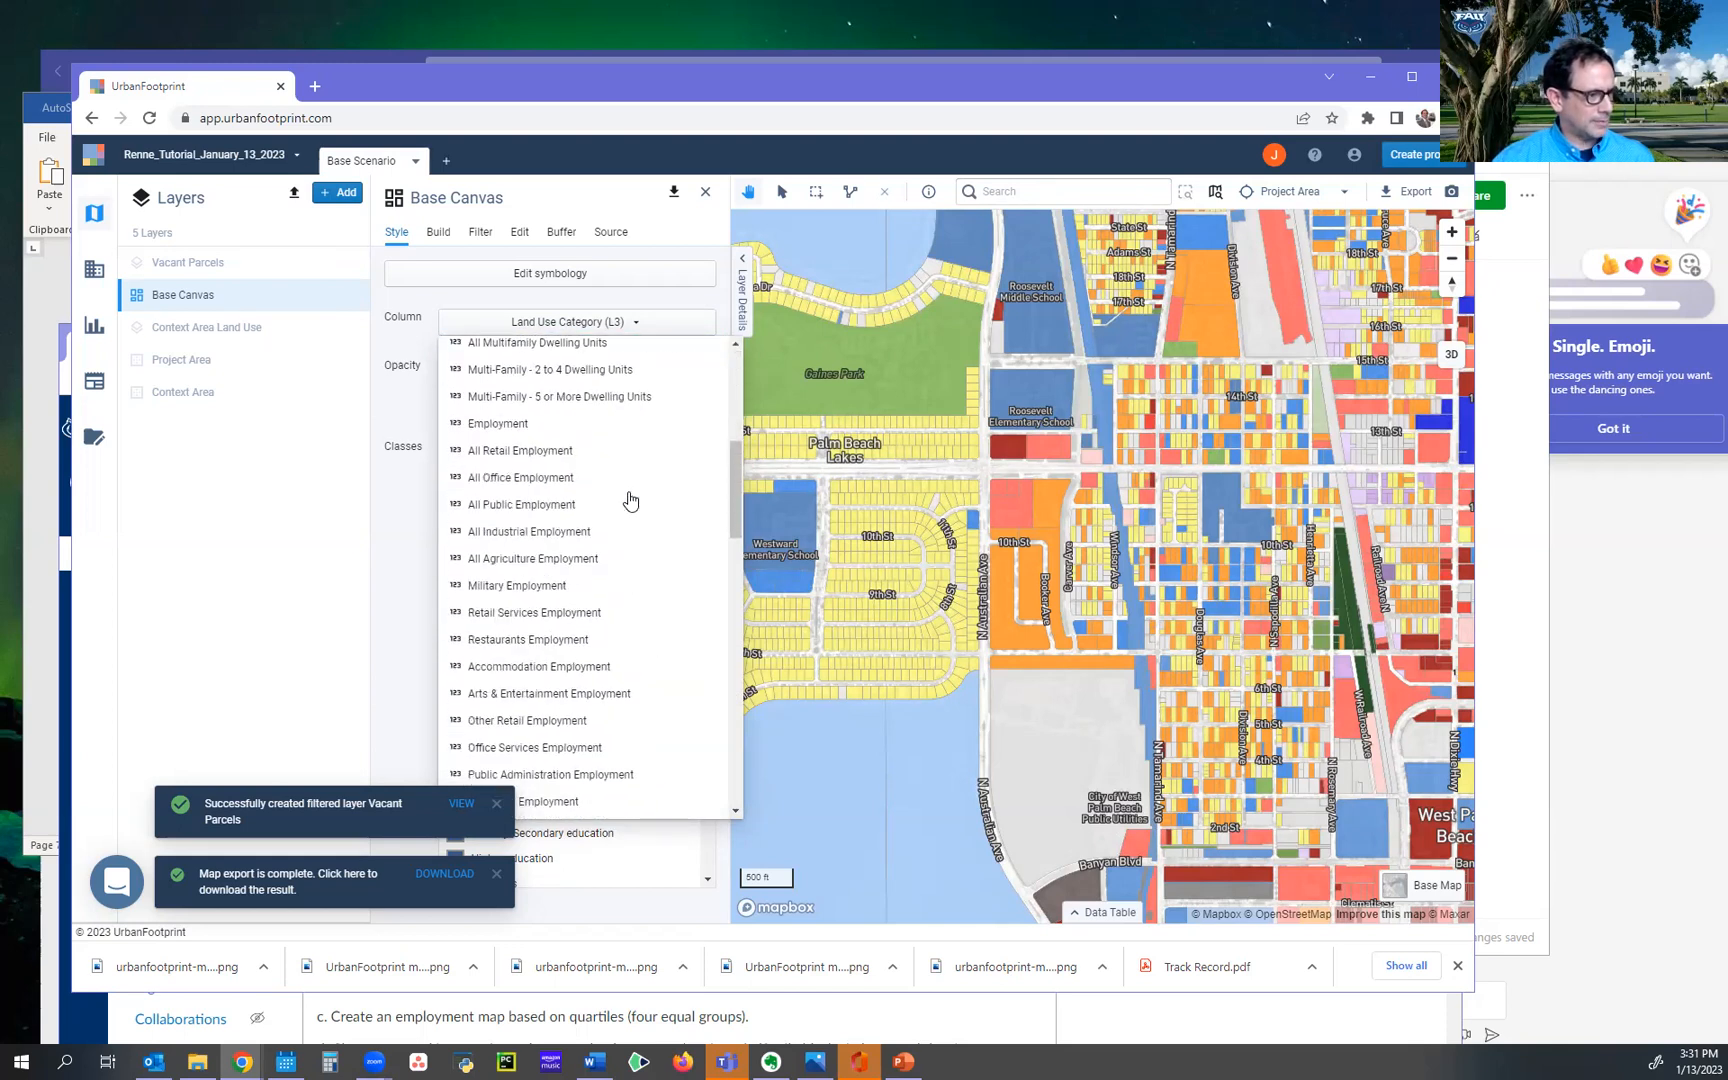
left_click(499, 426)
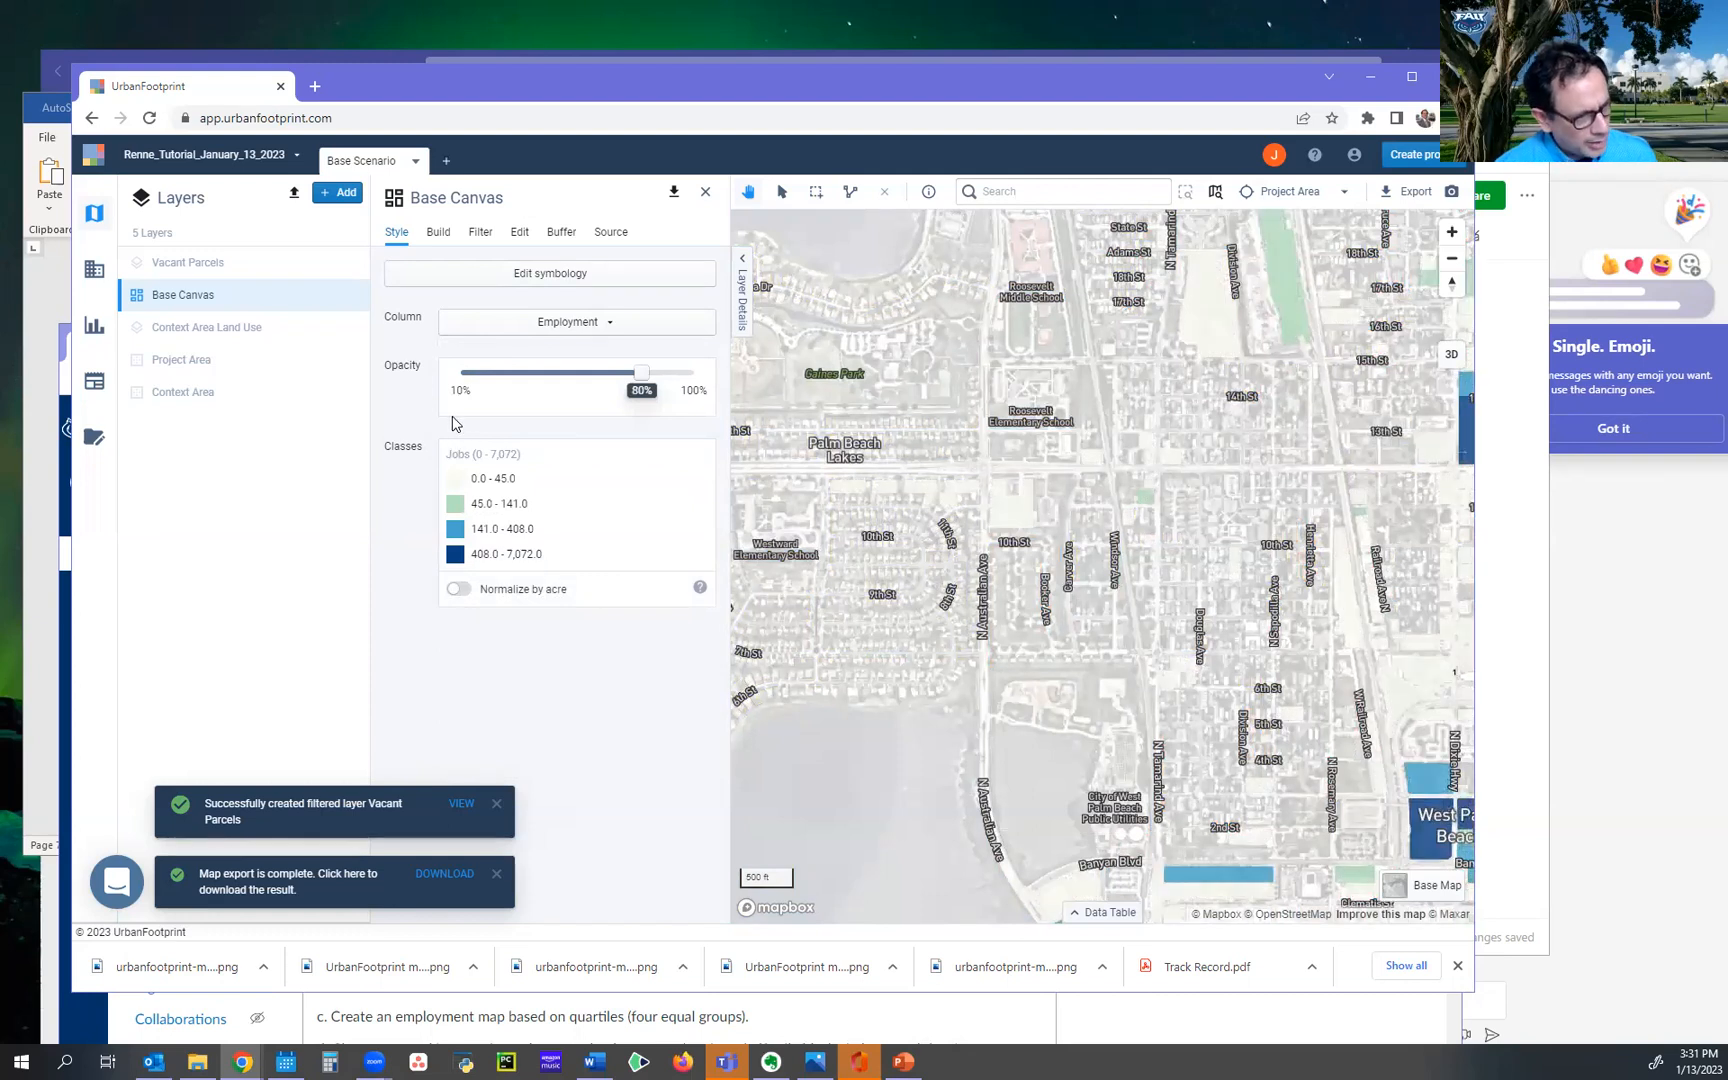
Dismiss the filtered-layer and map-export notifications and open the Employment symbology for editing.
scroll(1095, 565, "down", 3)
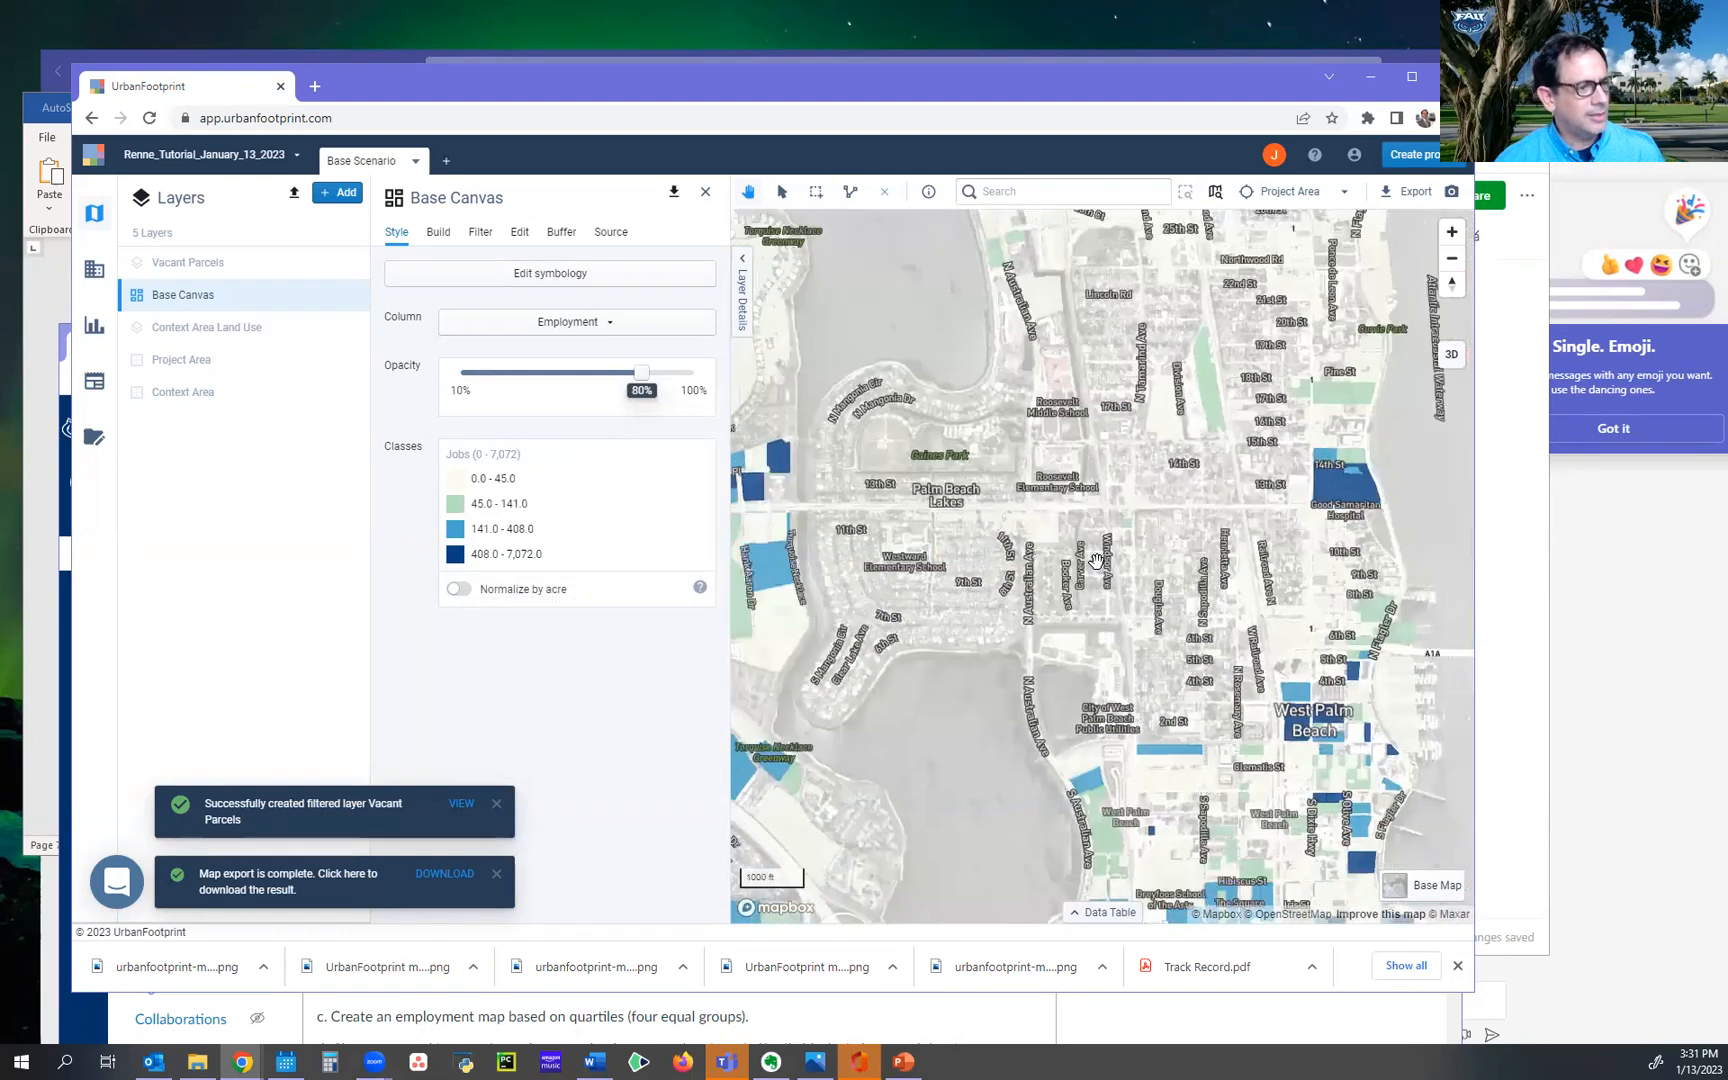
scroll(1095, 565, "down", 3)
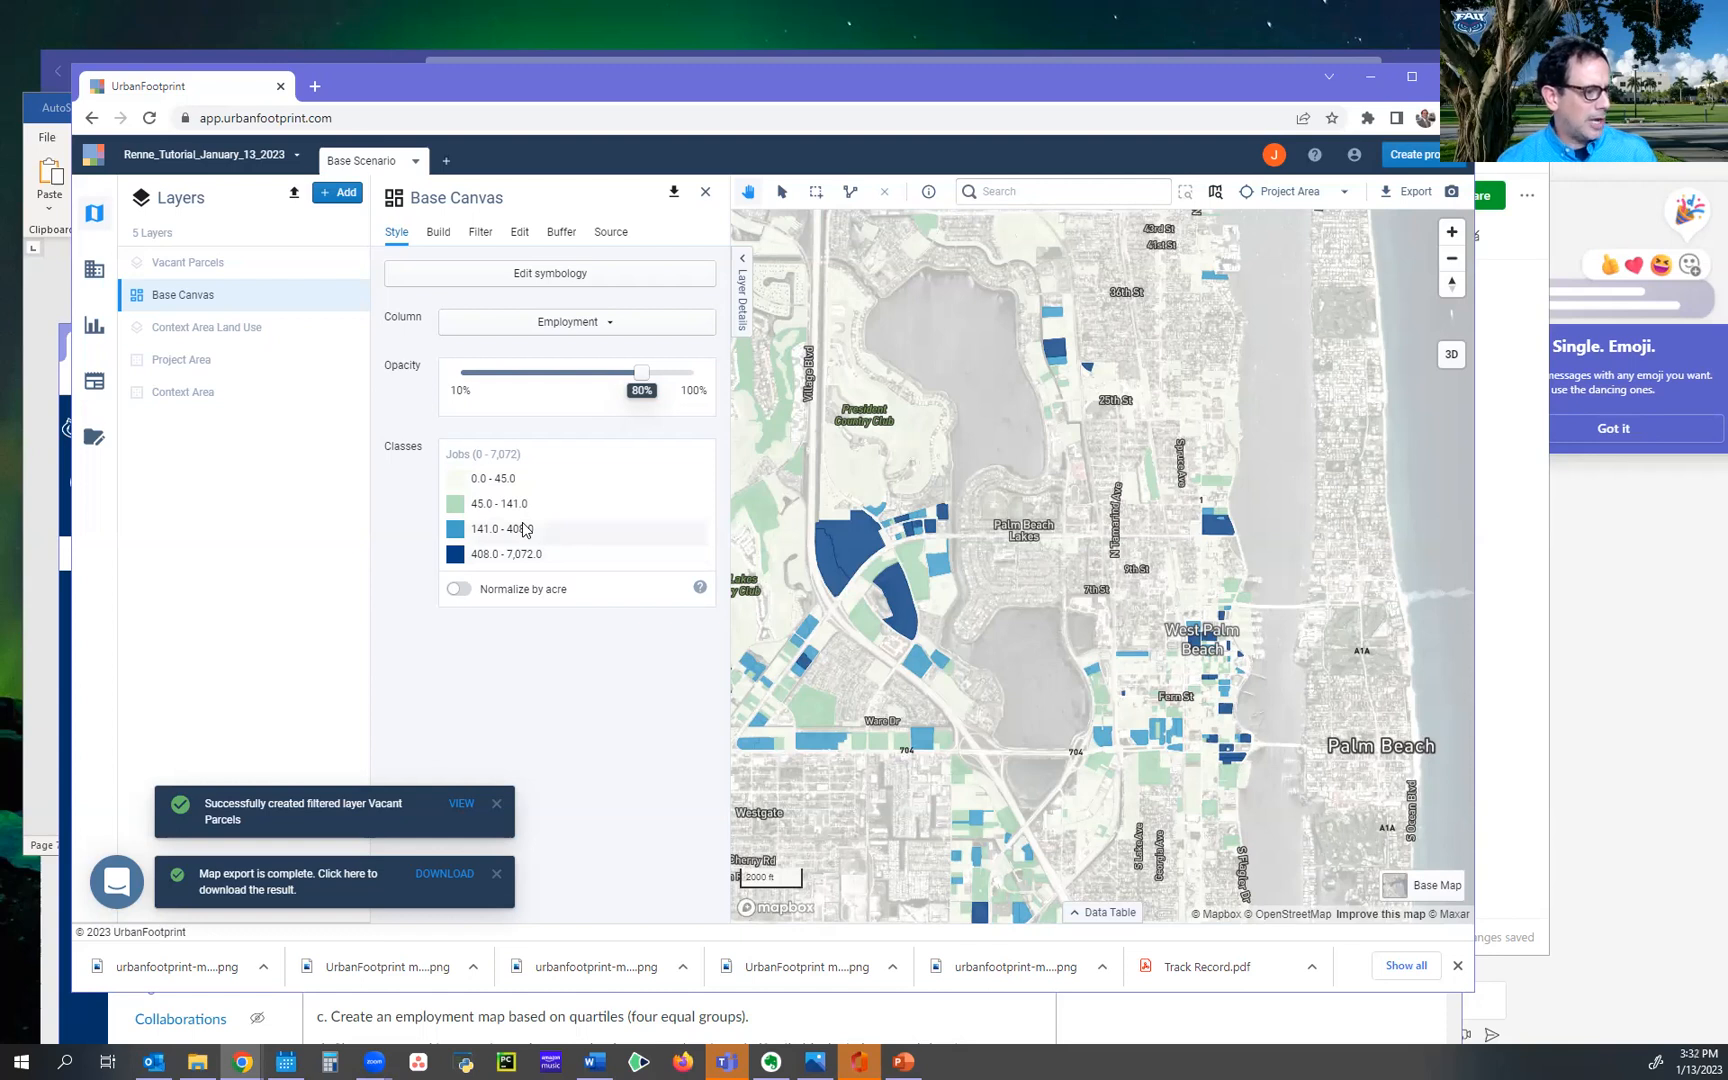
left_click(500, 808)
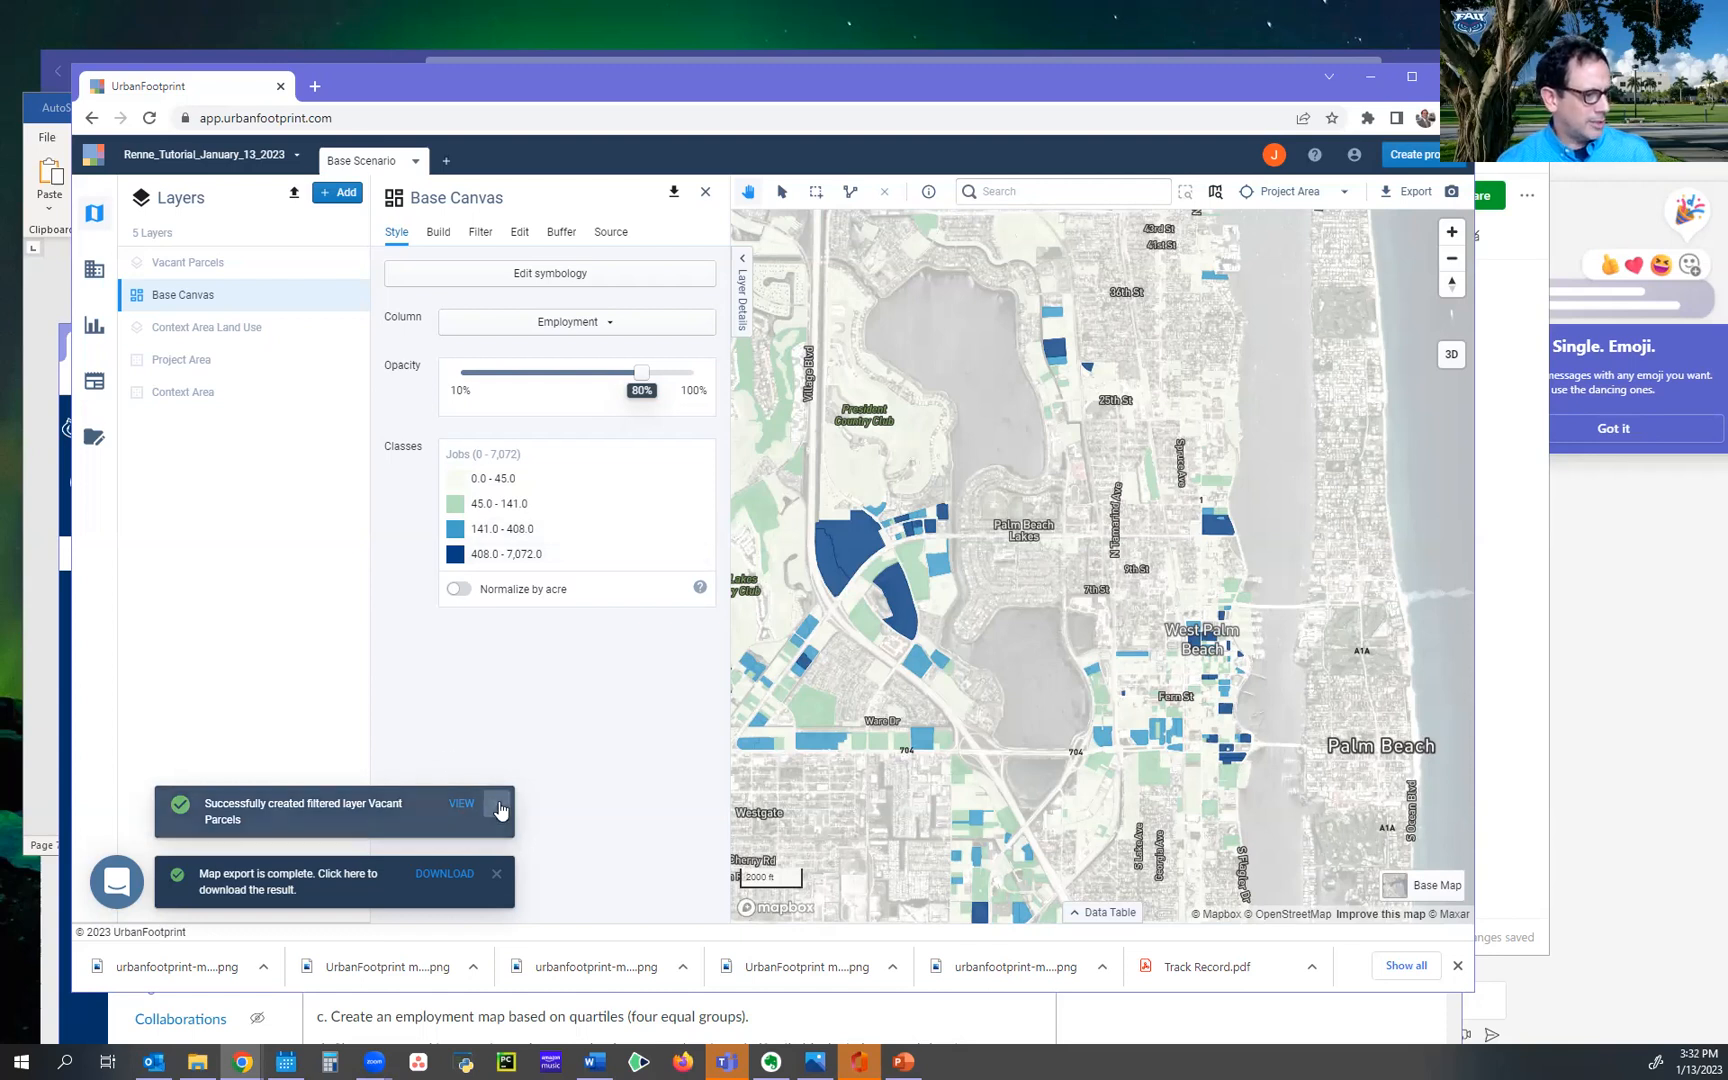
left_click(498, 875)
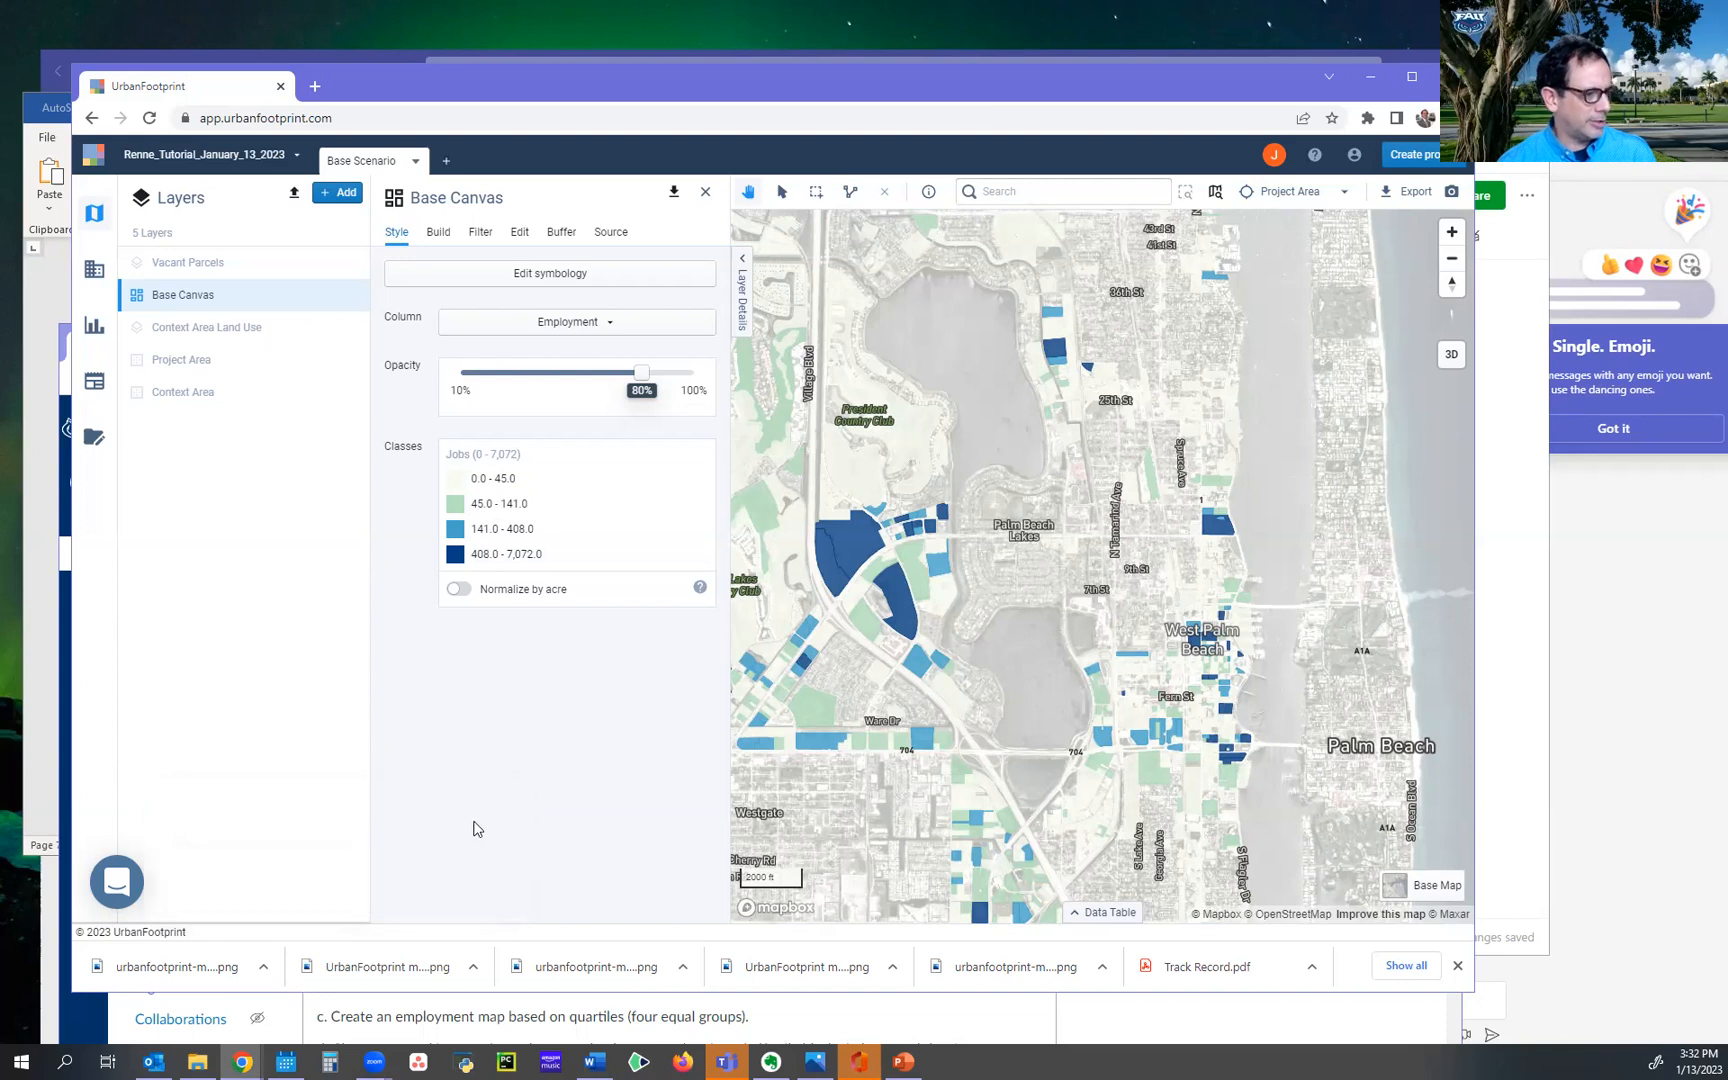
left_click(540, 275)
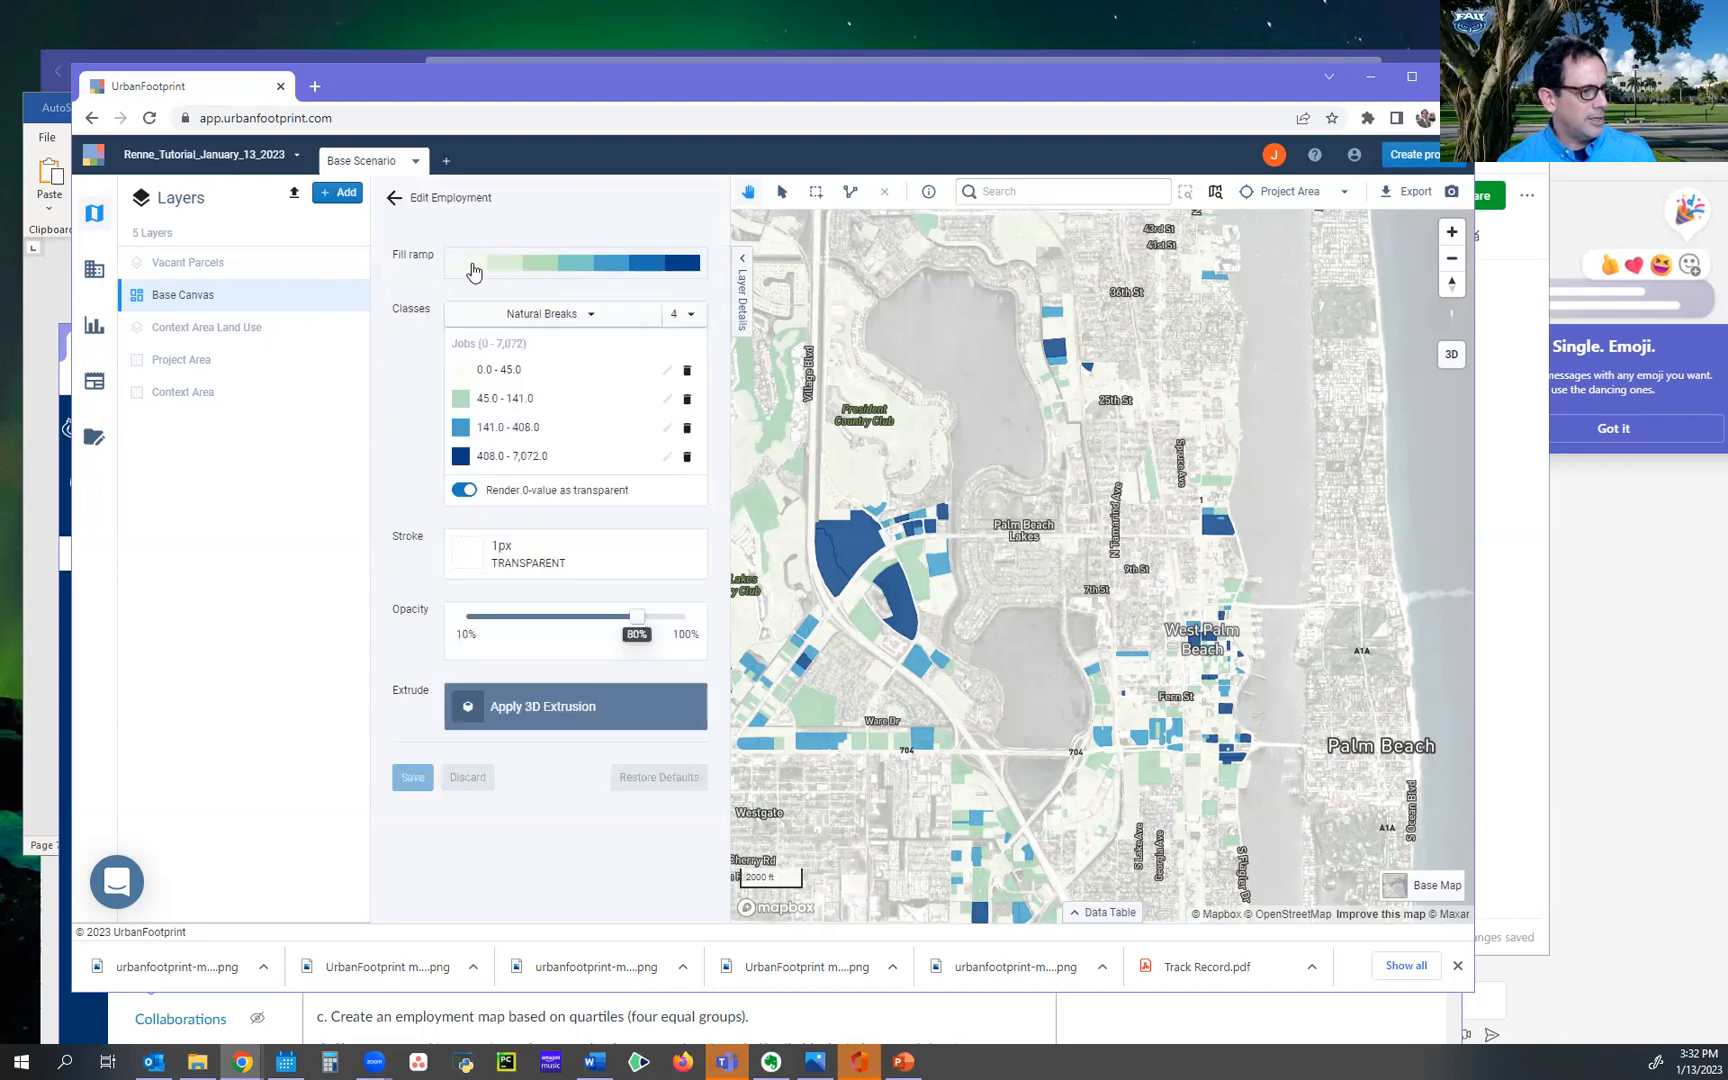
Try to classify the Employment symbology by Quantiles with 4 classes.
left_click(586, 316)
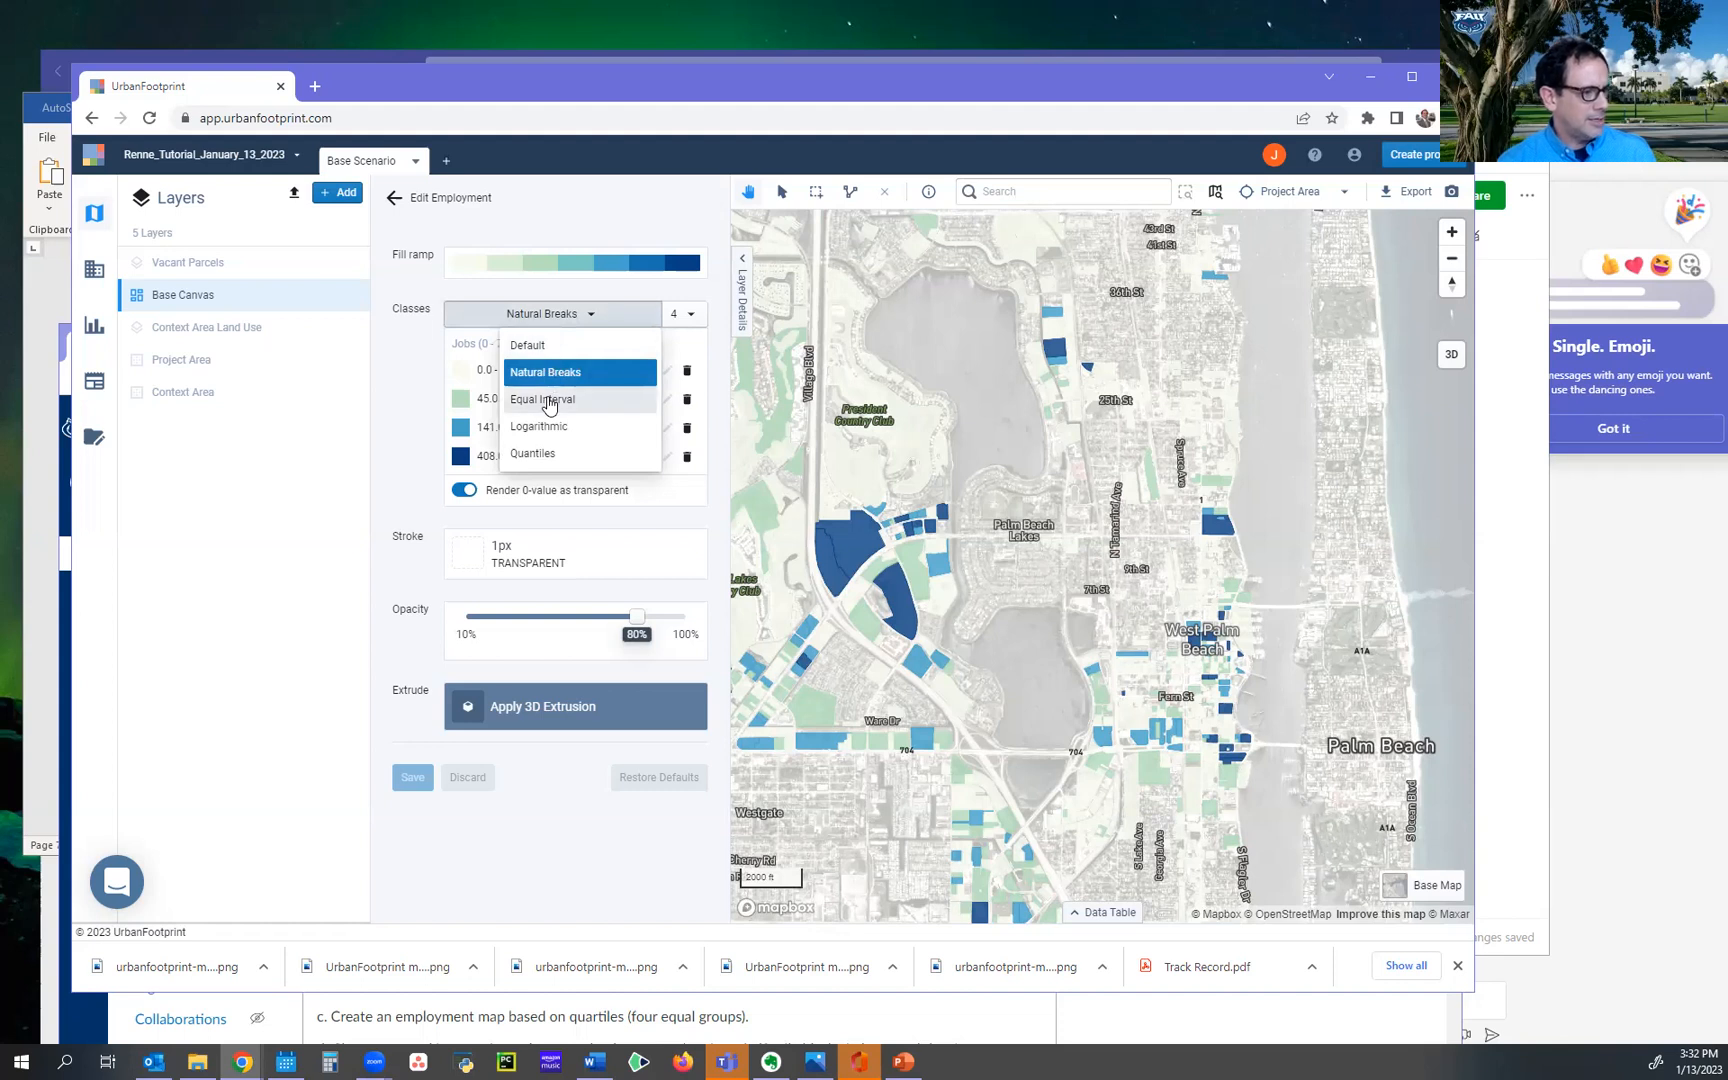
left_click(533, 458)
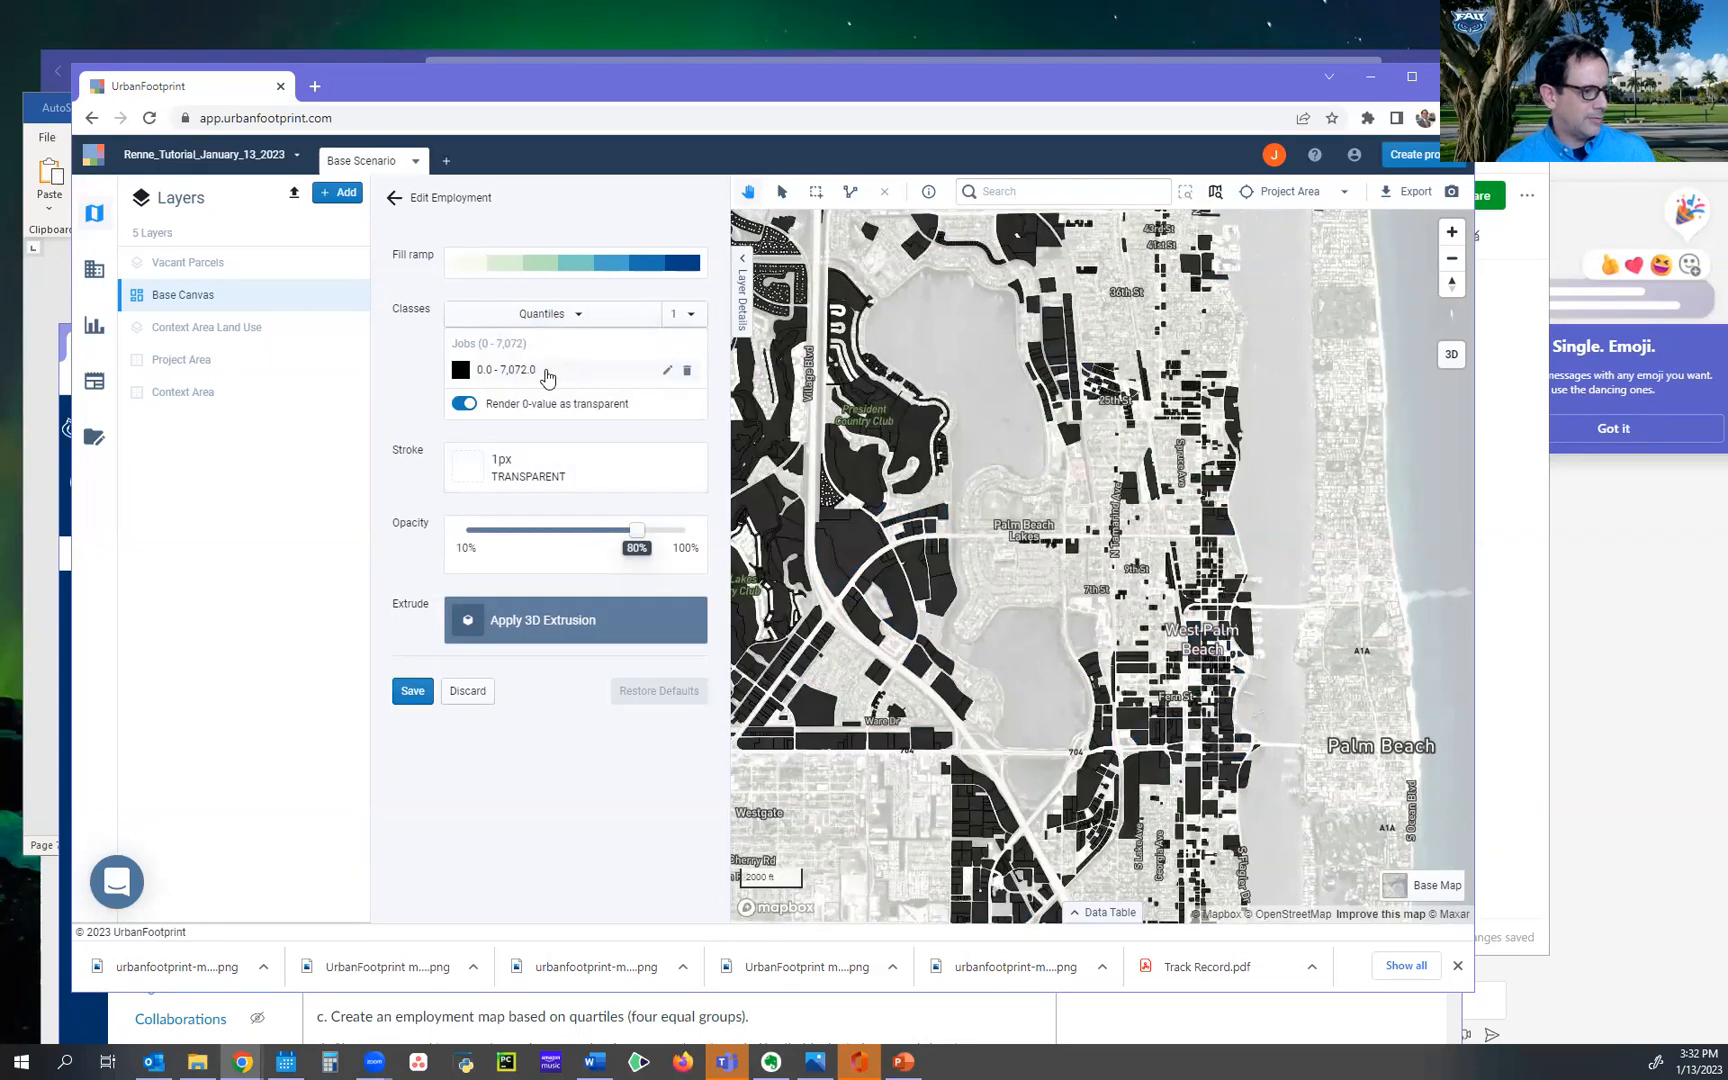
left_click(684, 320)
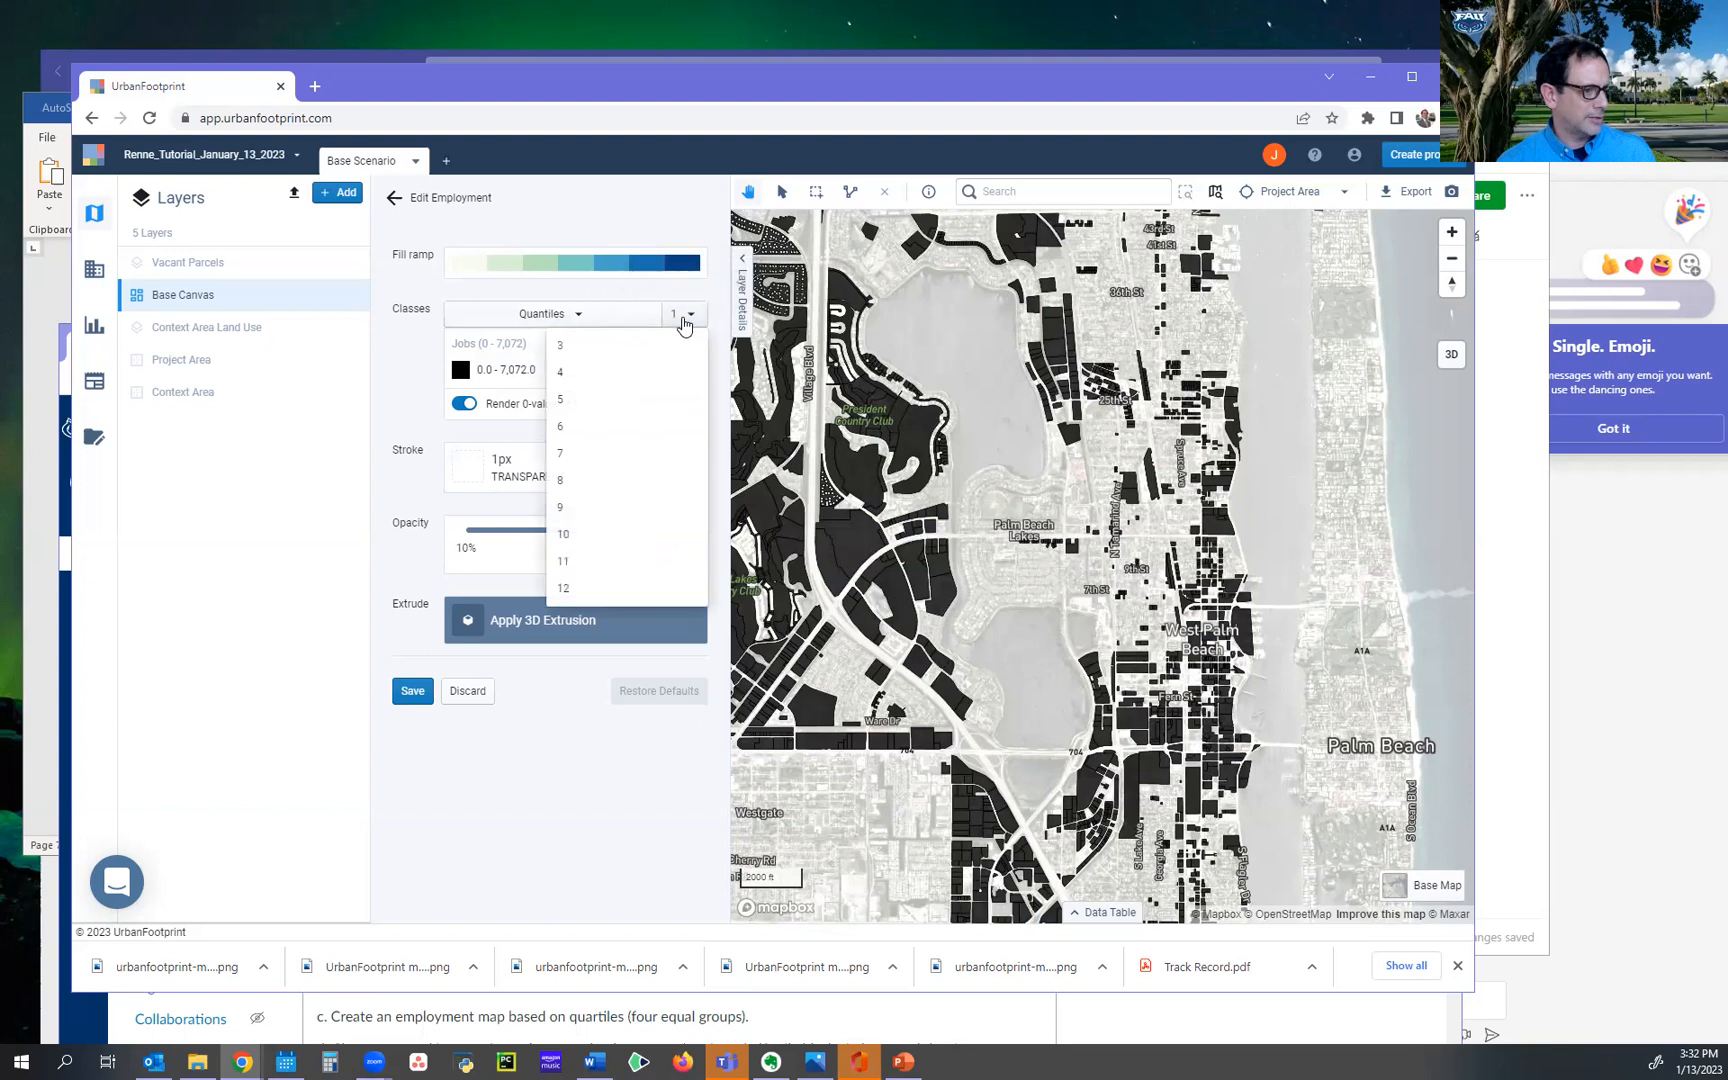
left_click(630, 371)
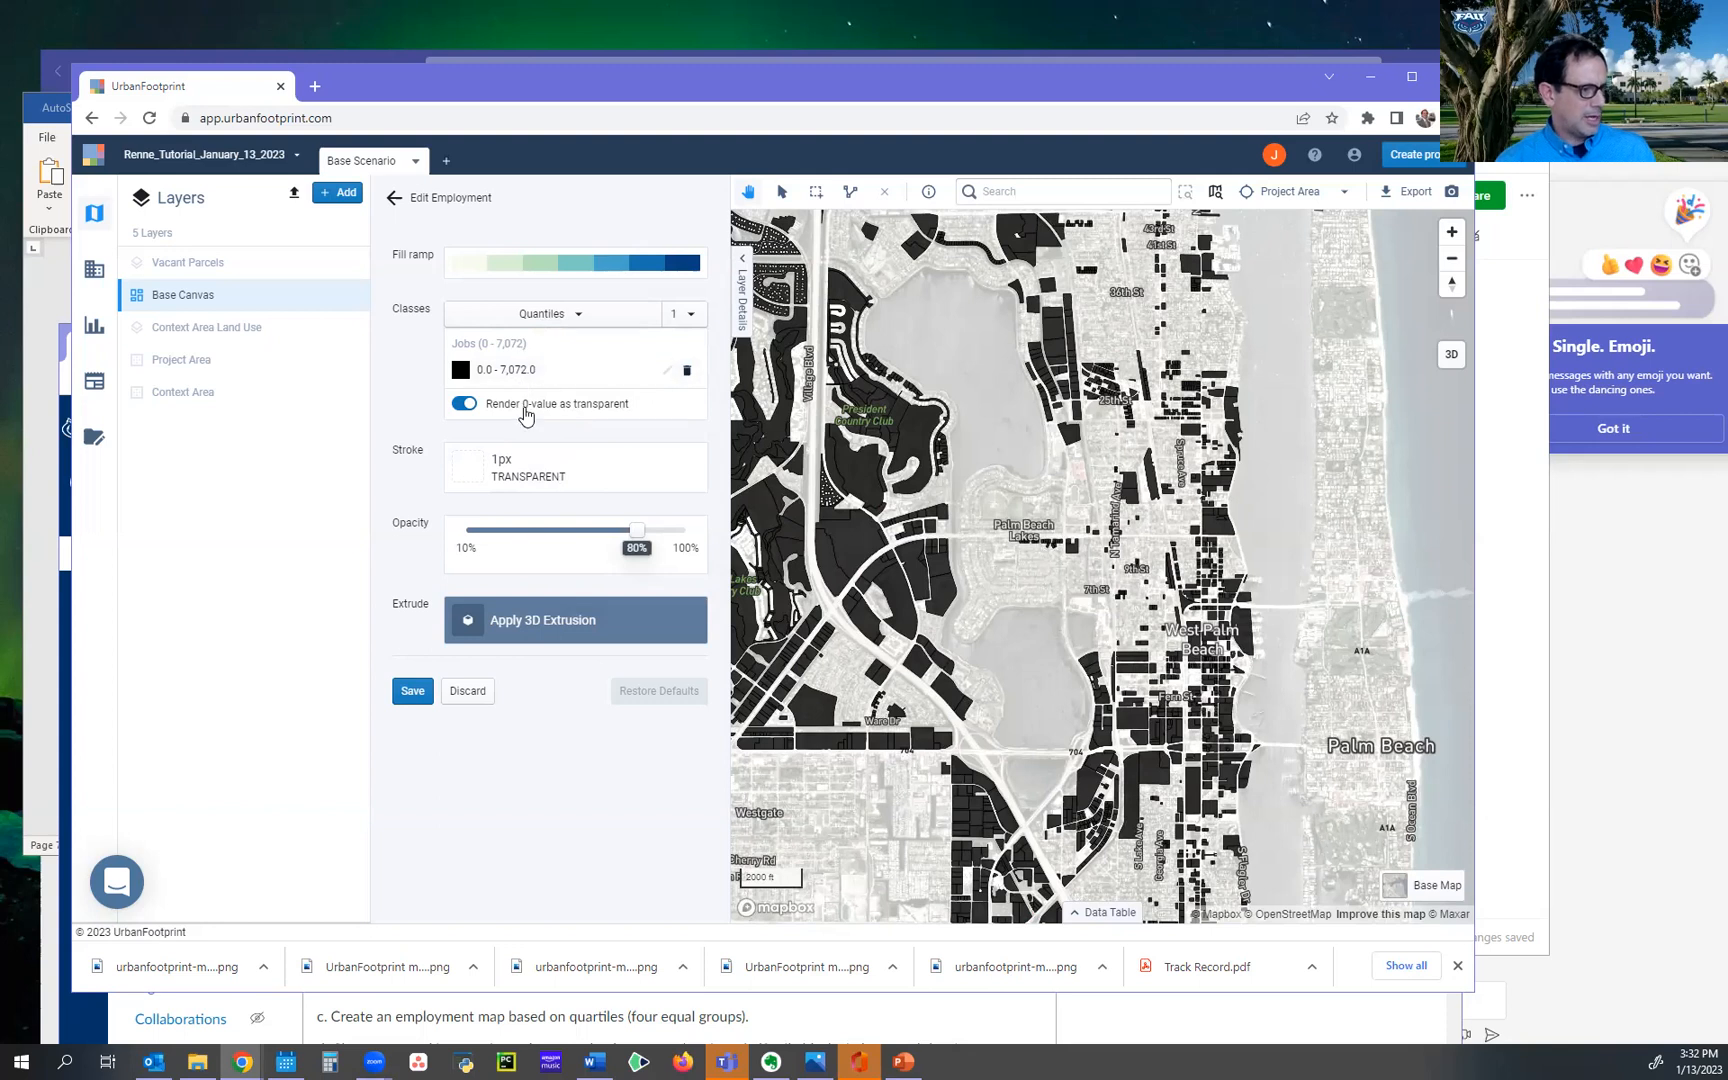
Try turning off transparent rendering of zero values and setting the quantile class count to 4.
left_click(462, 405)
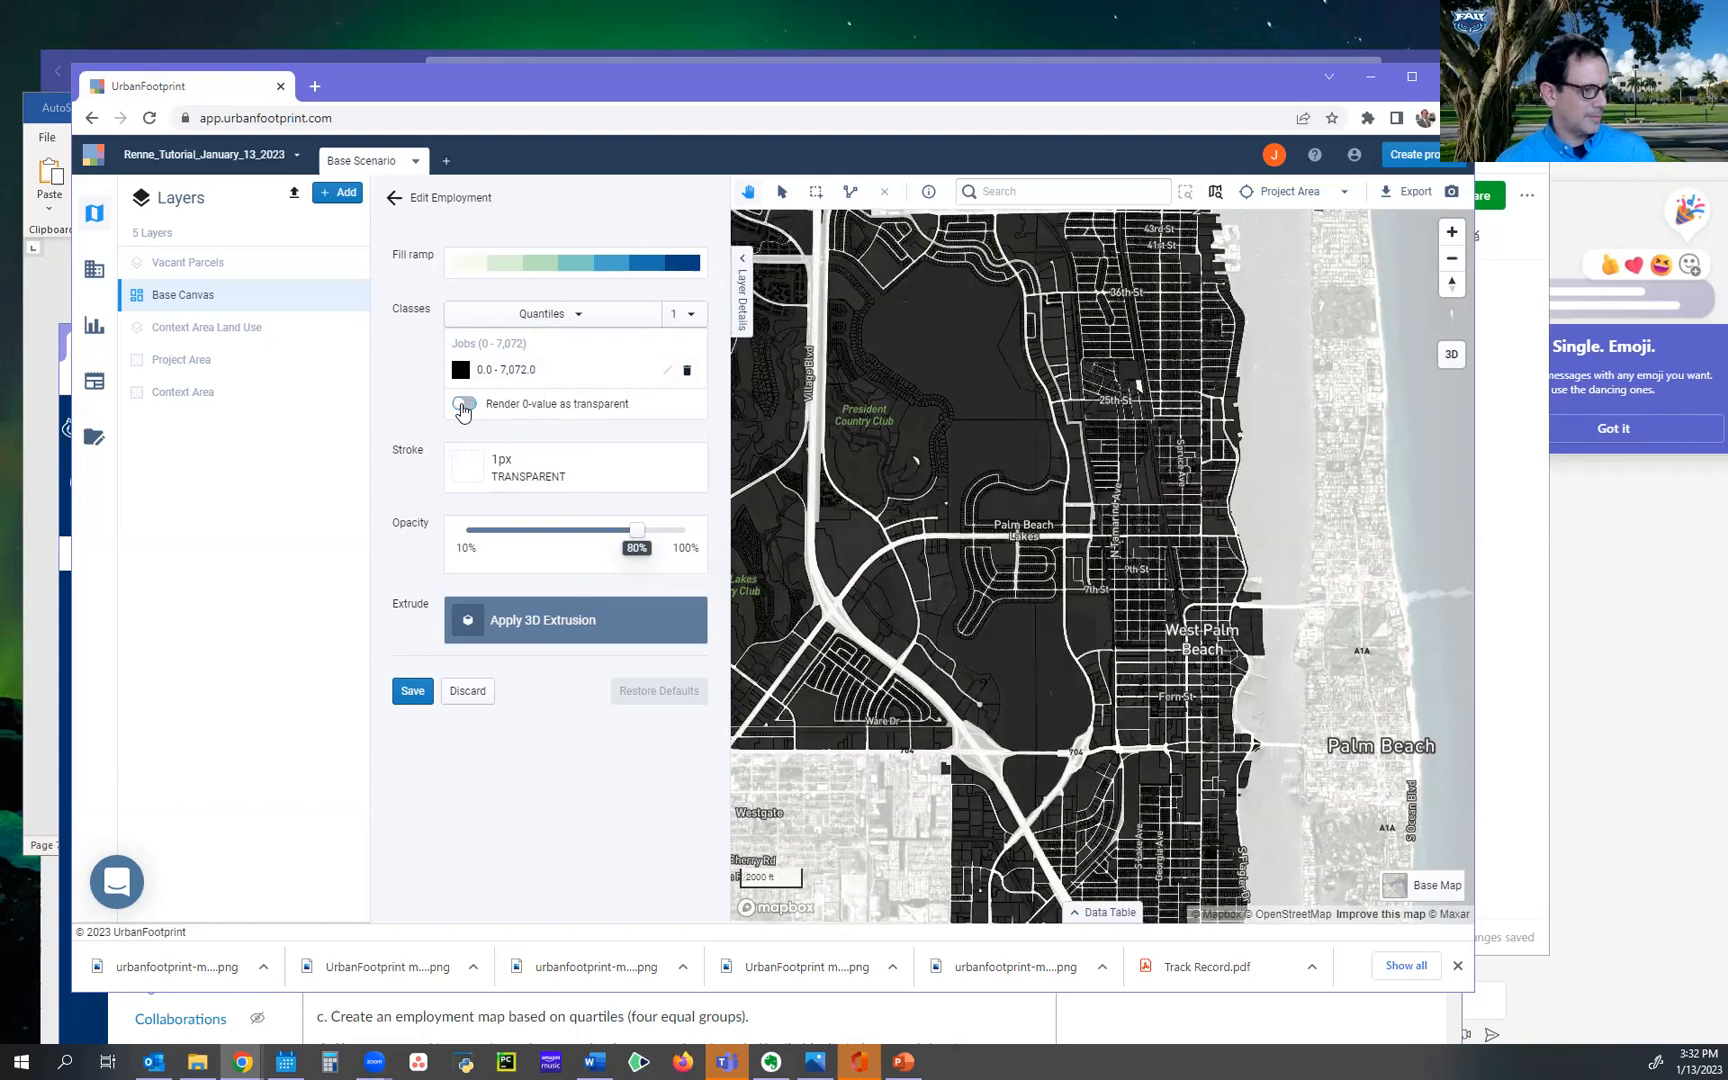
left_click(687, 320)
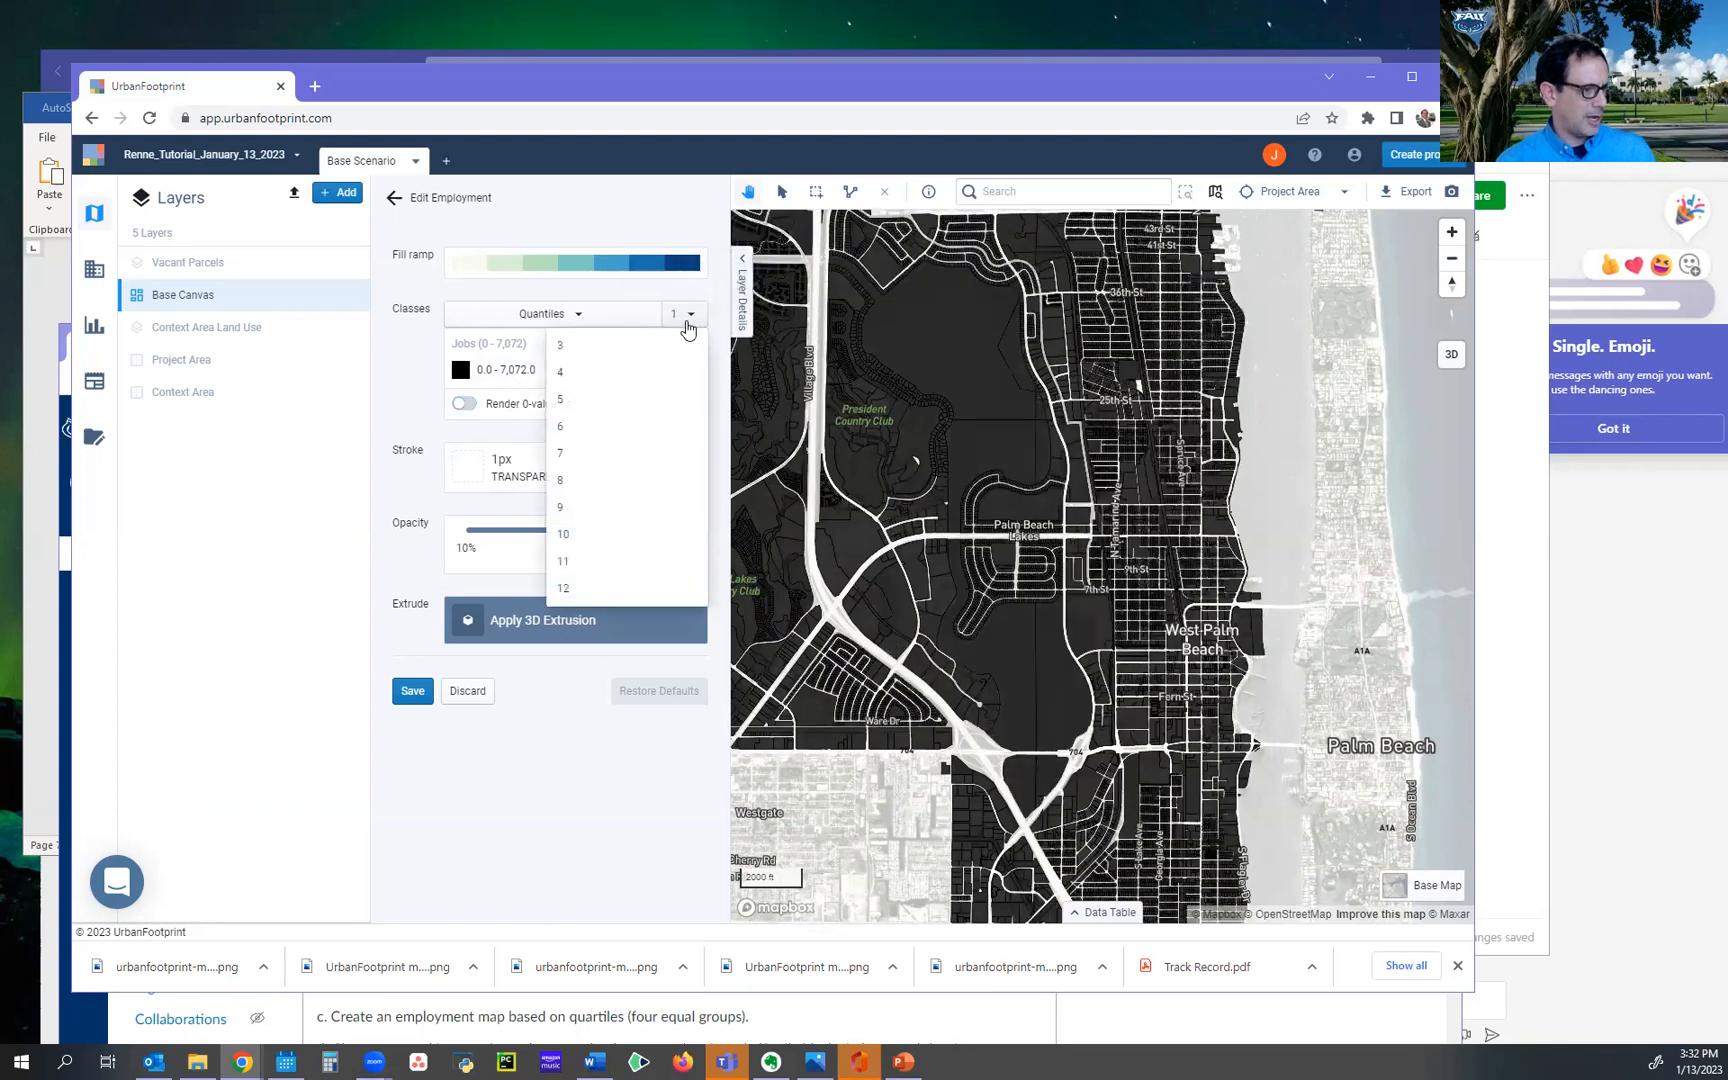
left_click(644, 374)
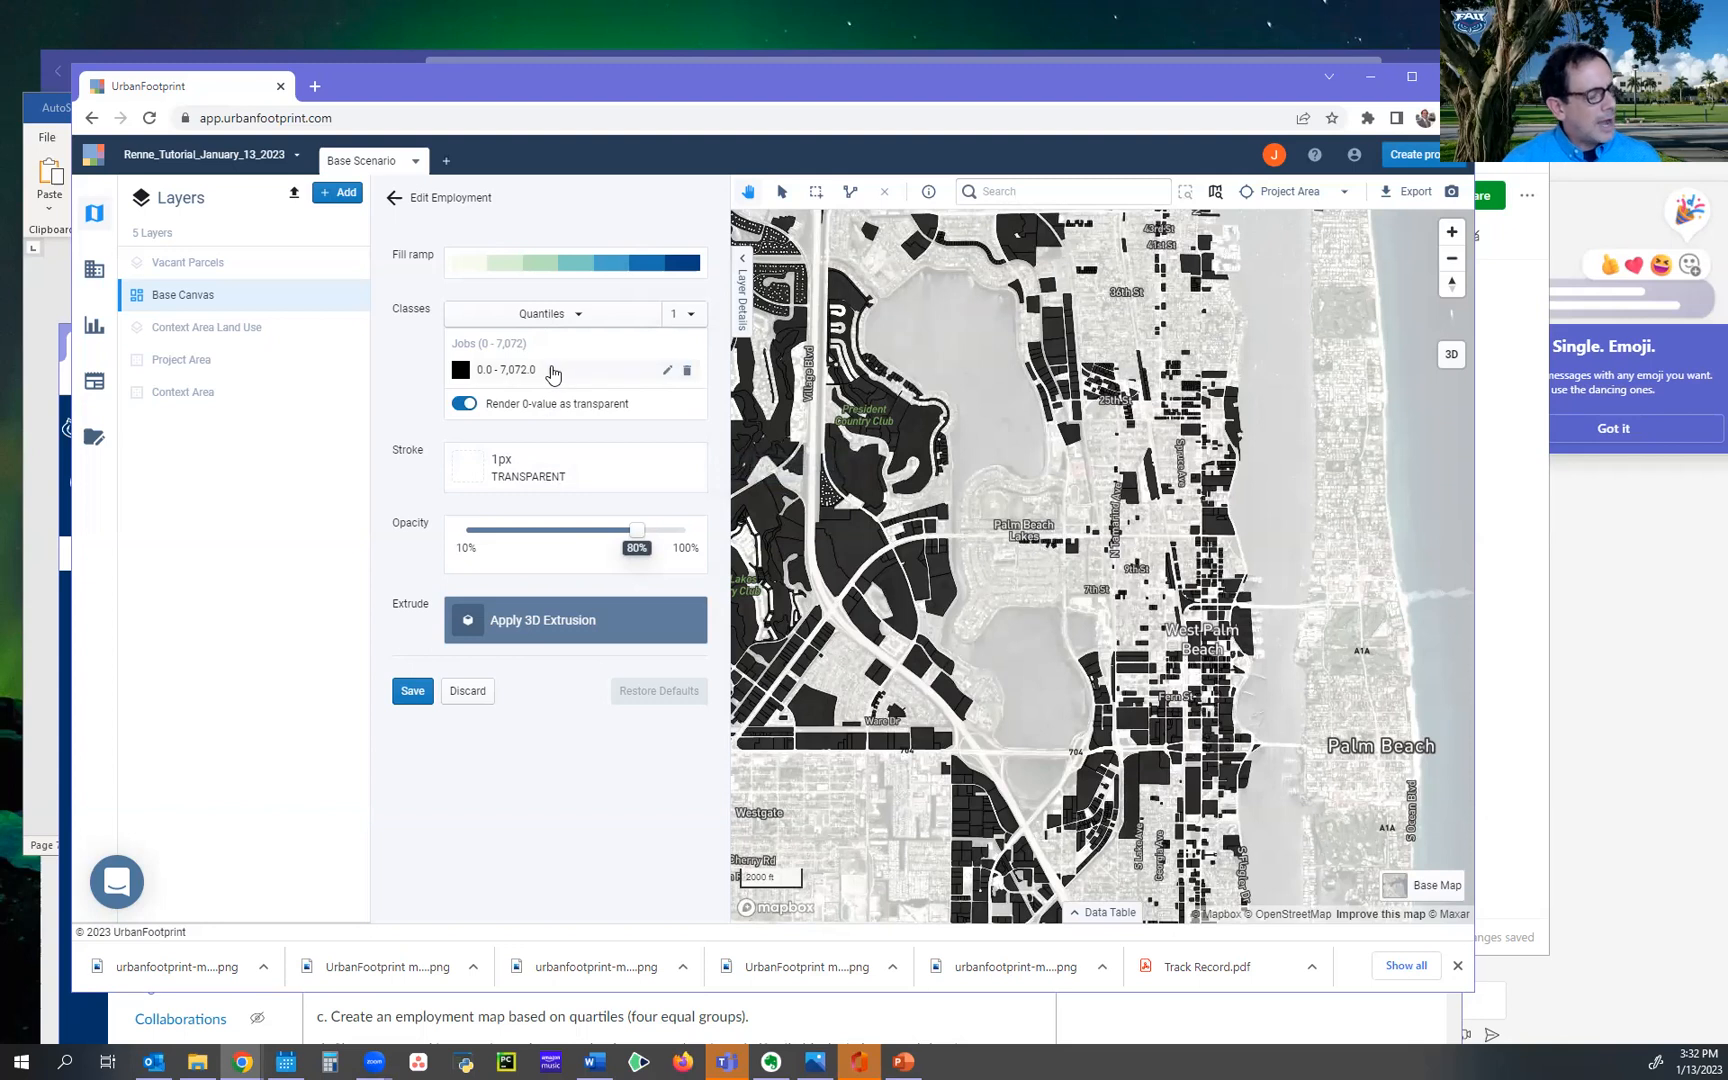
Change the Employment classification to Equal Interval with 4 classes.
left_click(564, 326)
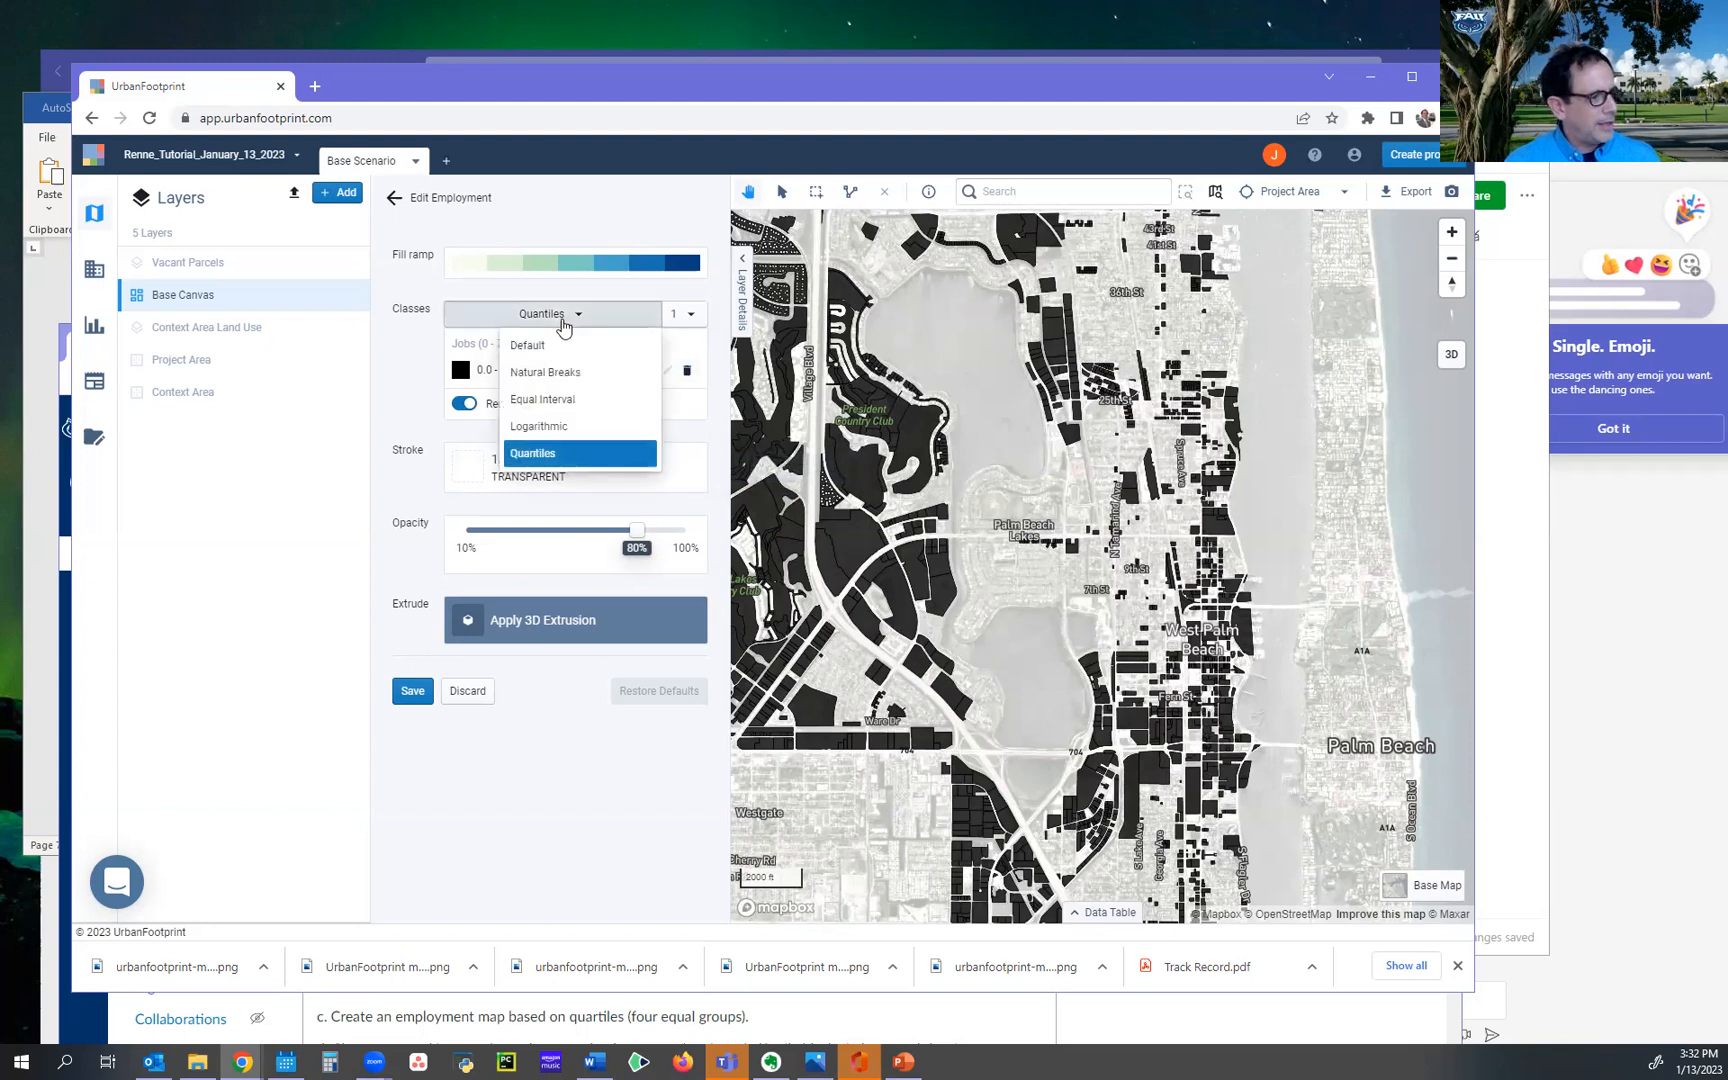
left_click(551, 401)
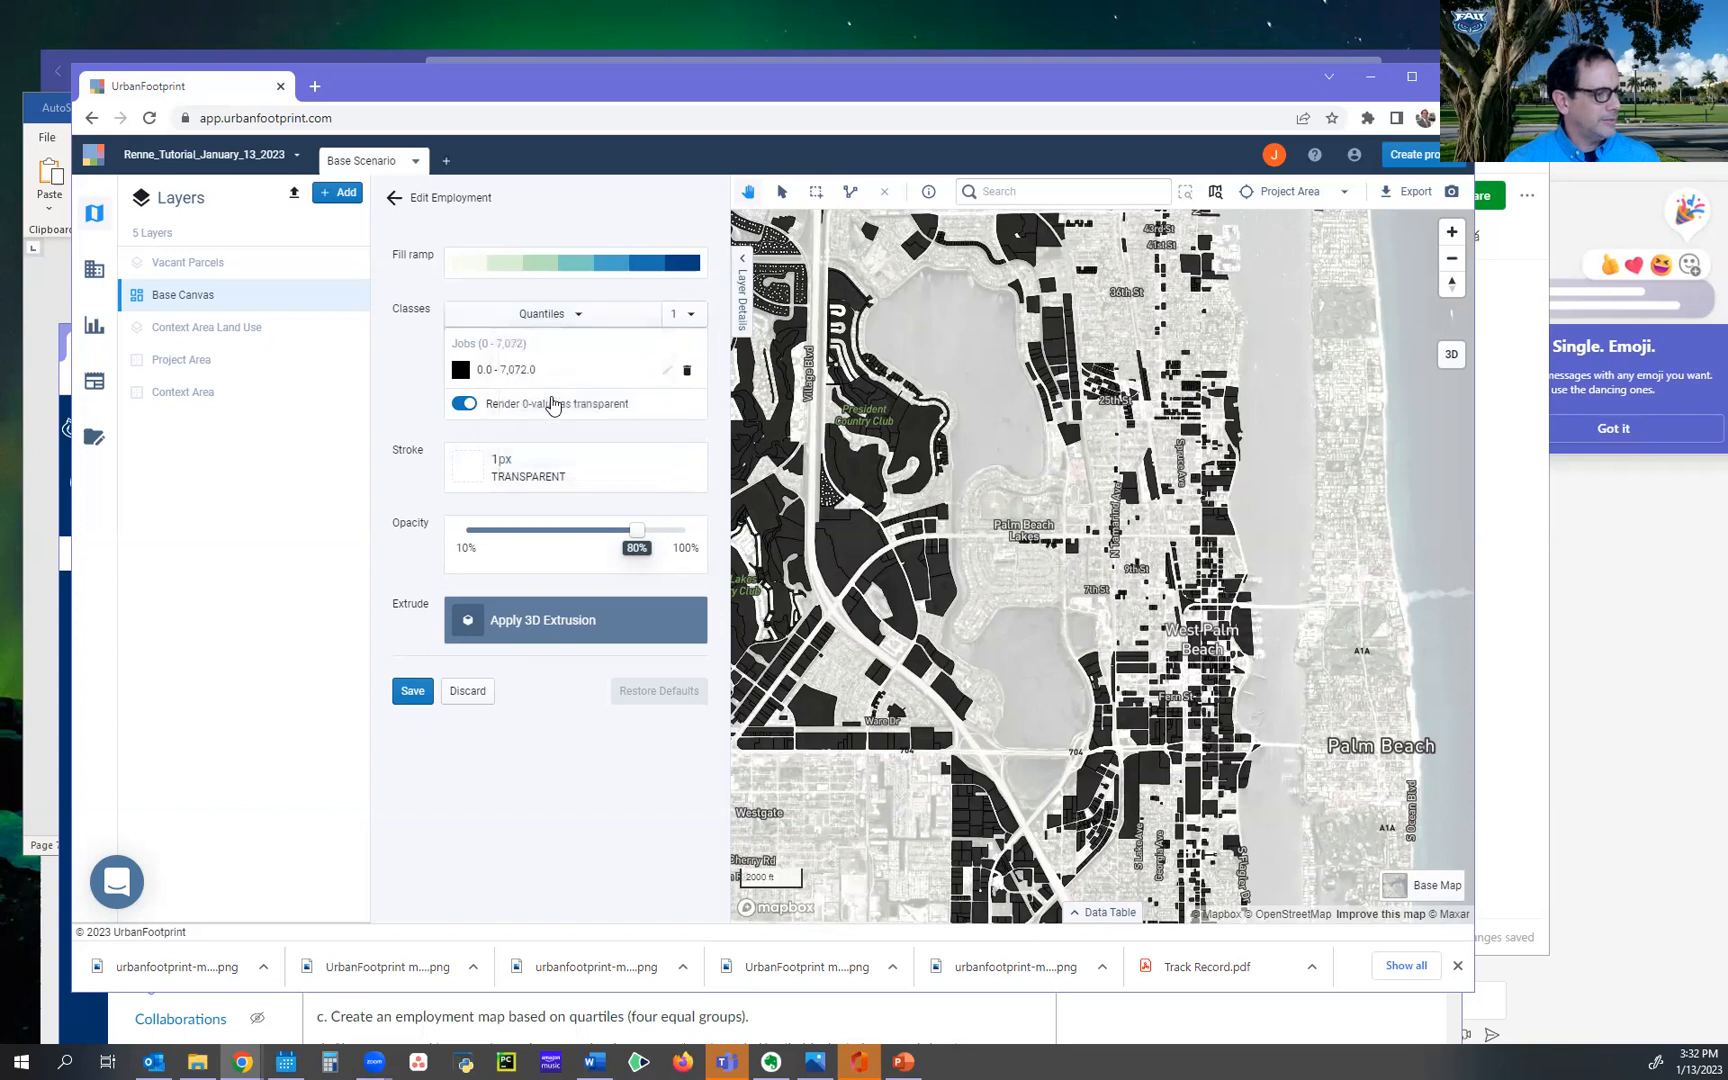
left_click(678, 316)
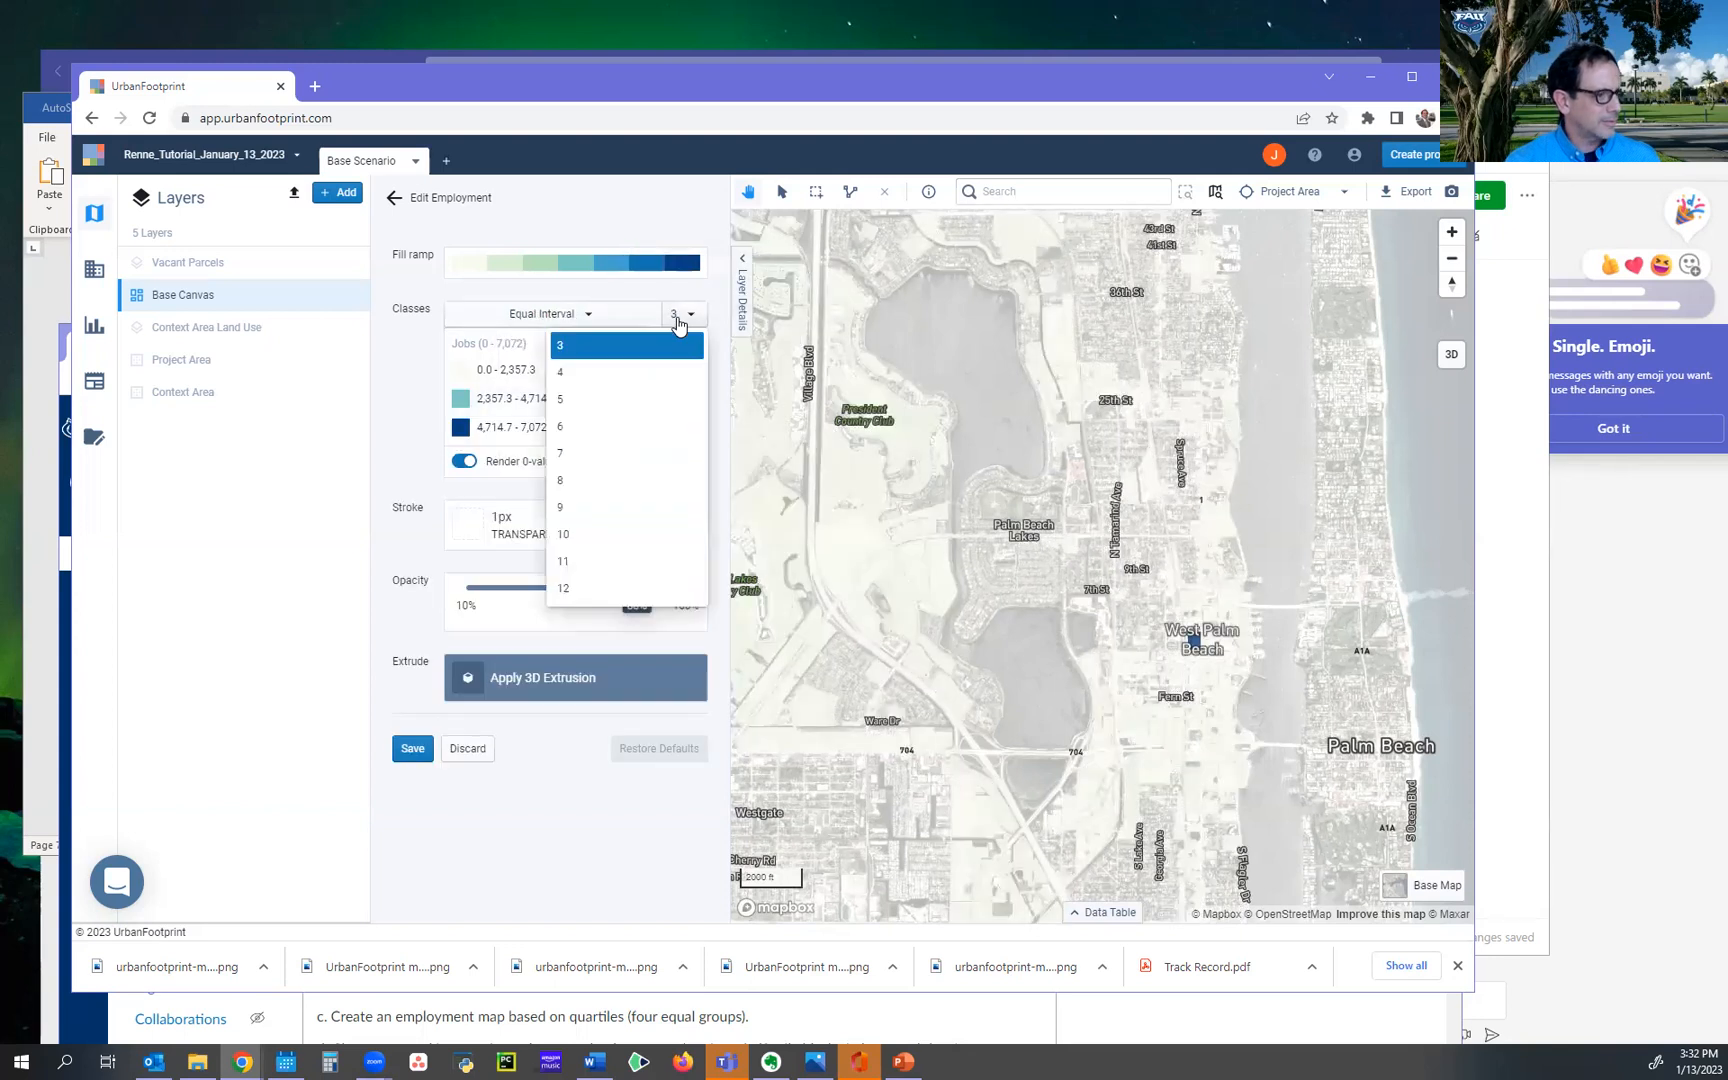
left_click(655, 374)
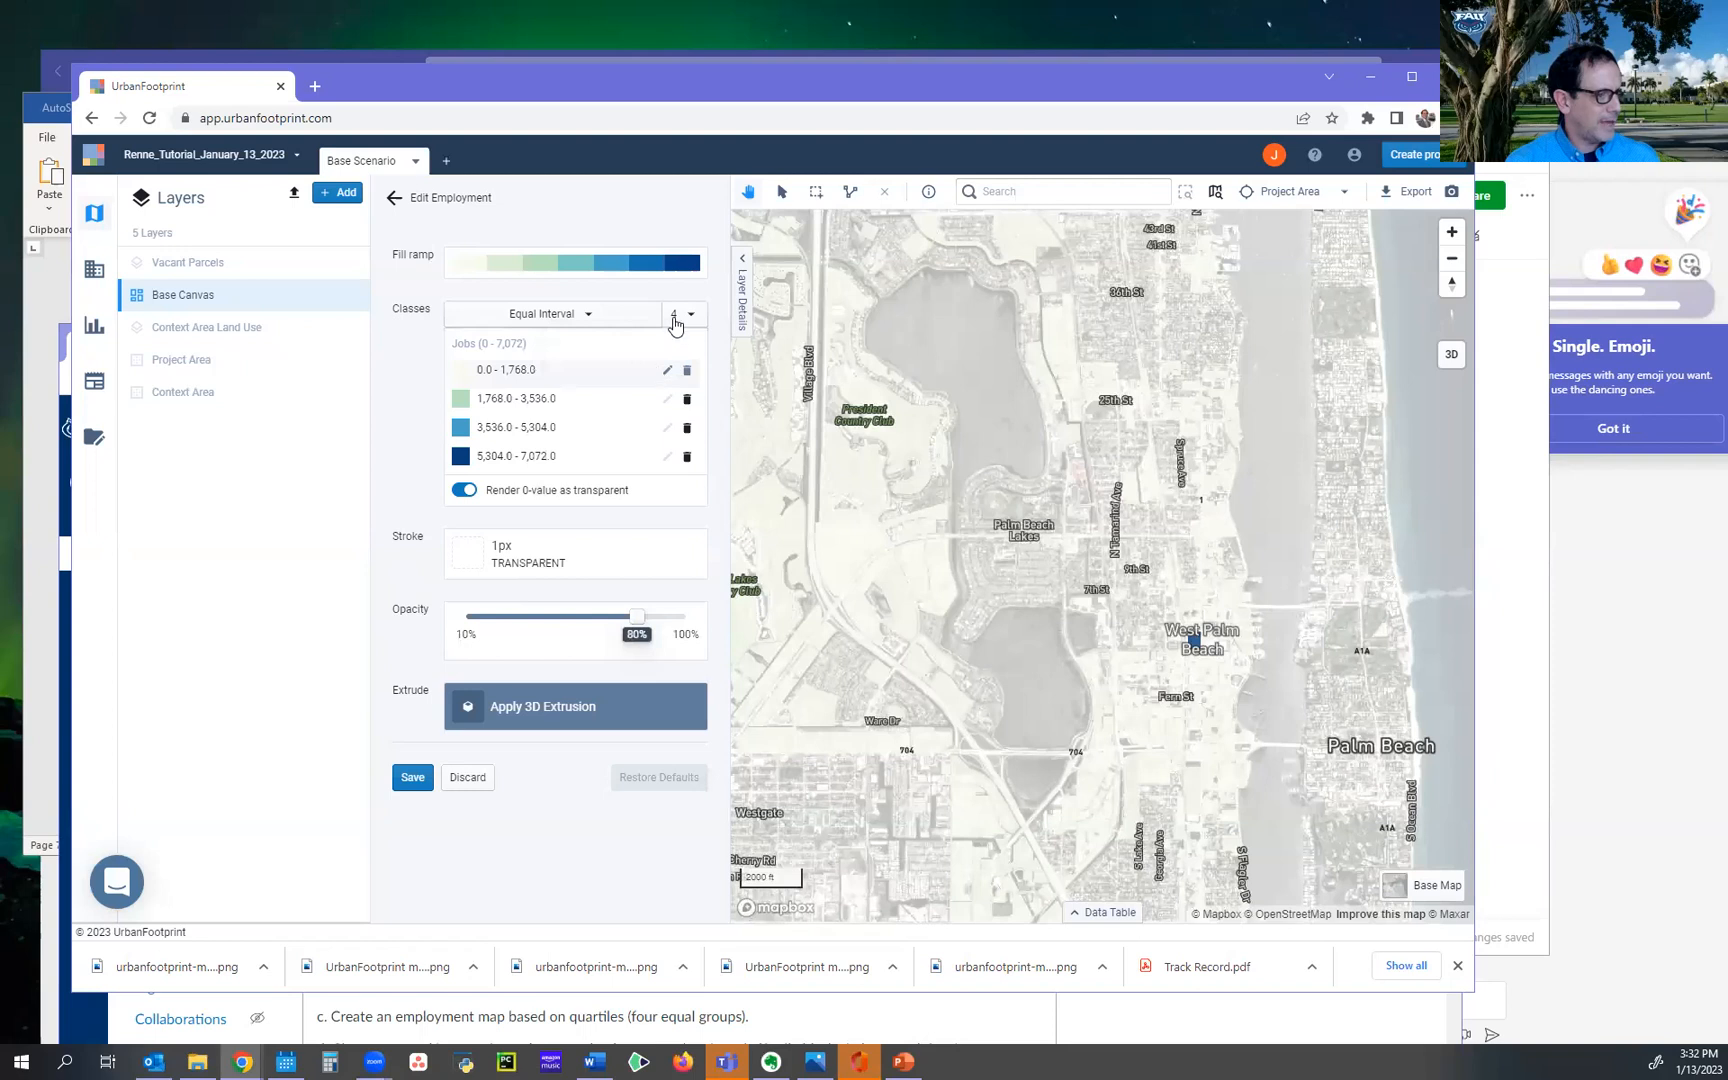
Apply the blue sequential single-hue fill ramp to the Employment classes.
scroll(1085, 612, "down", 2)
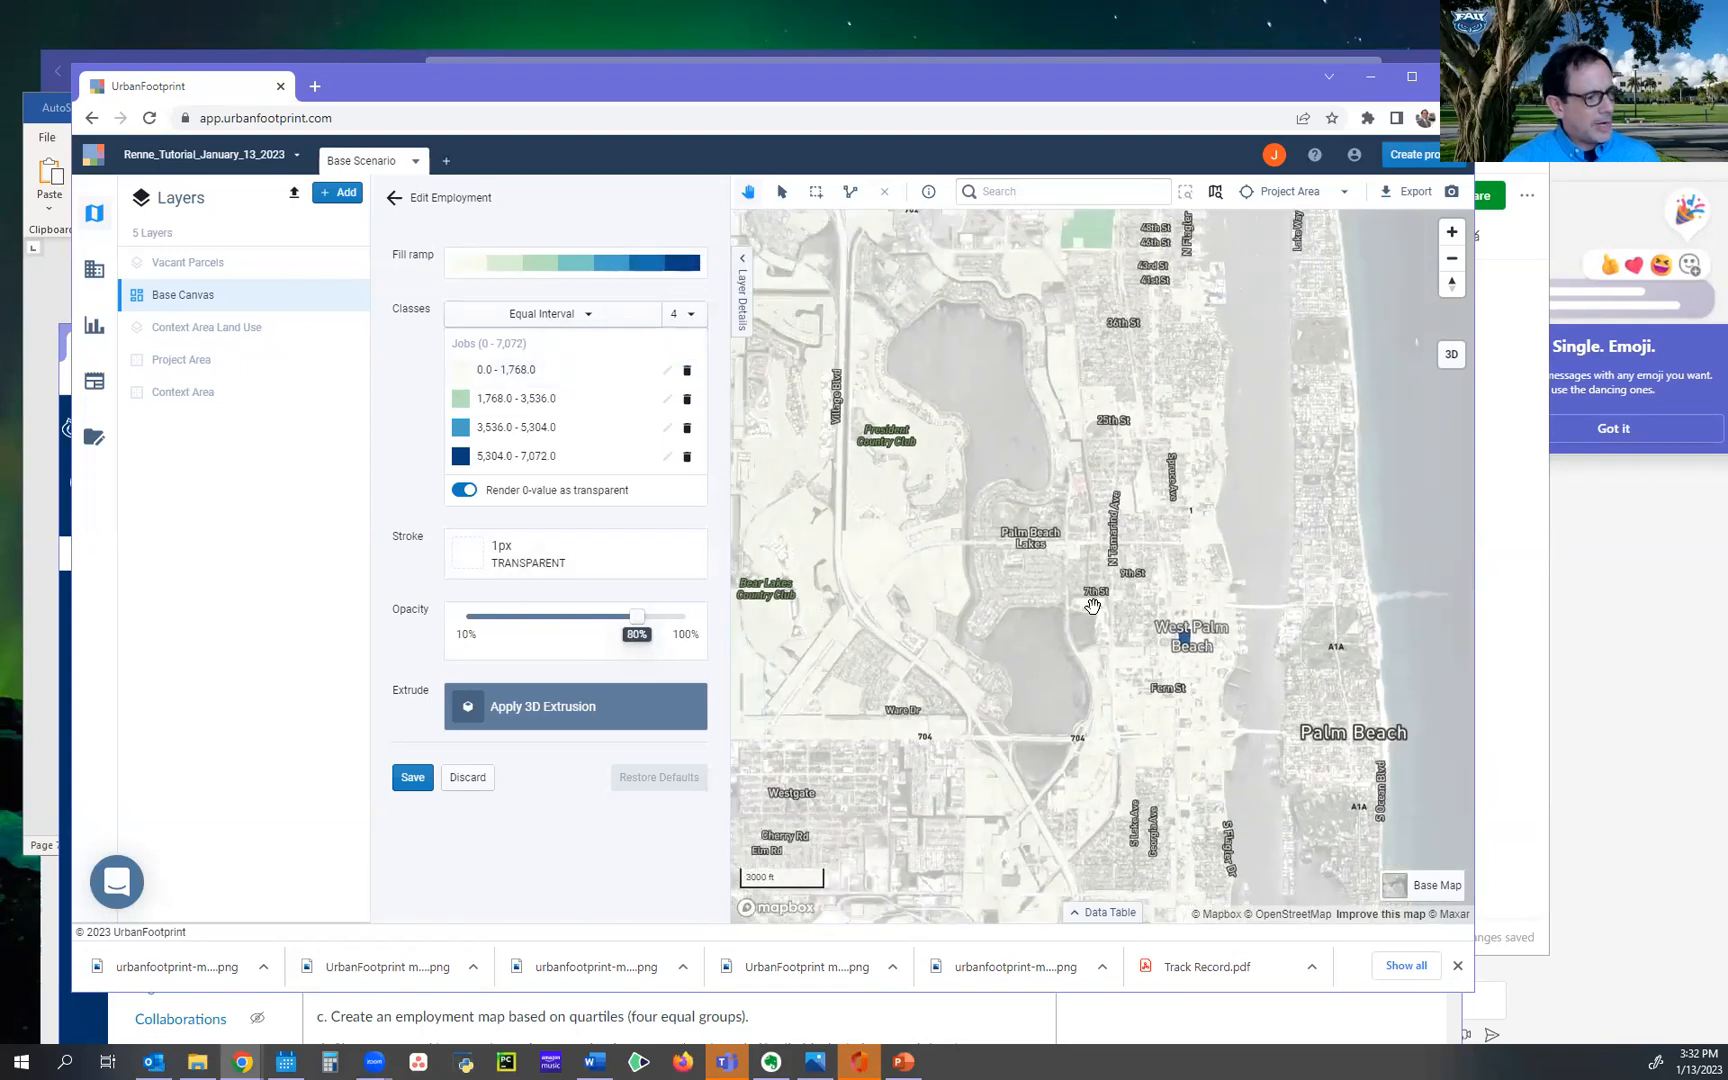
left_click_drag(800, 532, 949, 537)
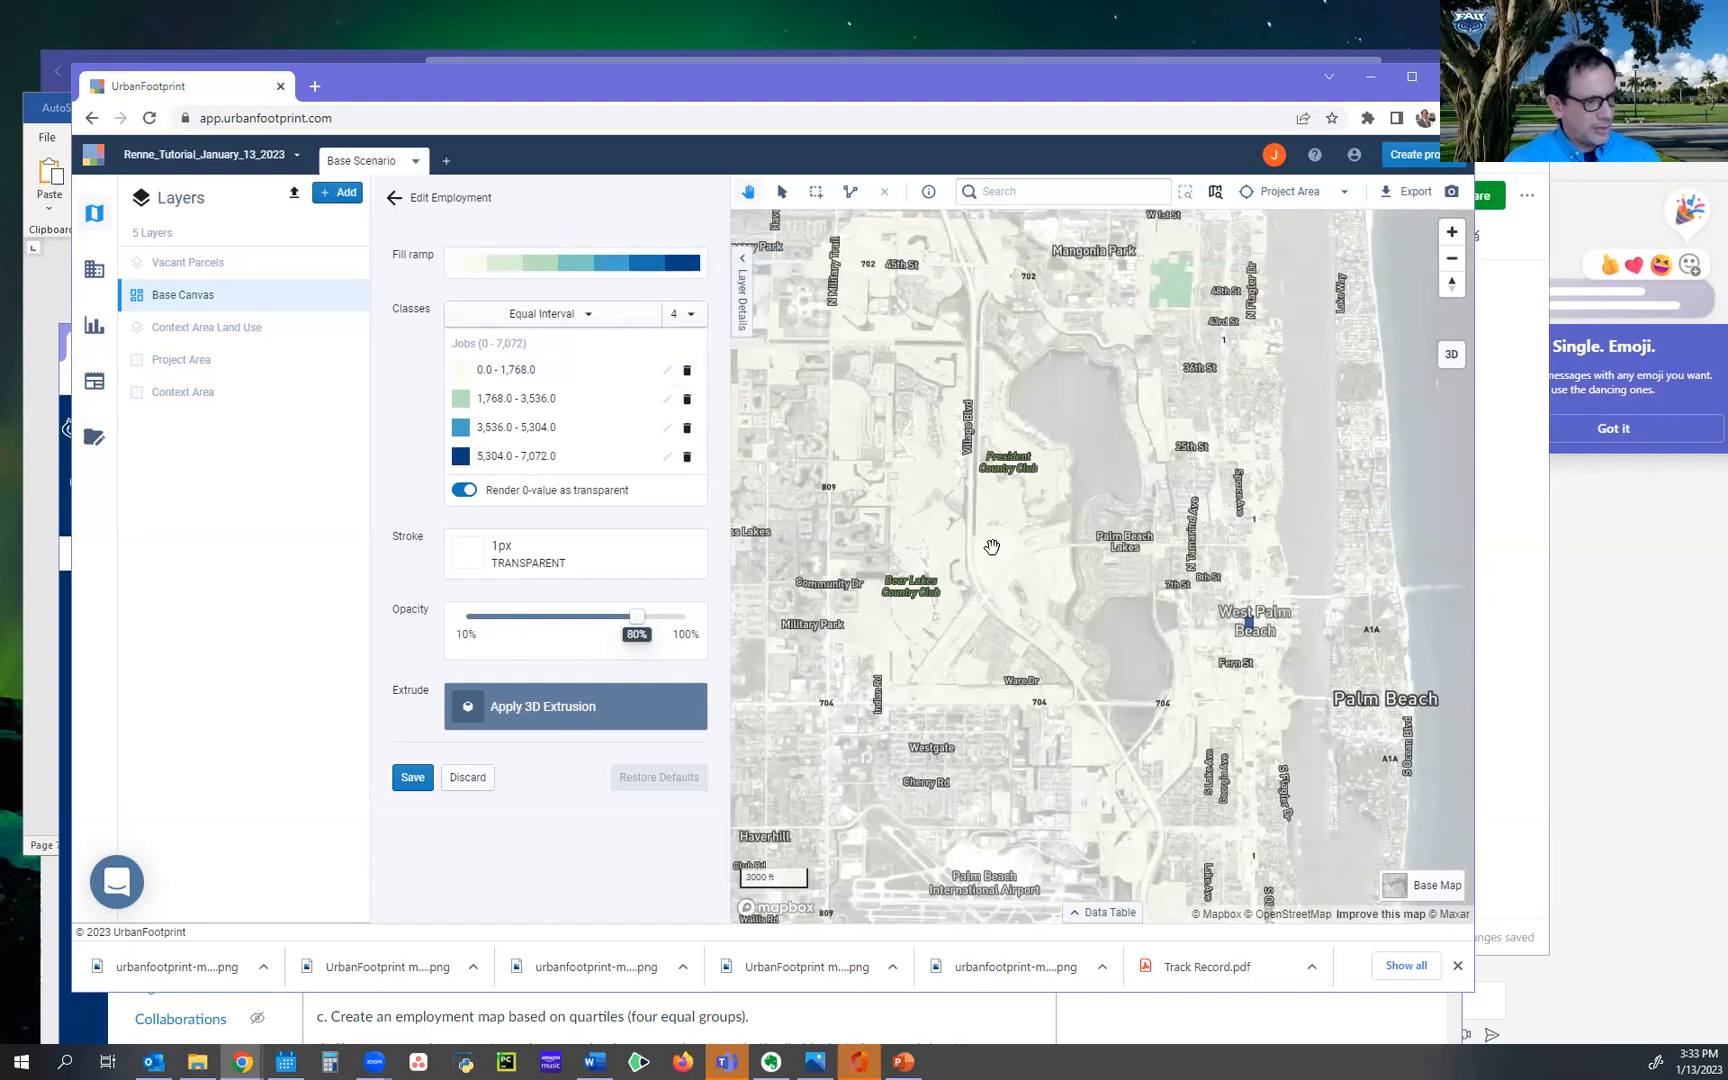
scroll(992, 547, "down", 1)
scroll(995, 559, "down", 1)
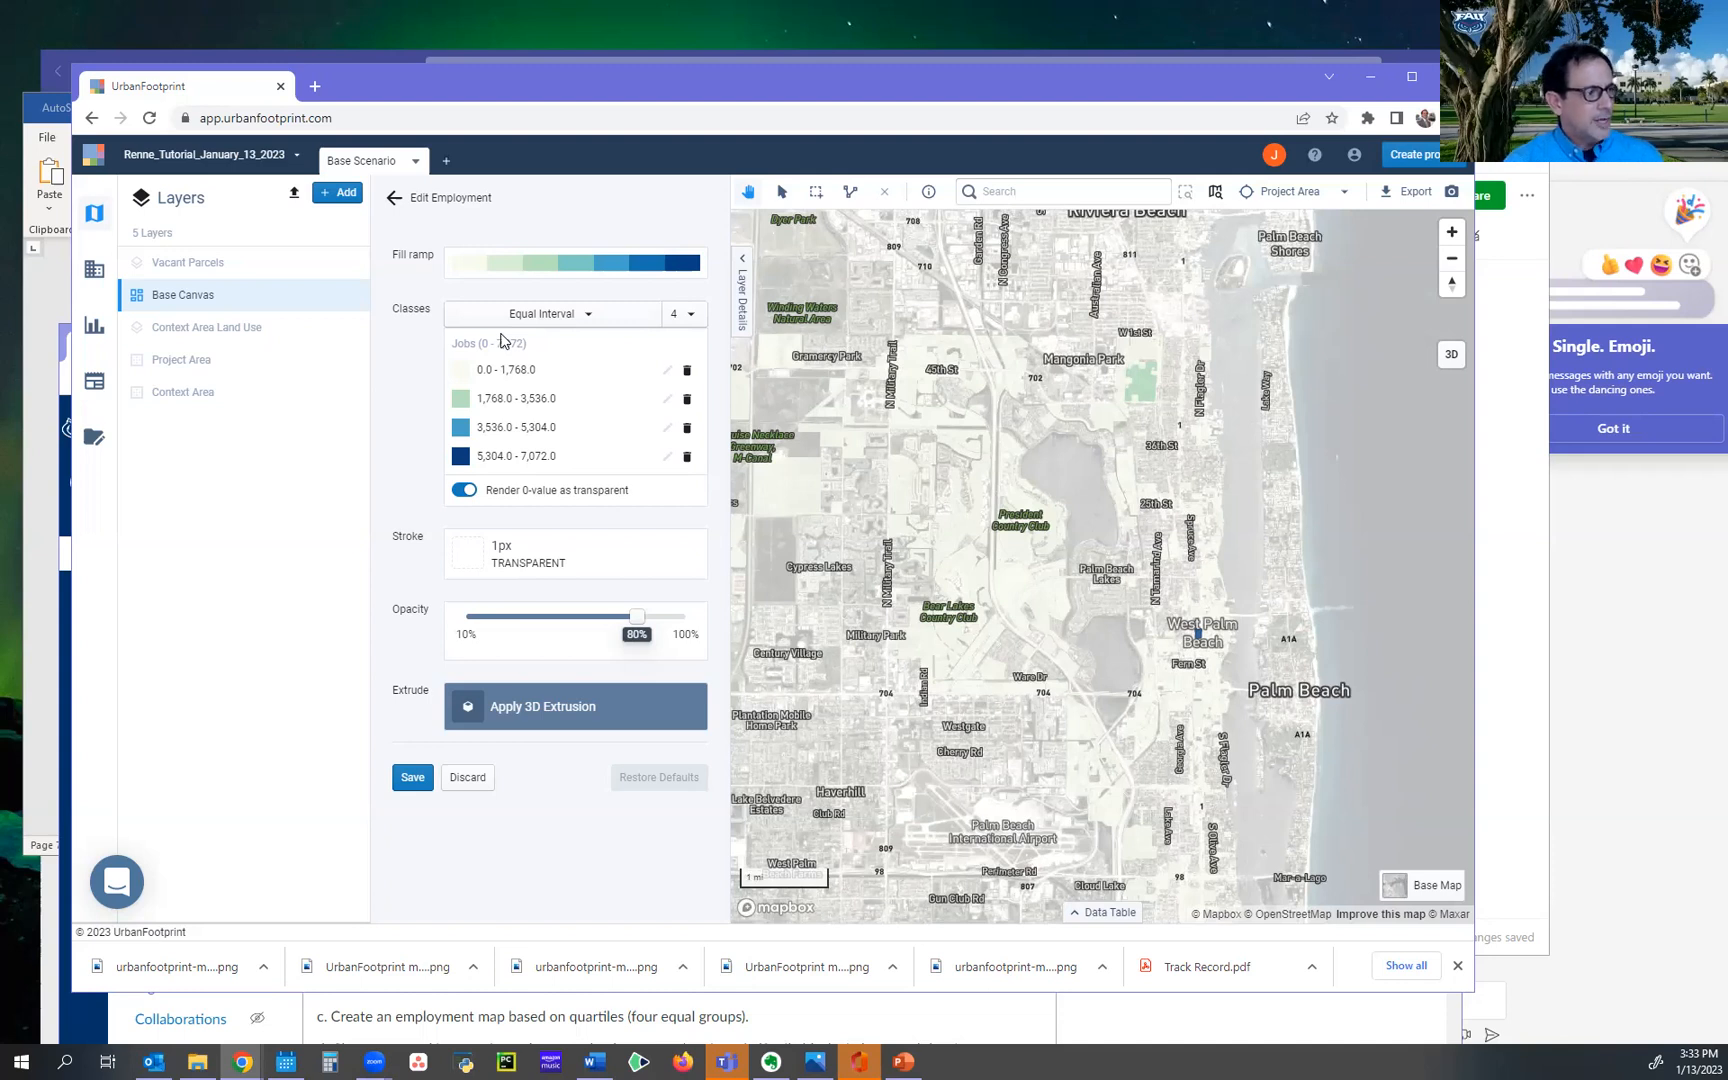
left_click(484, 266)
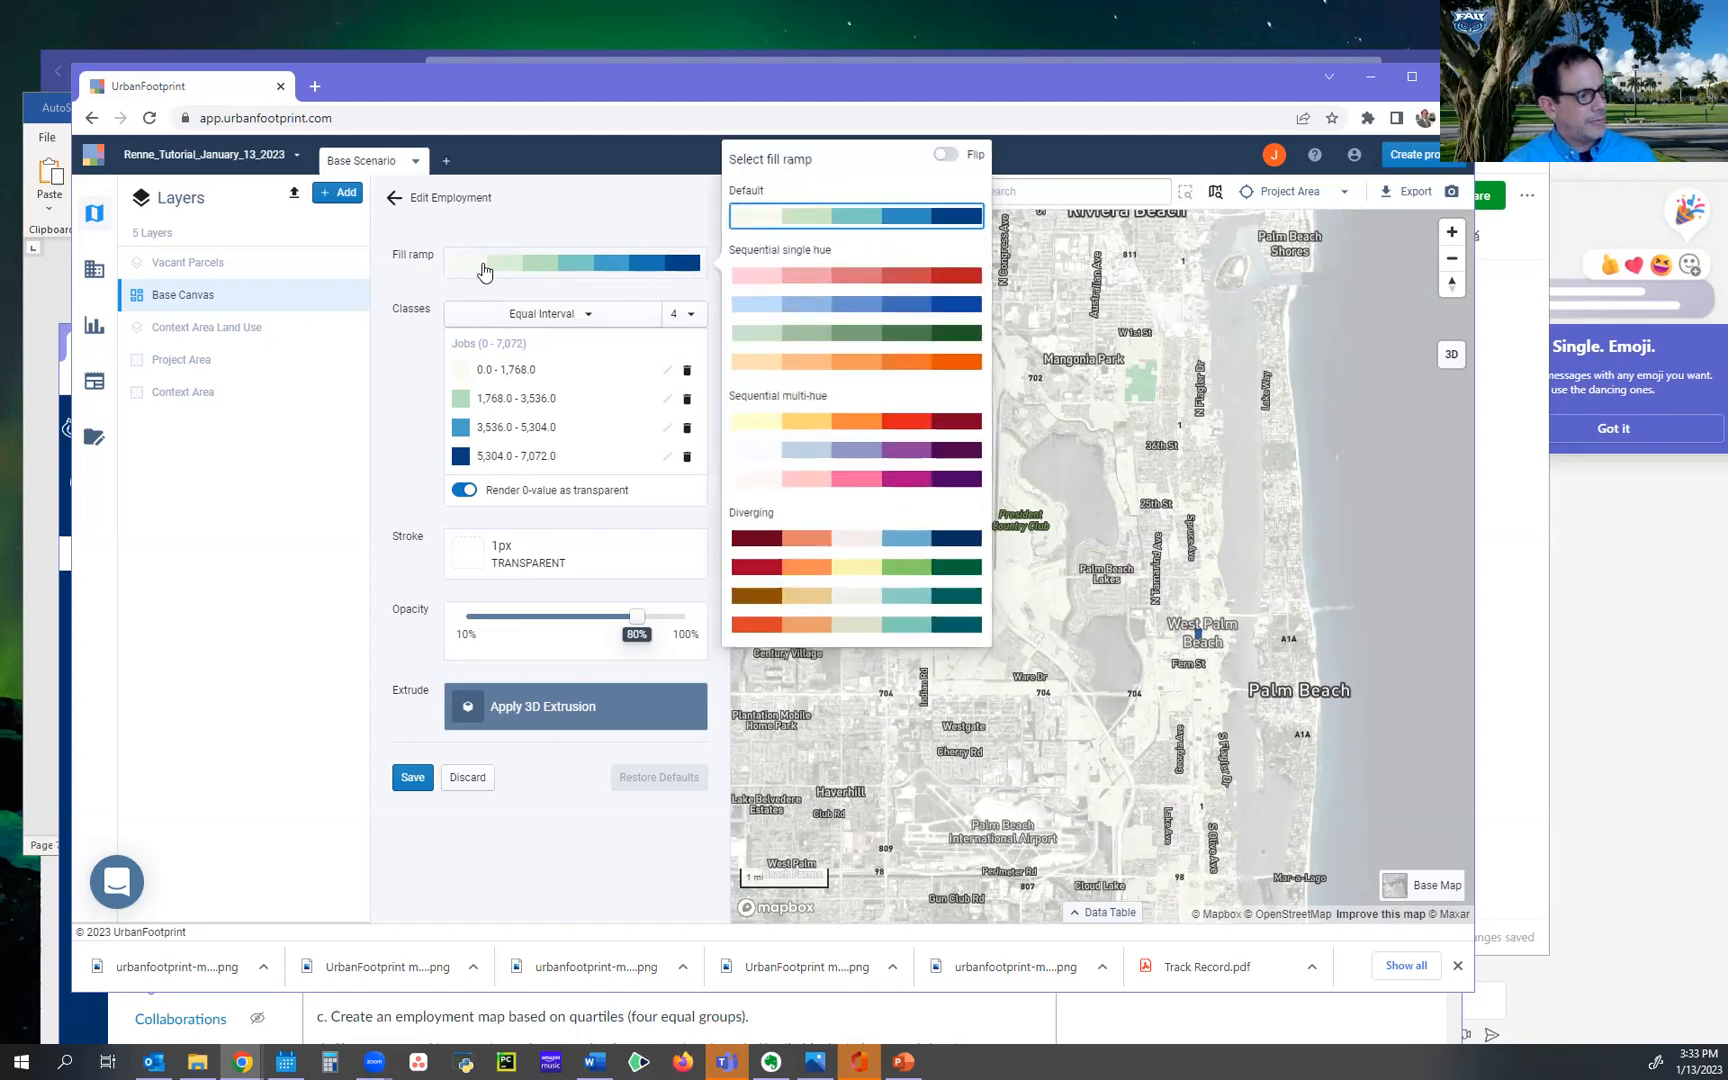
left_click(740, 308)
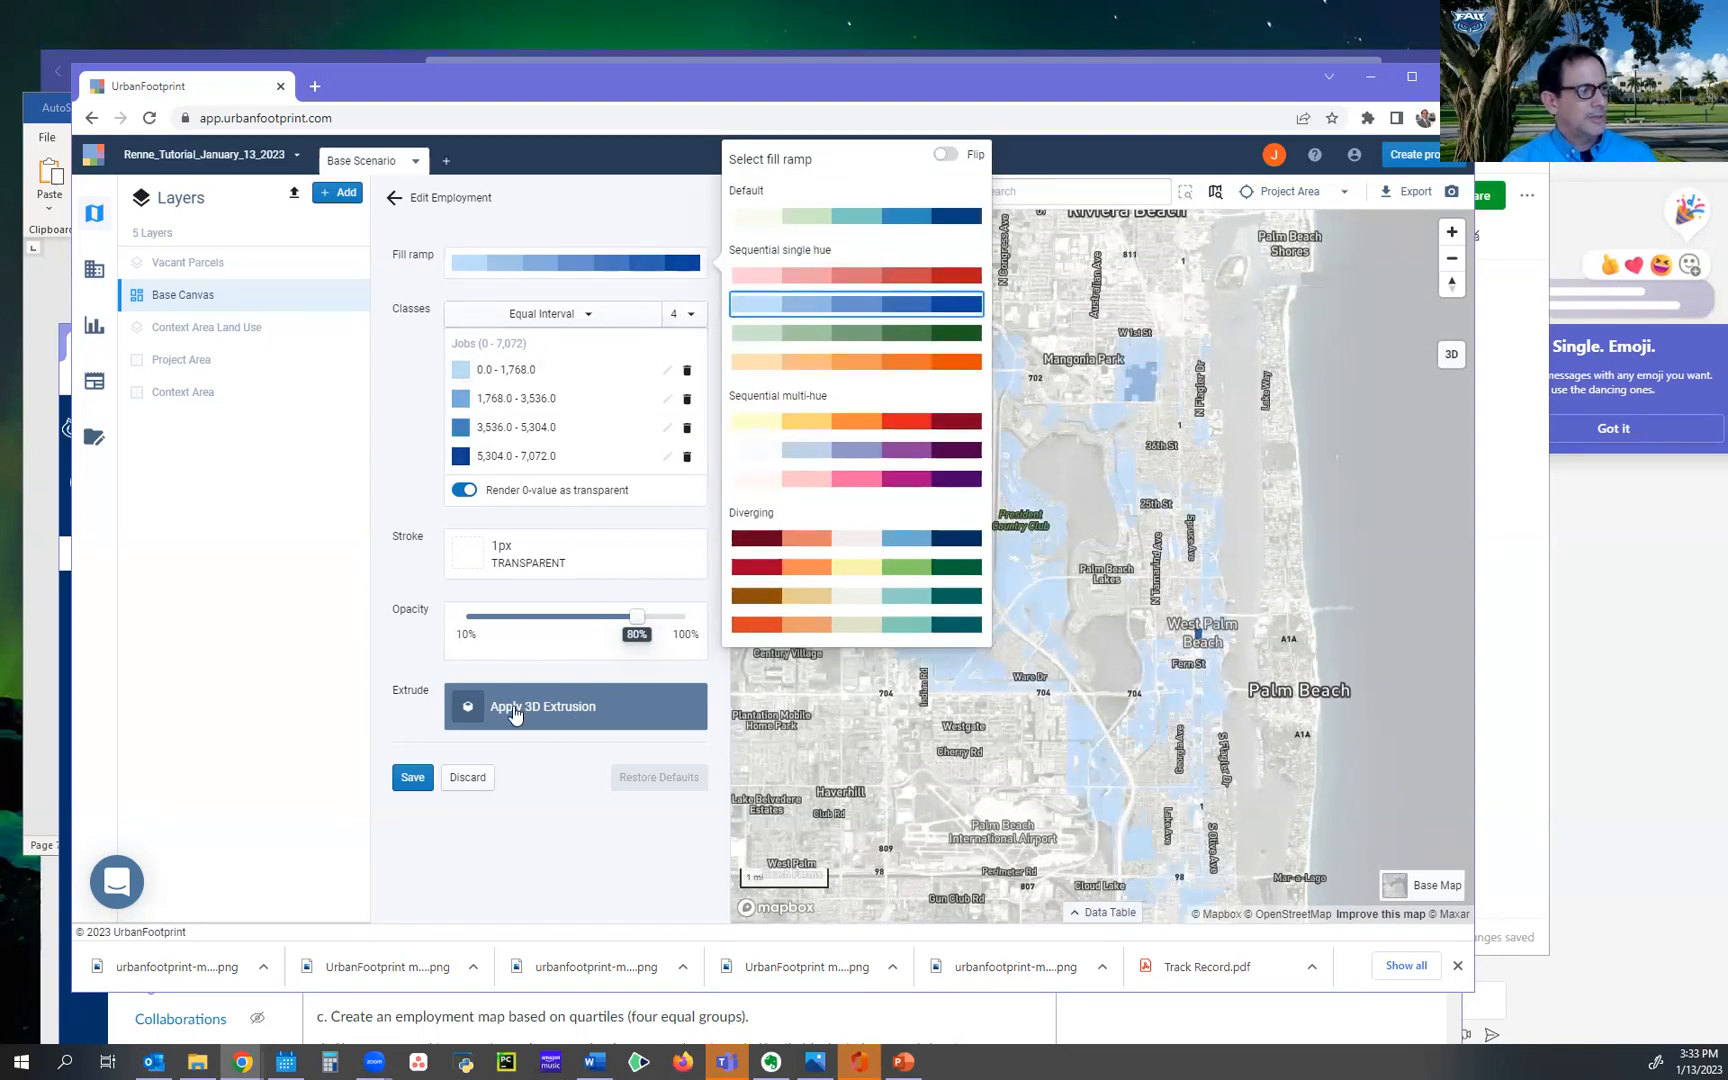
Try to classify the Employment symbology by Natural Breaks with 4 classes.
left_click(1222, 641)
left_click_drag(1096, 629, 945, 534)
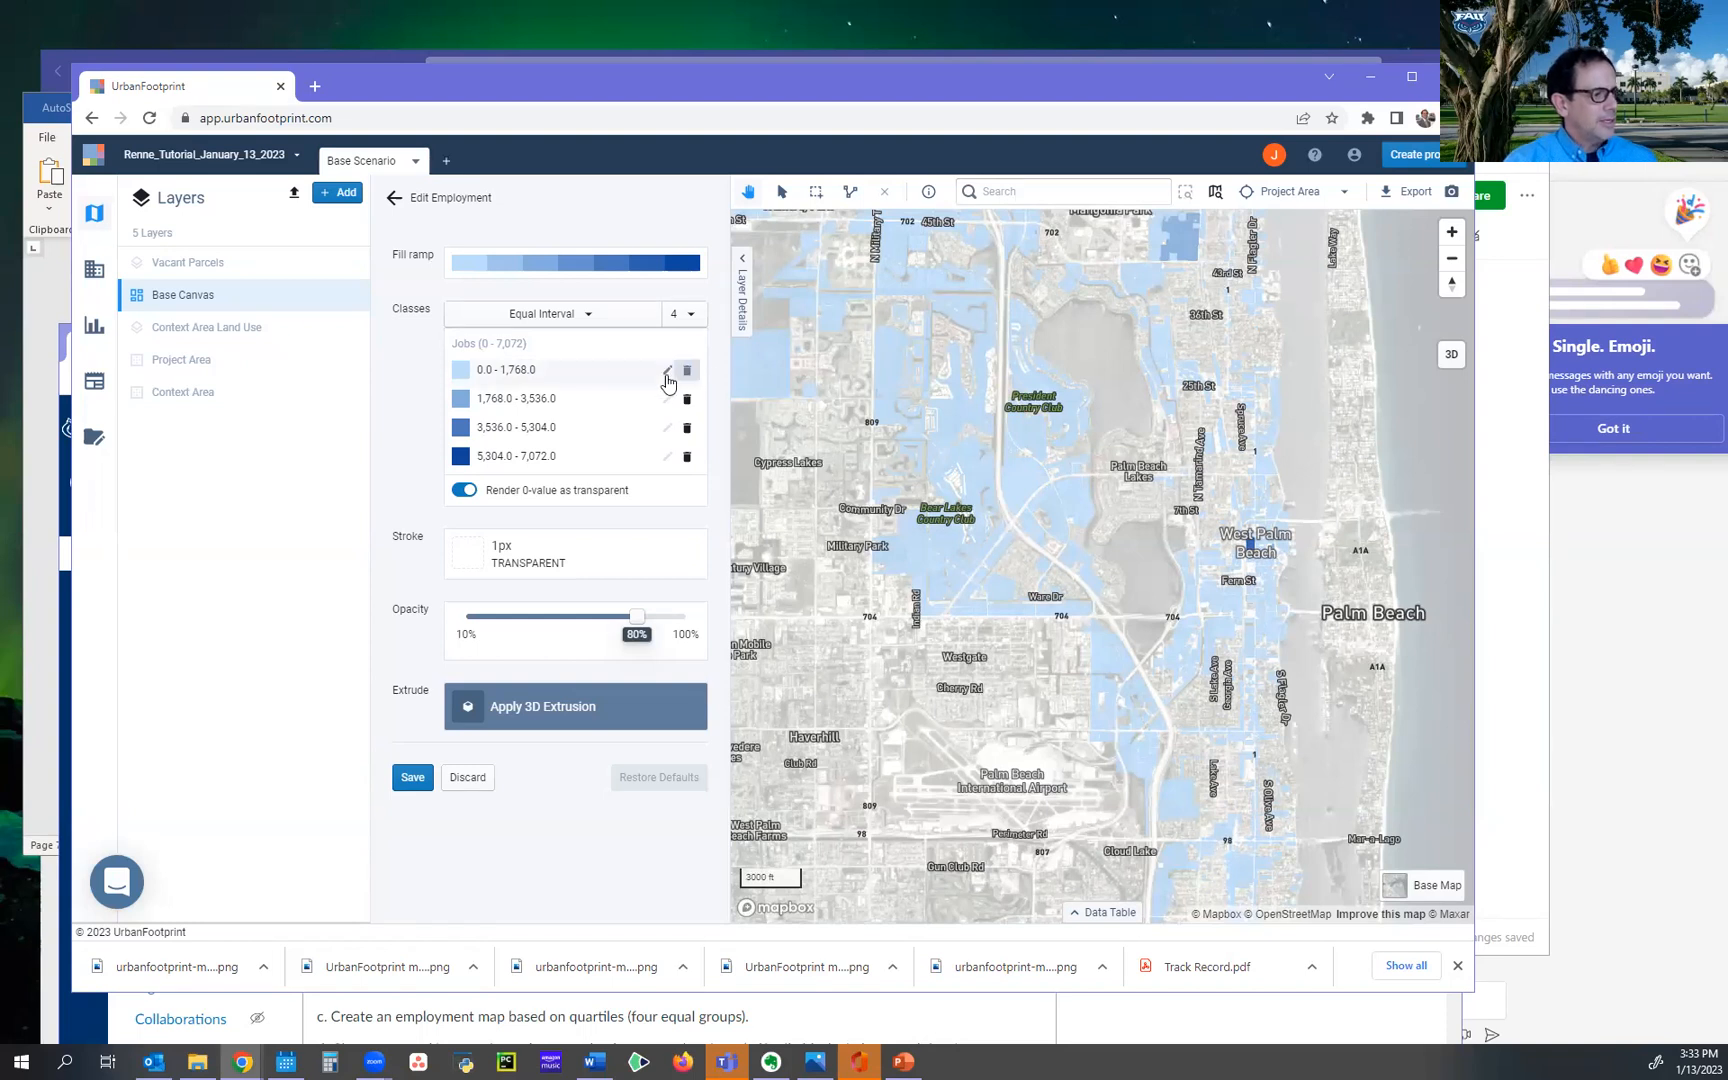
left_click(594, 315)
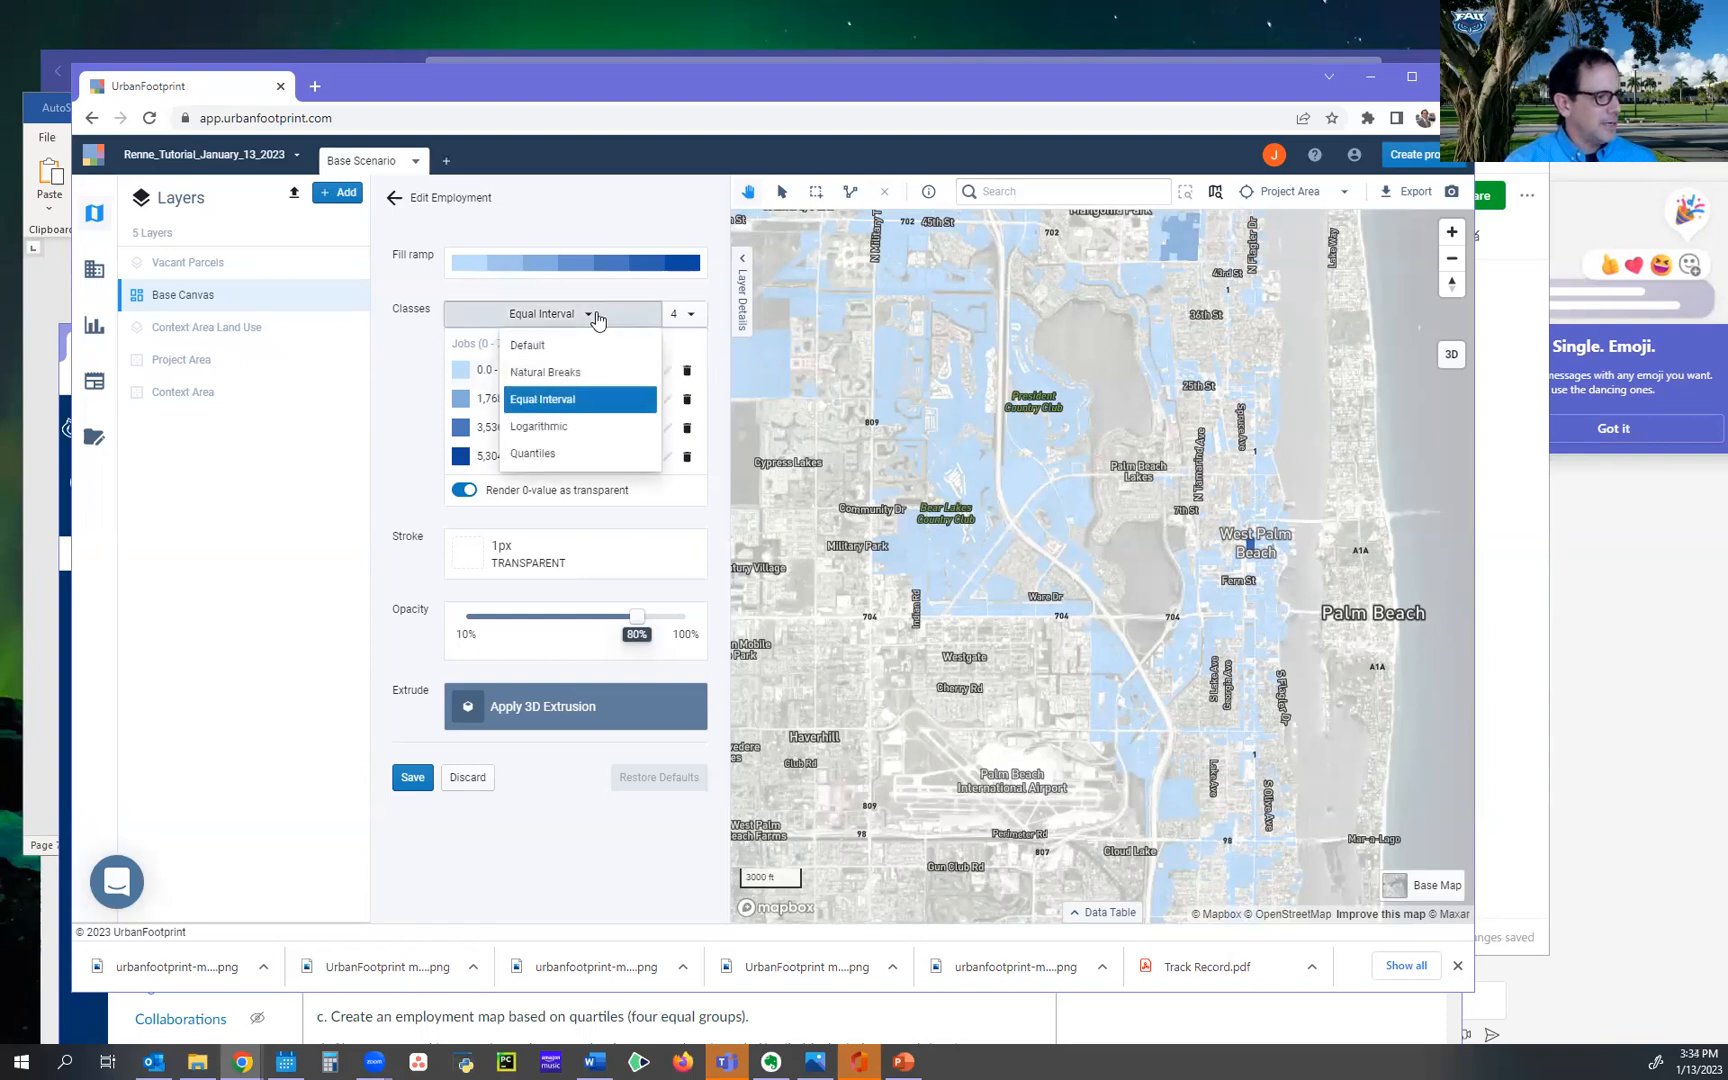
left_click(577, 373)
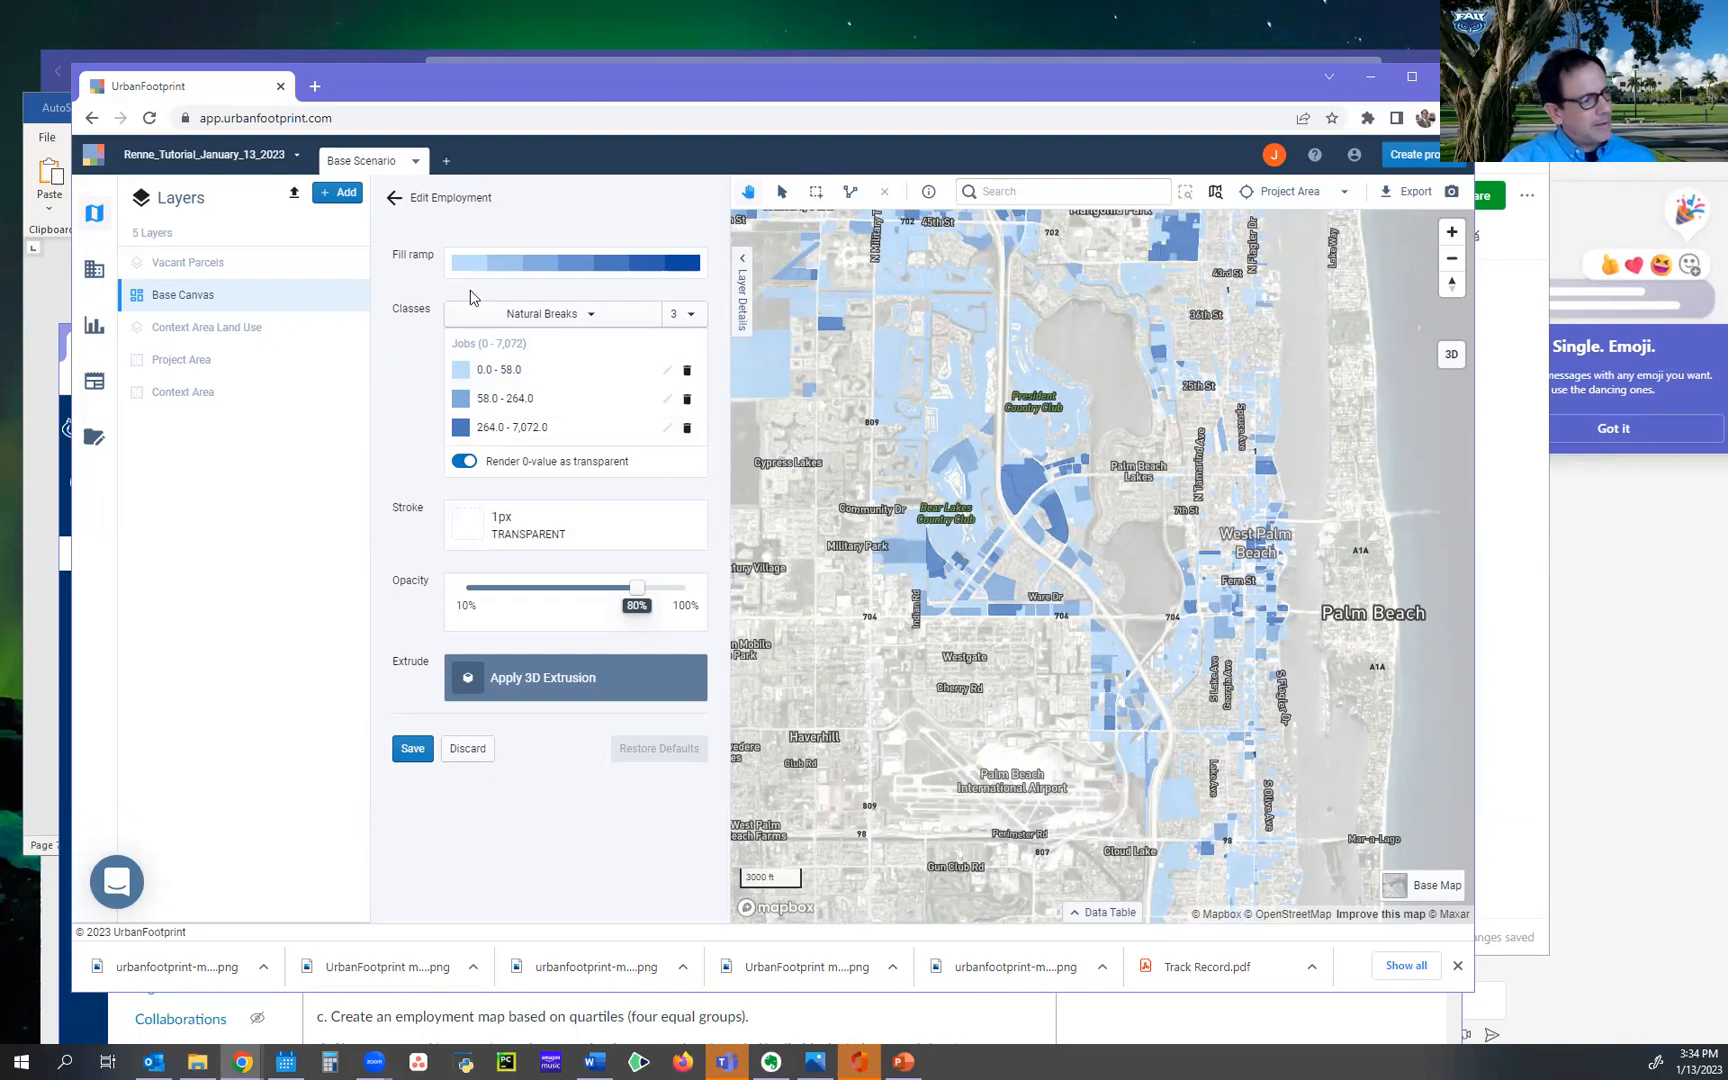
left_click(688, 314)
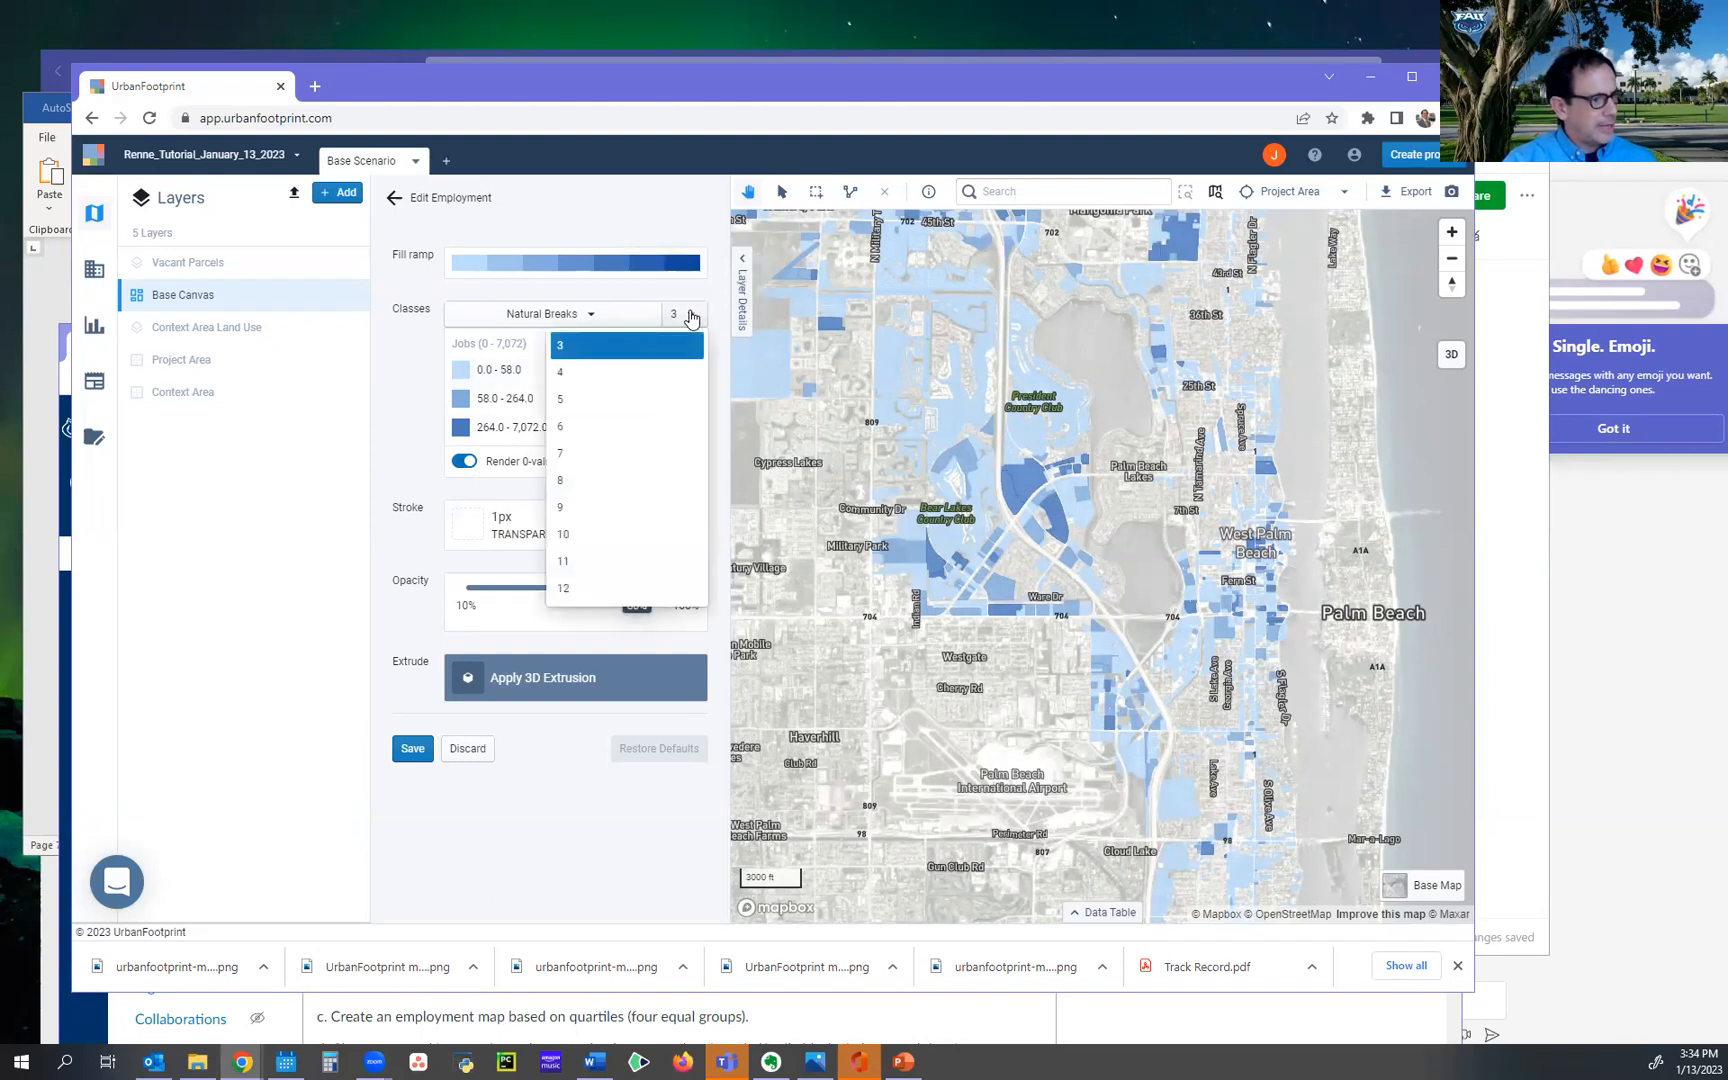
left_click(623, 380)
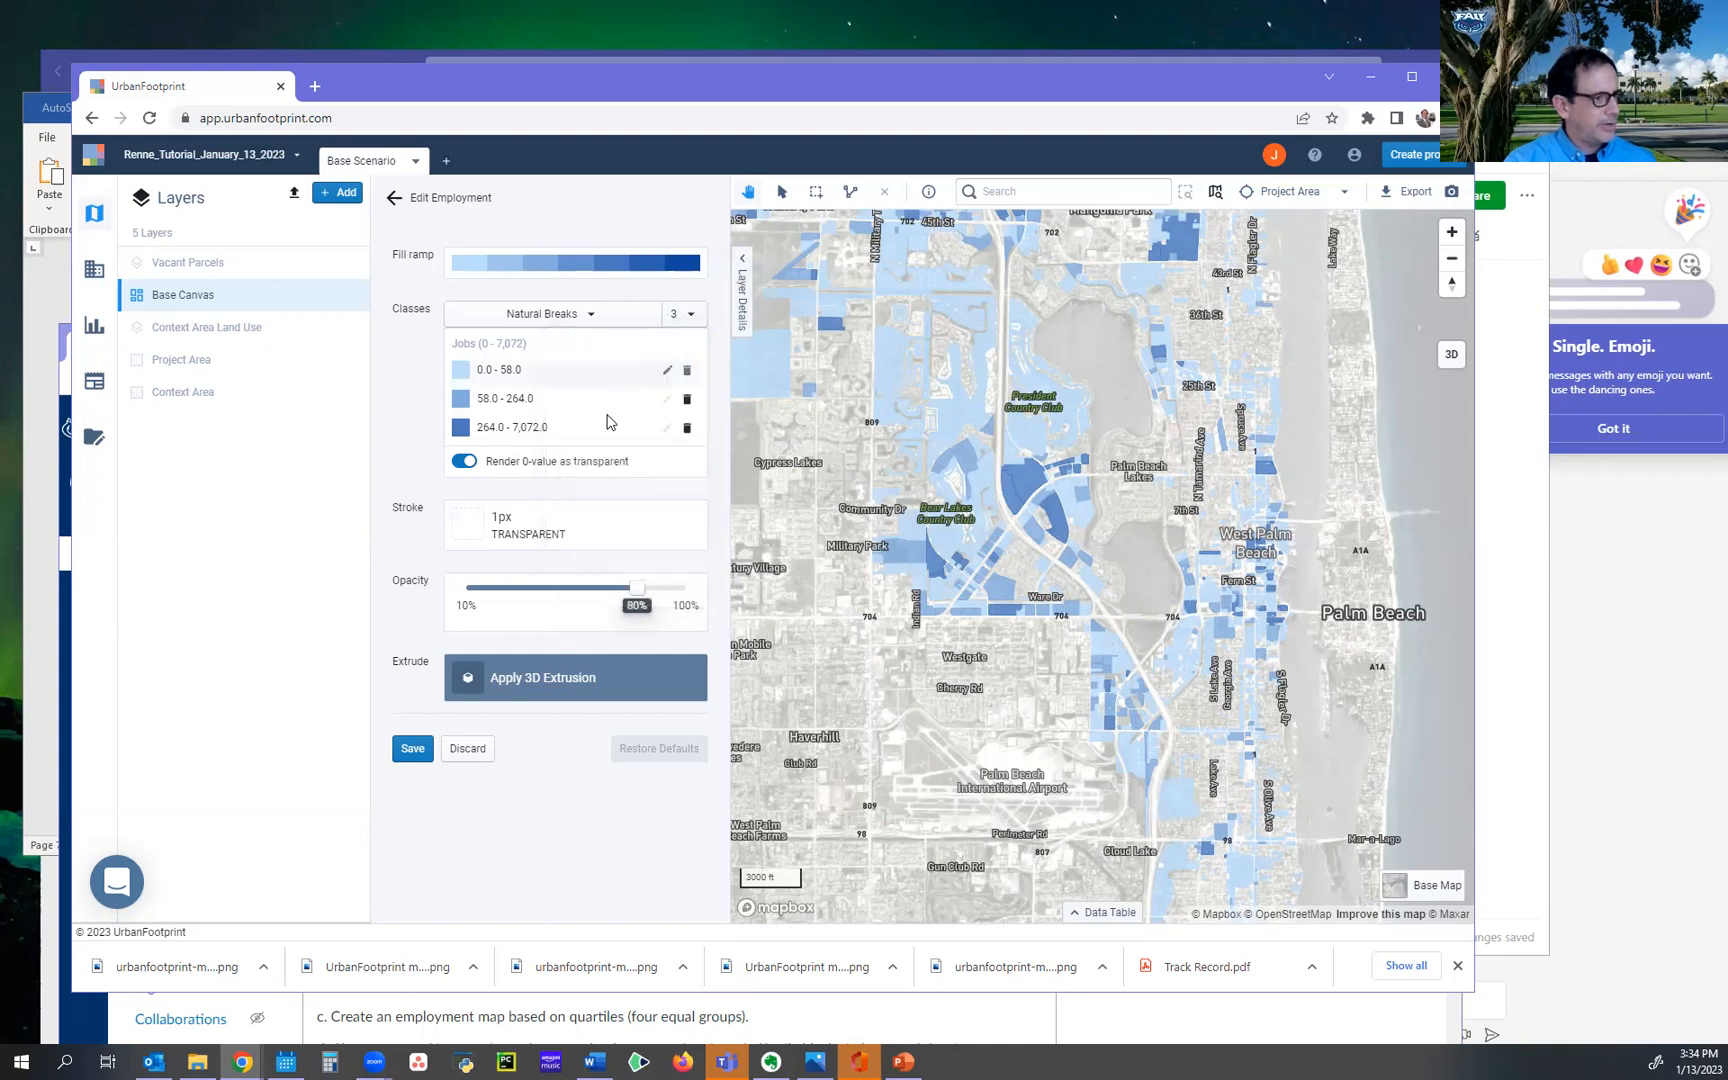
left_click(700, 318)
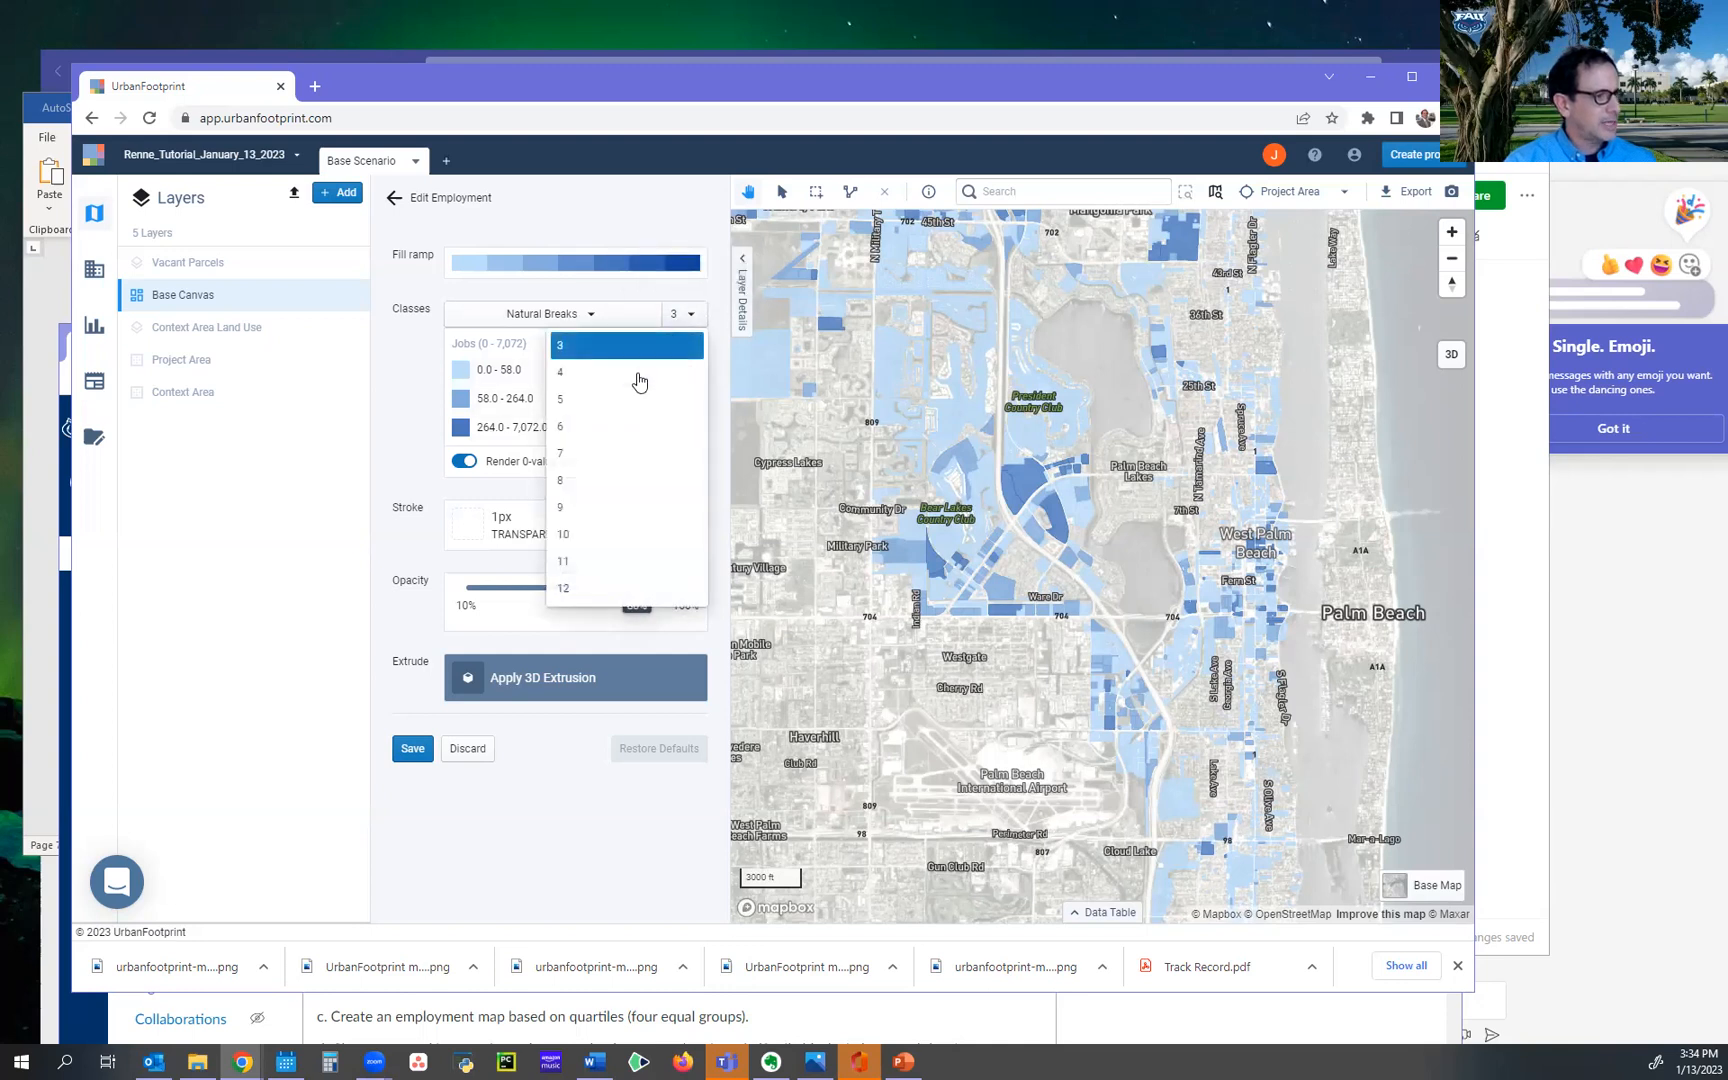
left_click(639, 380)
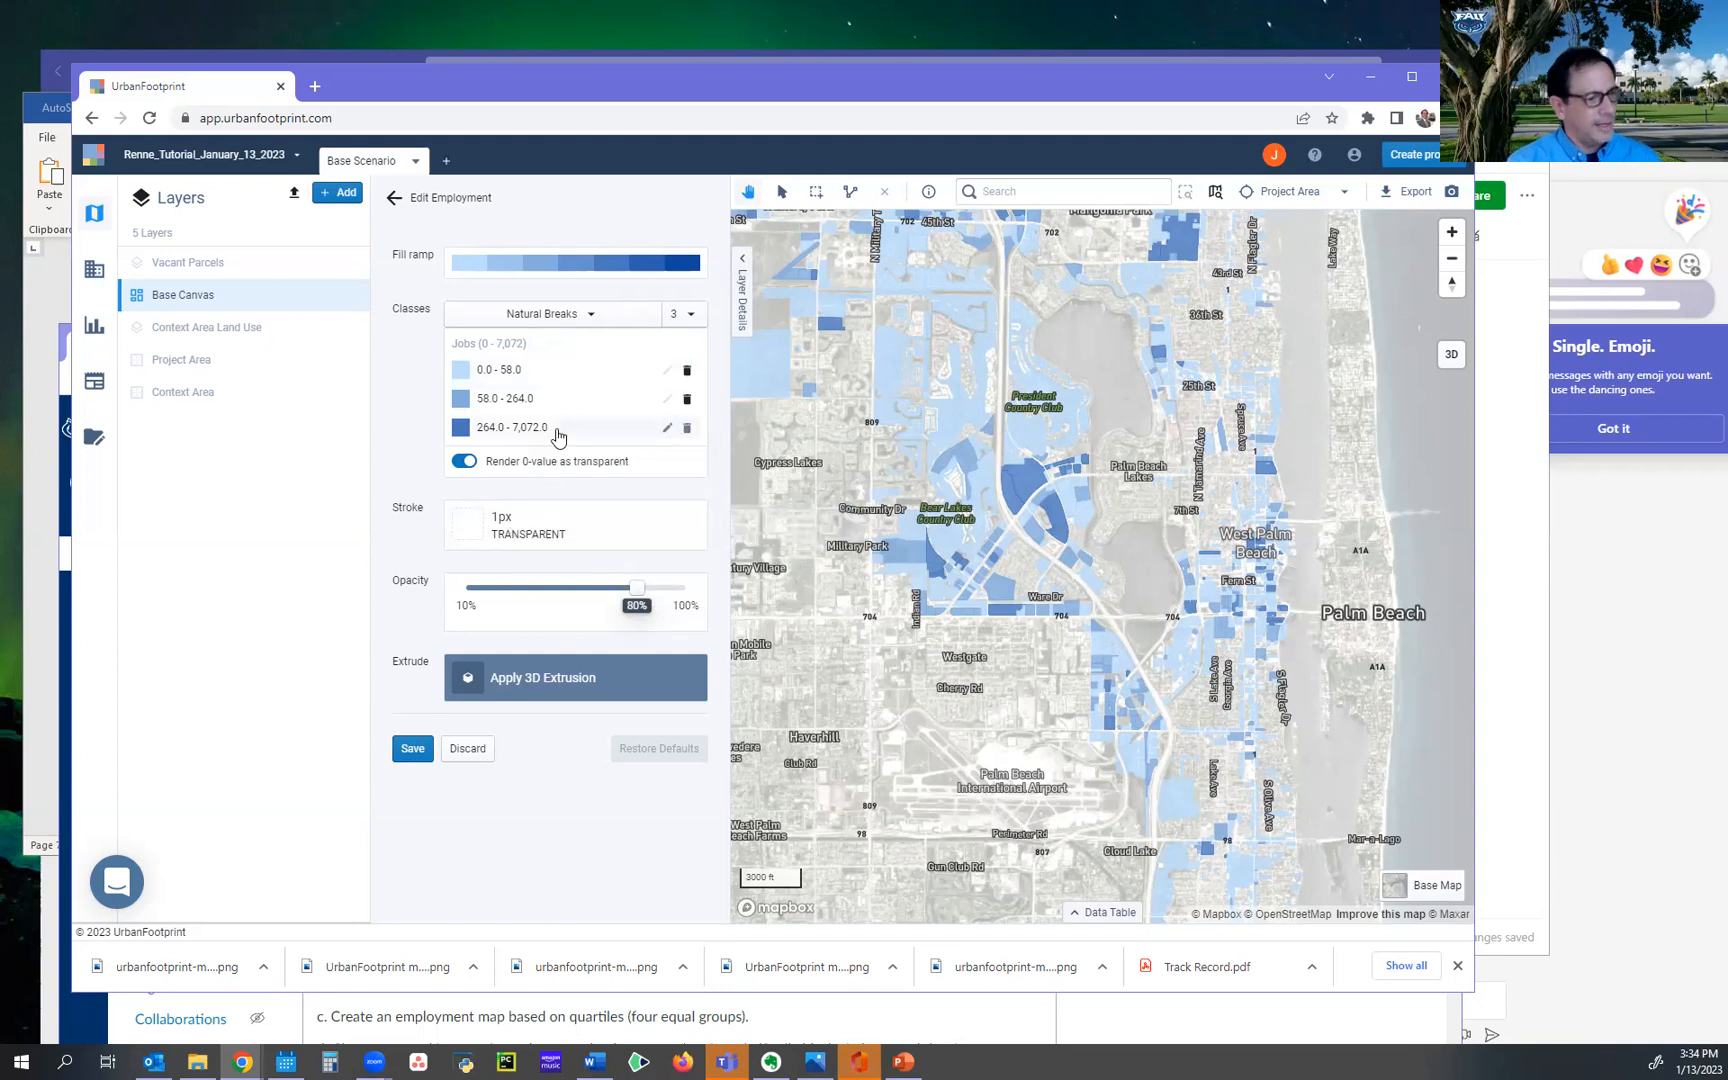
Try resetting the Employment classification to Default and reselecting 4 as the class count.
left_click(569, 316)
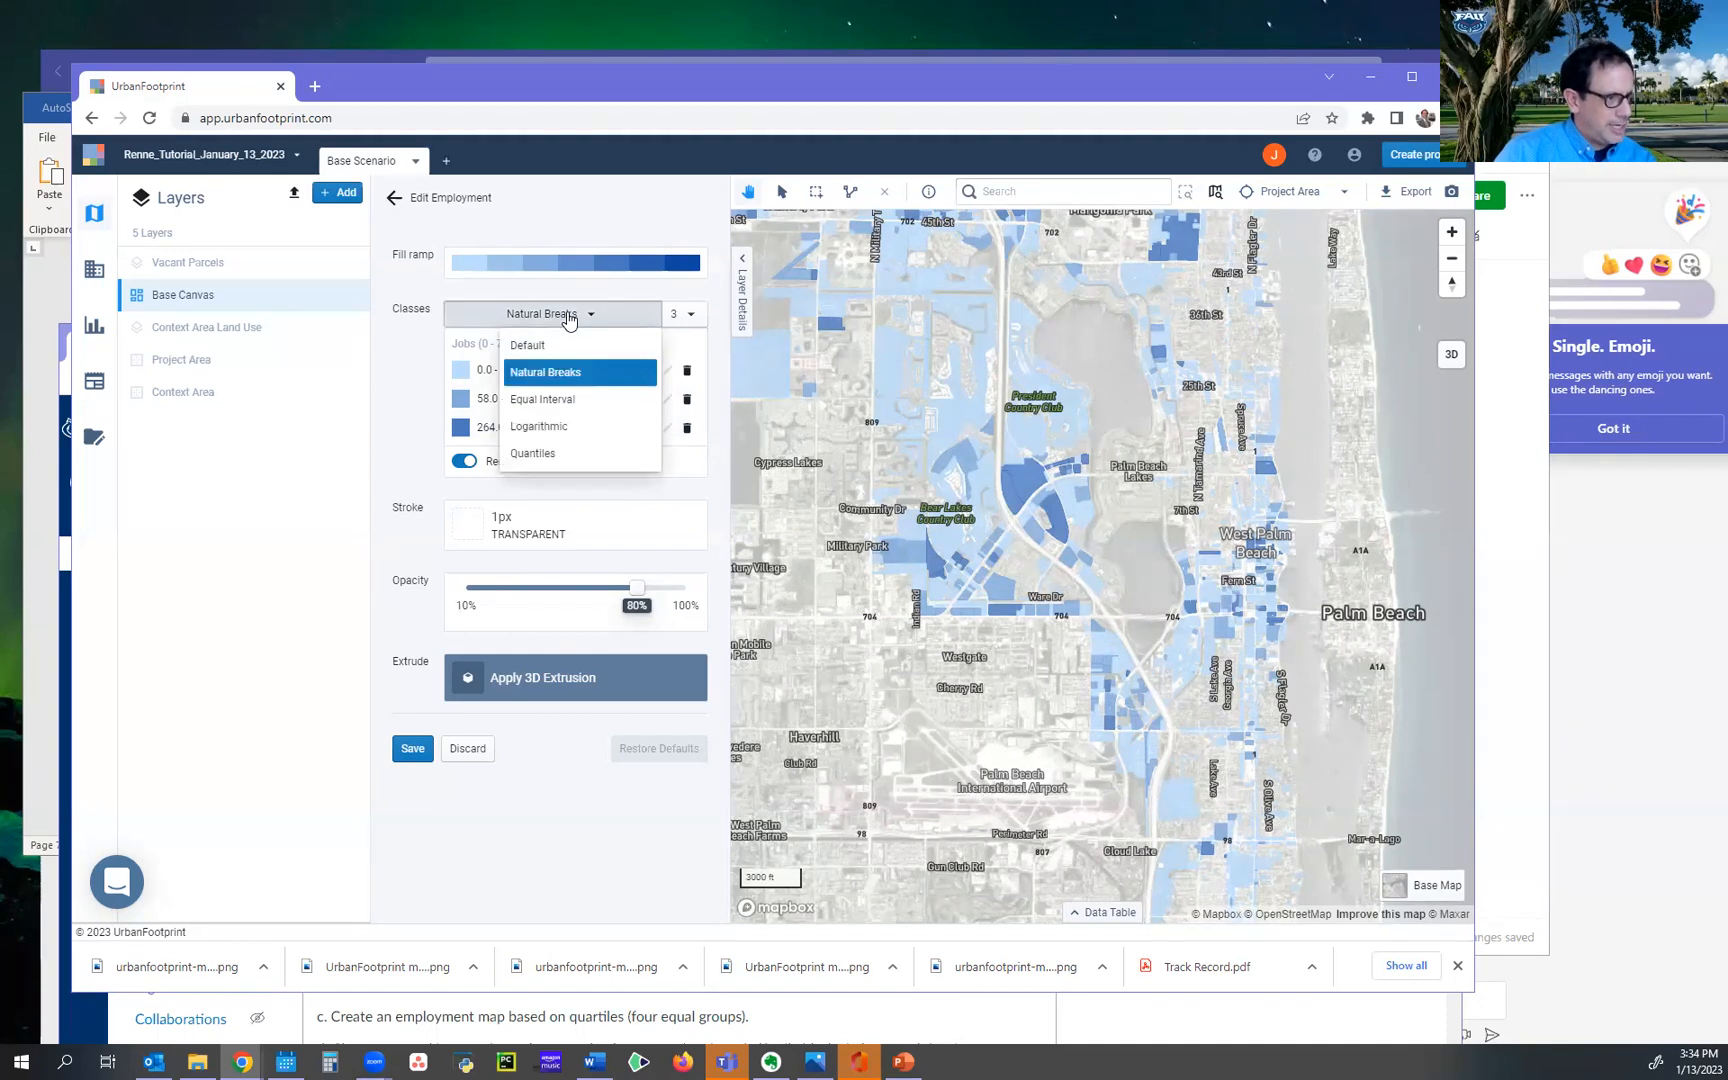
left_click(544, 347)
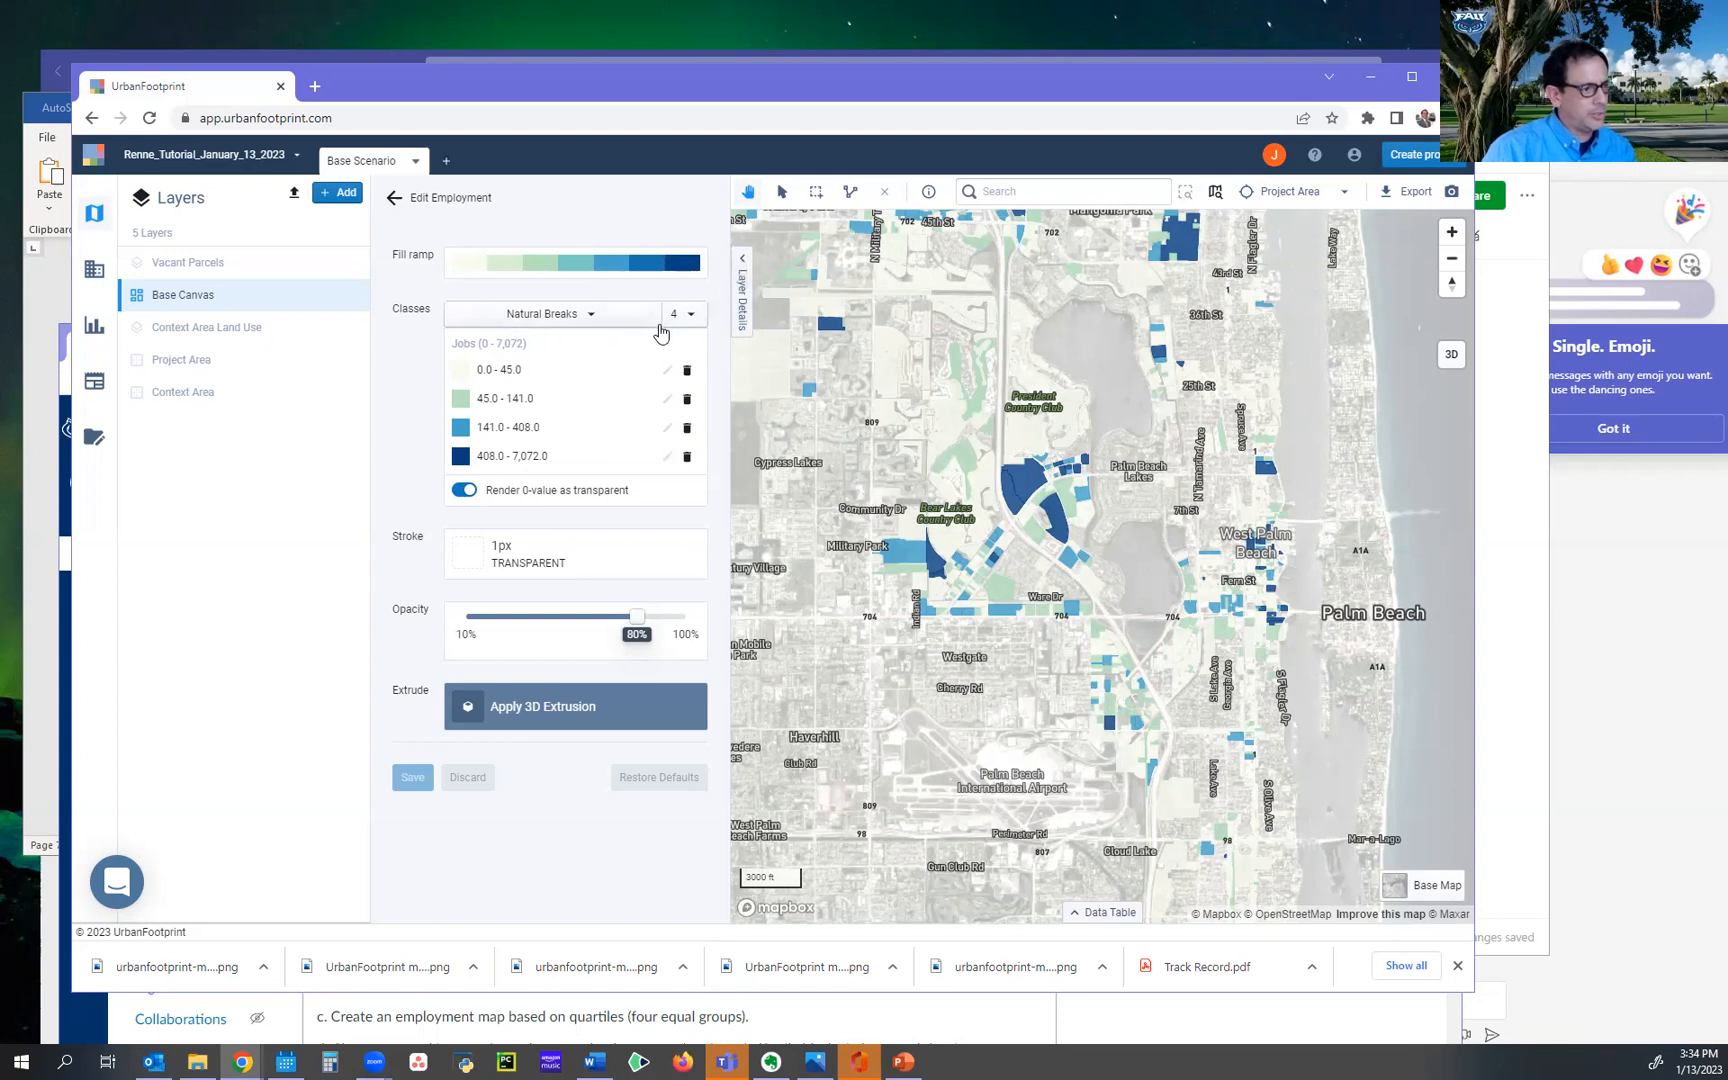
left_click(615, 315)
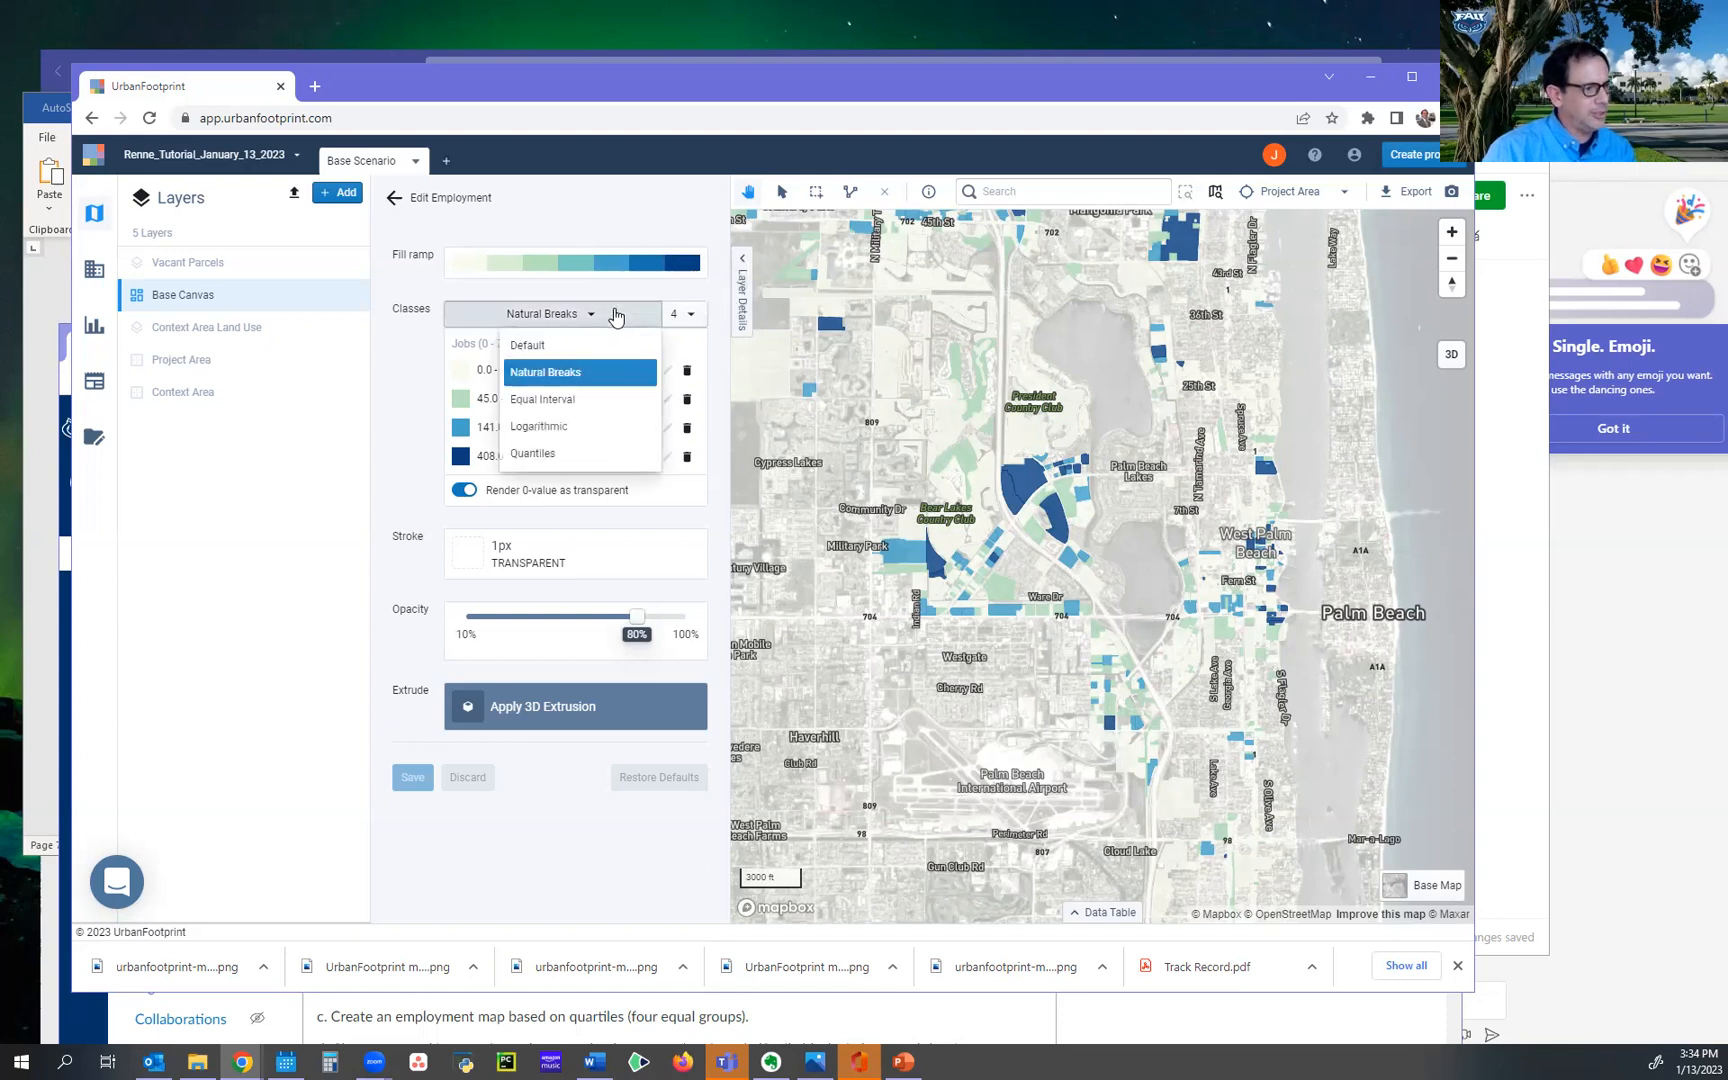
left_click(690, 315)
left_click(694, 316)
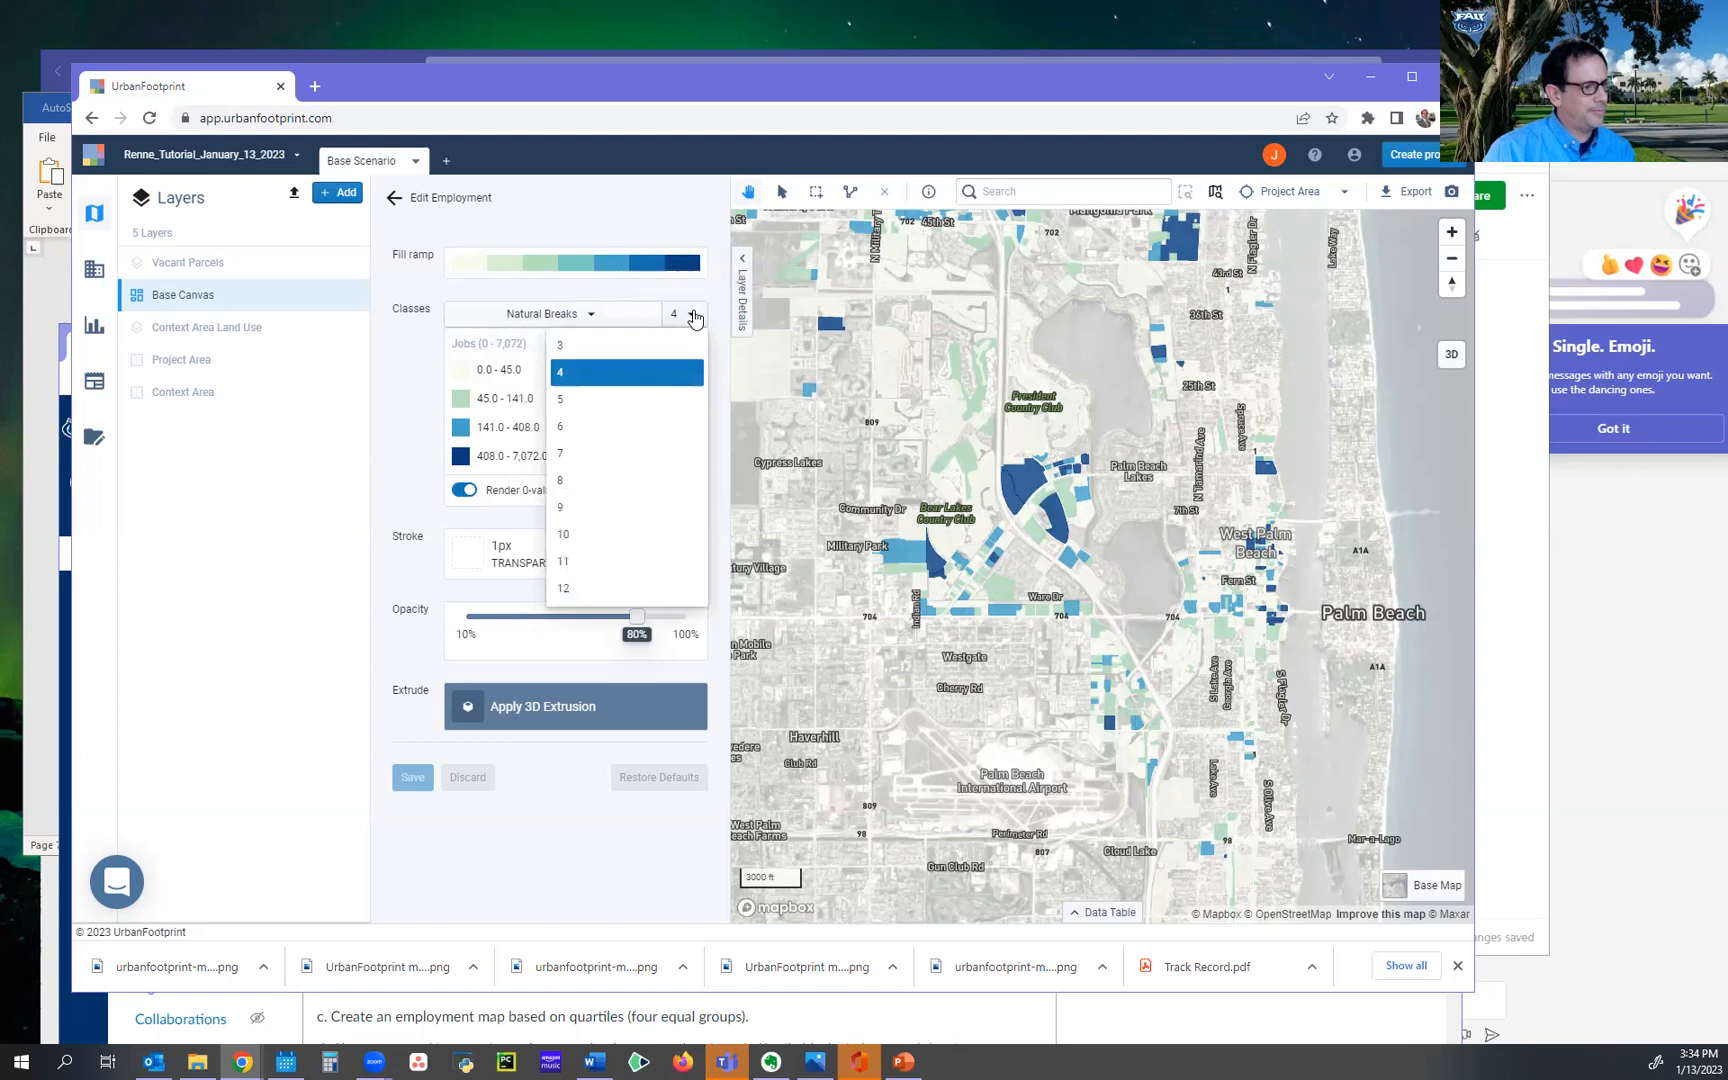
left_click(588, 372)
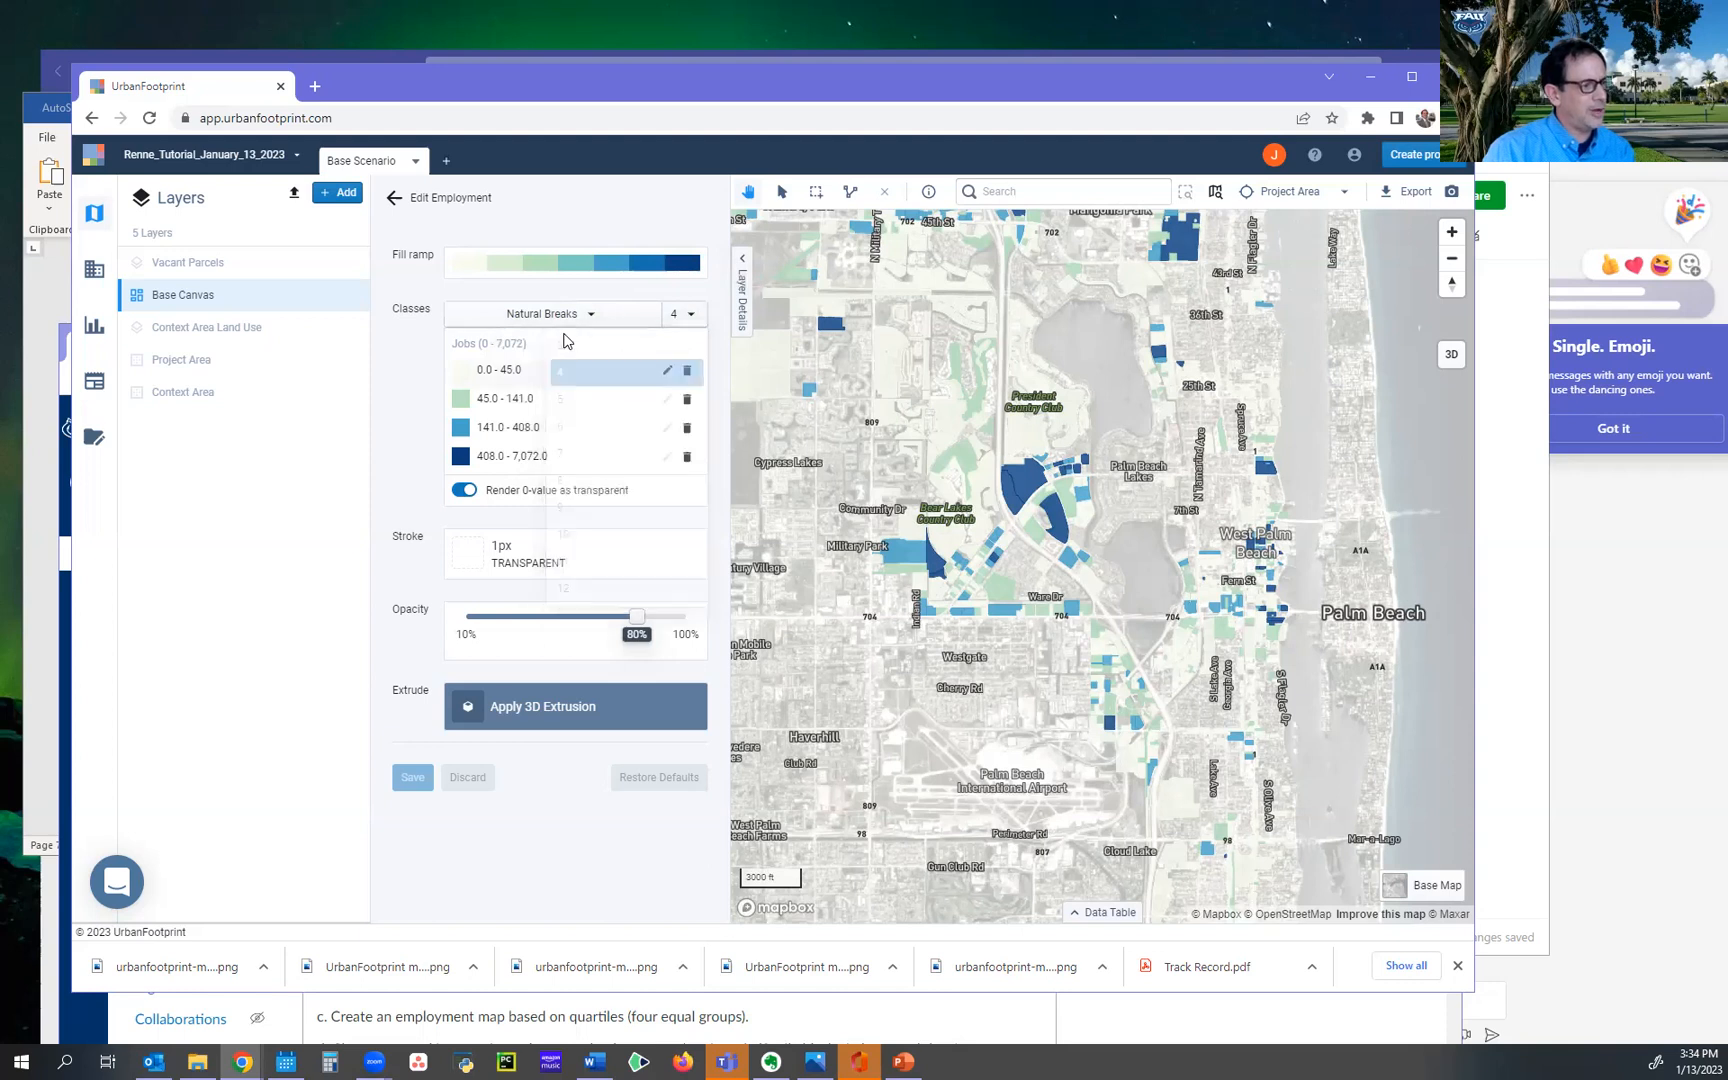
left_click(478, 266)
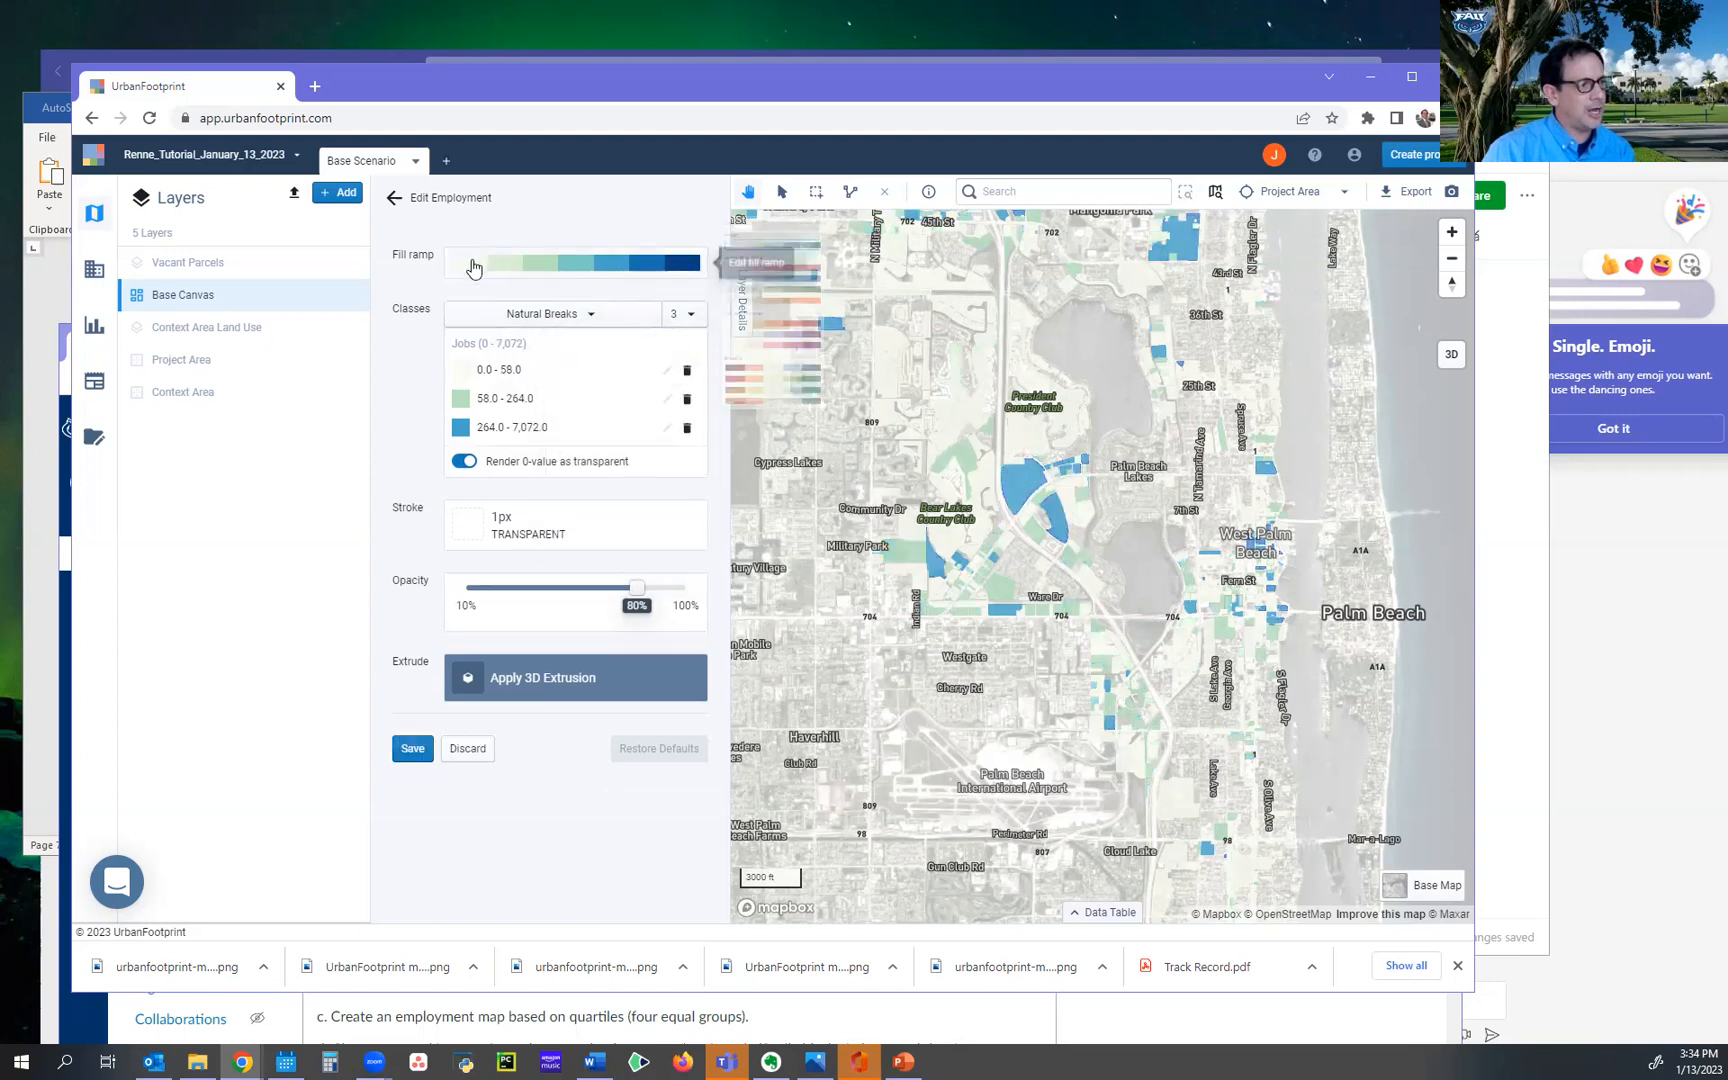
left_click(655, 318)
left_click(670, 315)
left_click(645, 378)
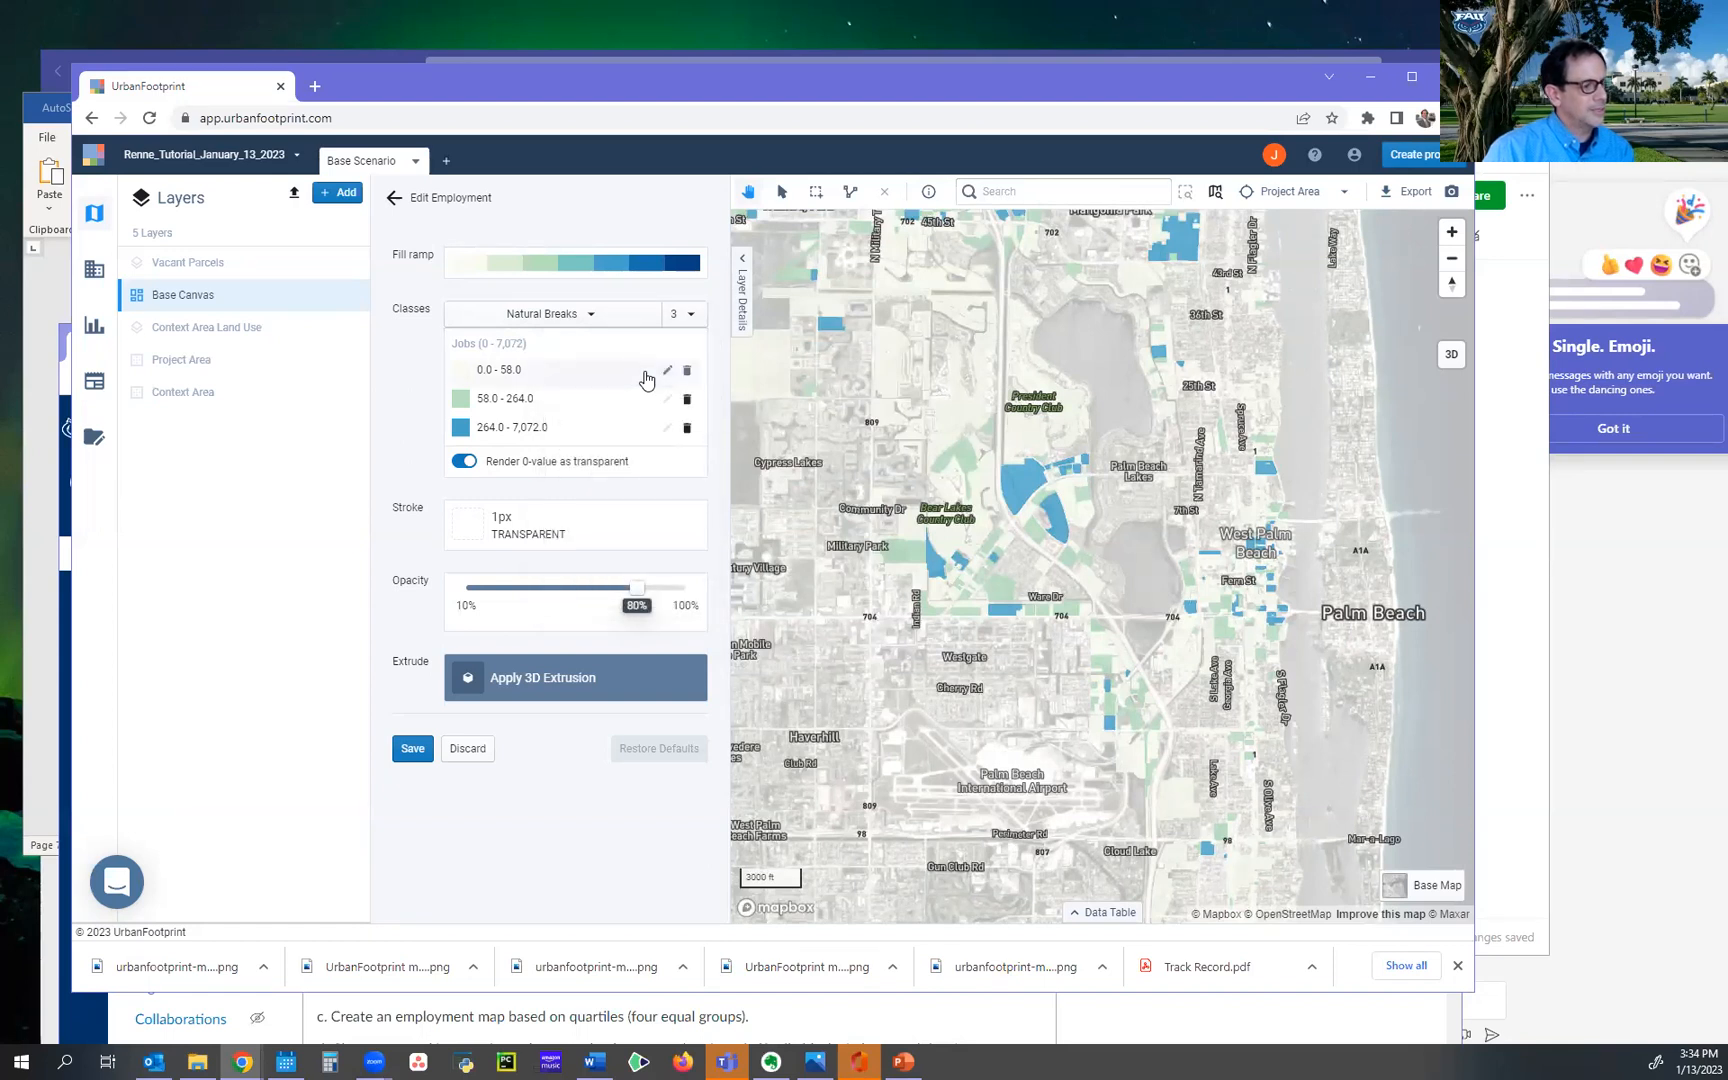
Restore the Default classification for Employment and apply the blue sequential single-hue fill ramp.
left_click(593, 316)
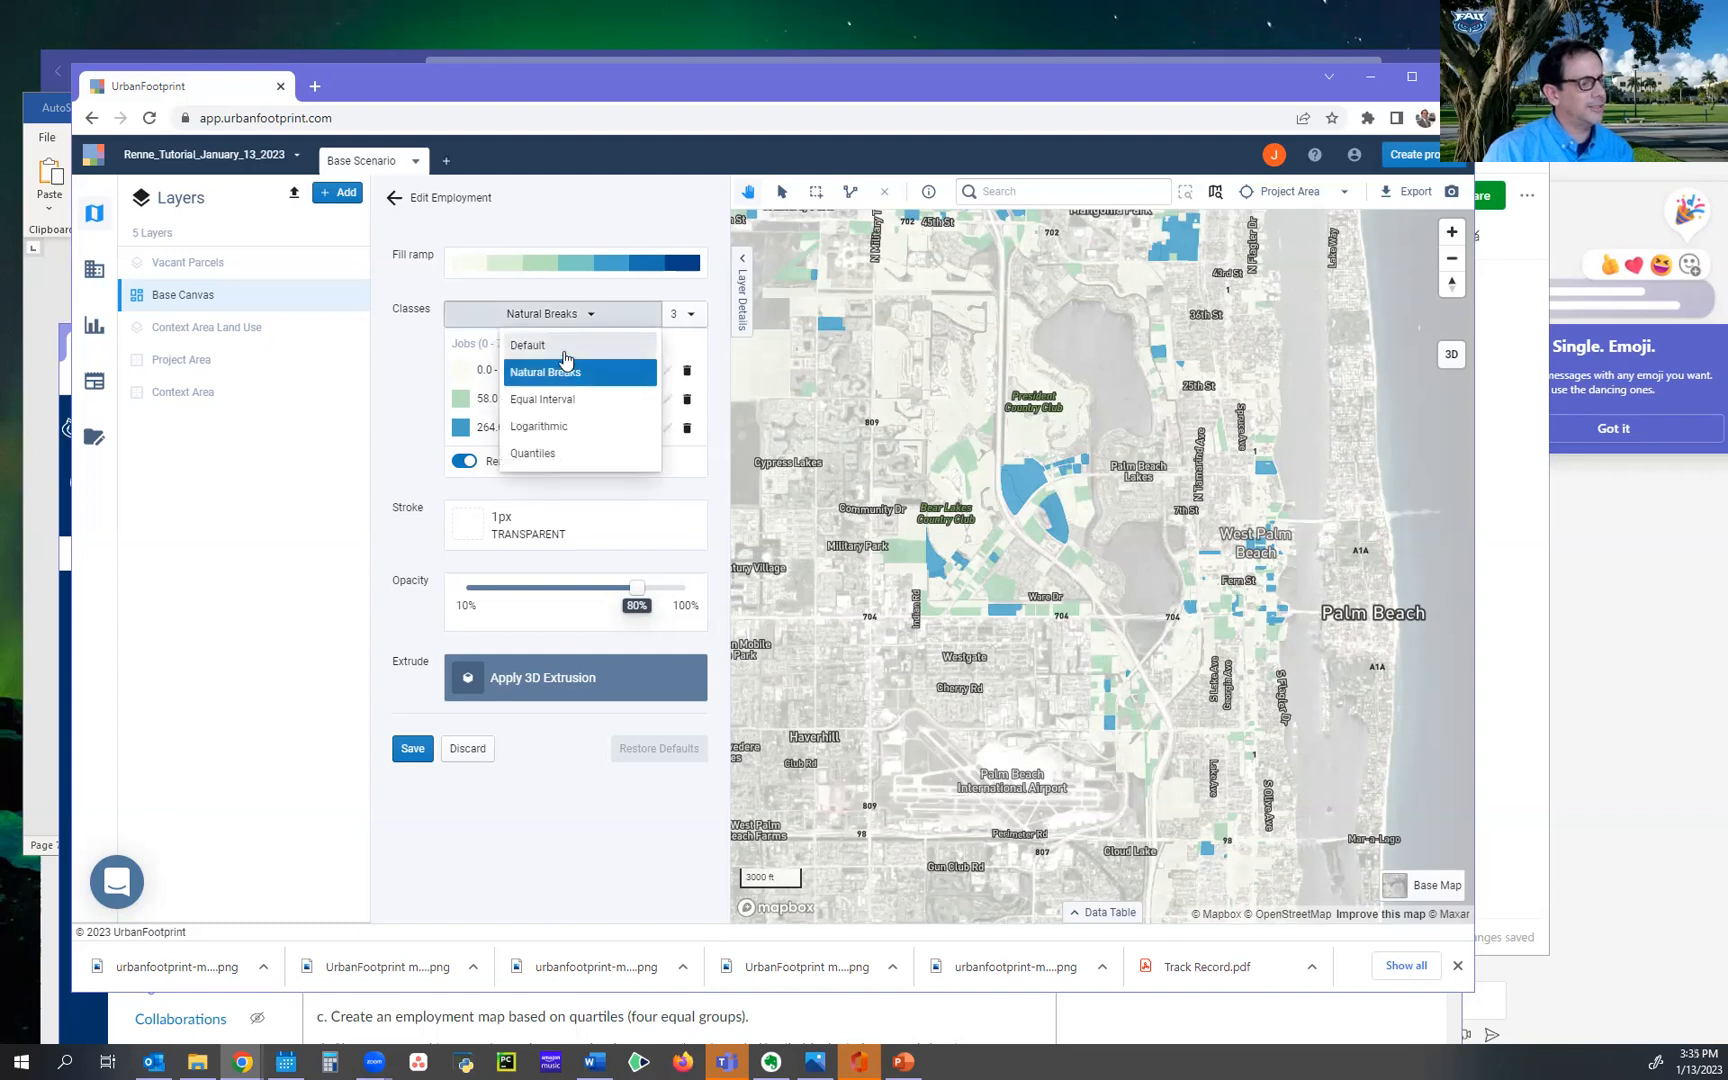
left_click(564, 350)
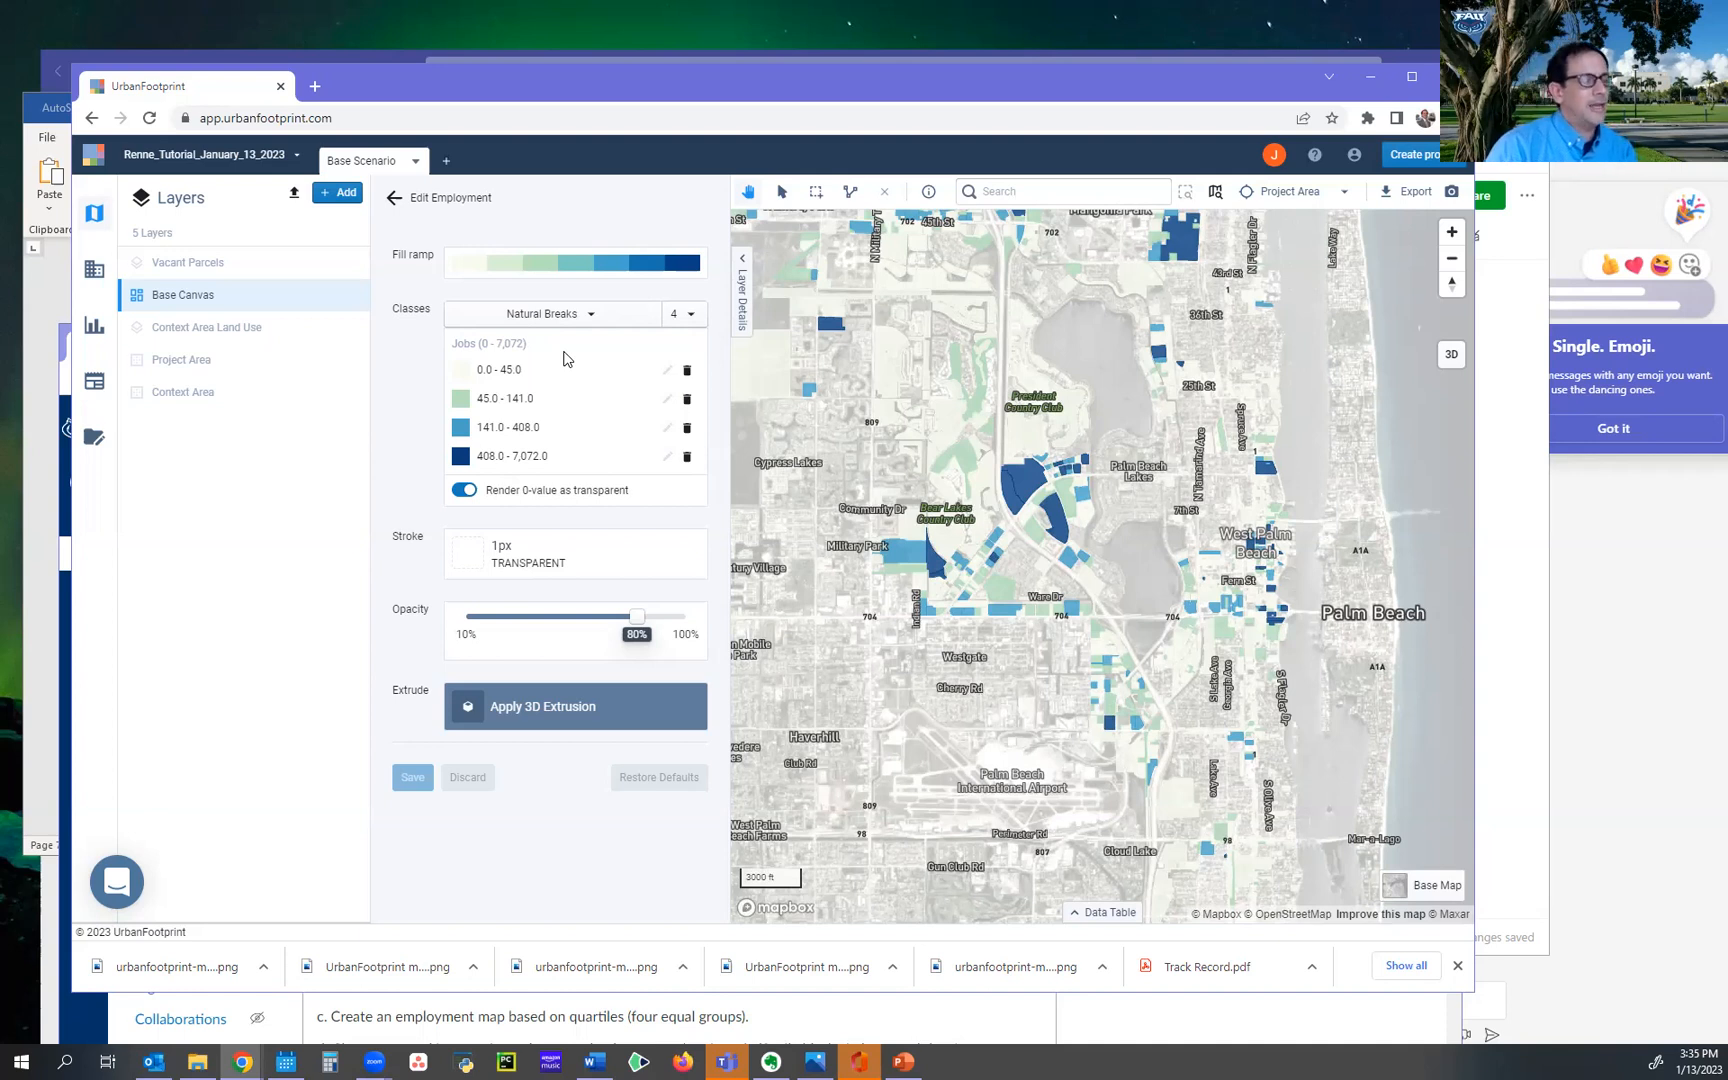
left_click(511, 265)
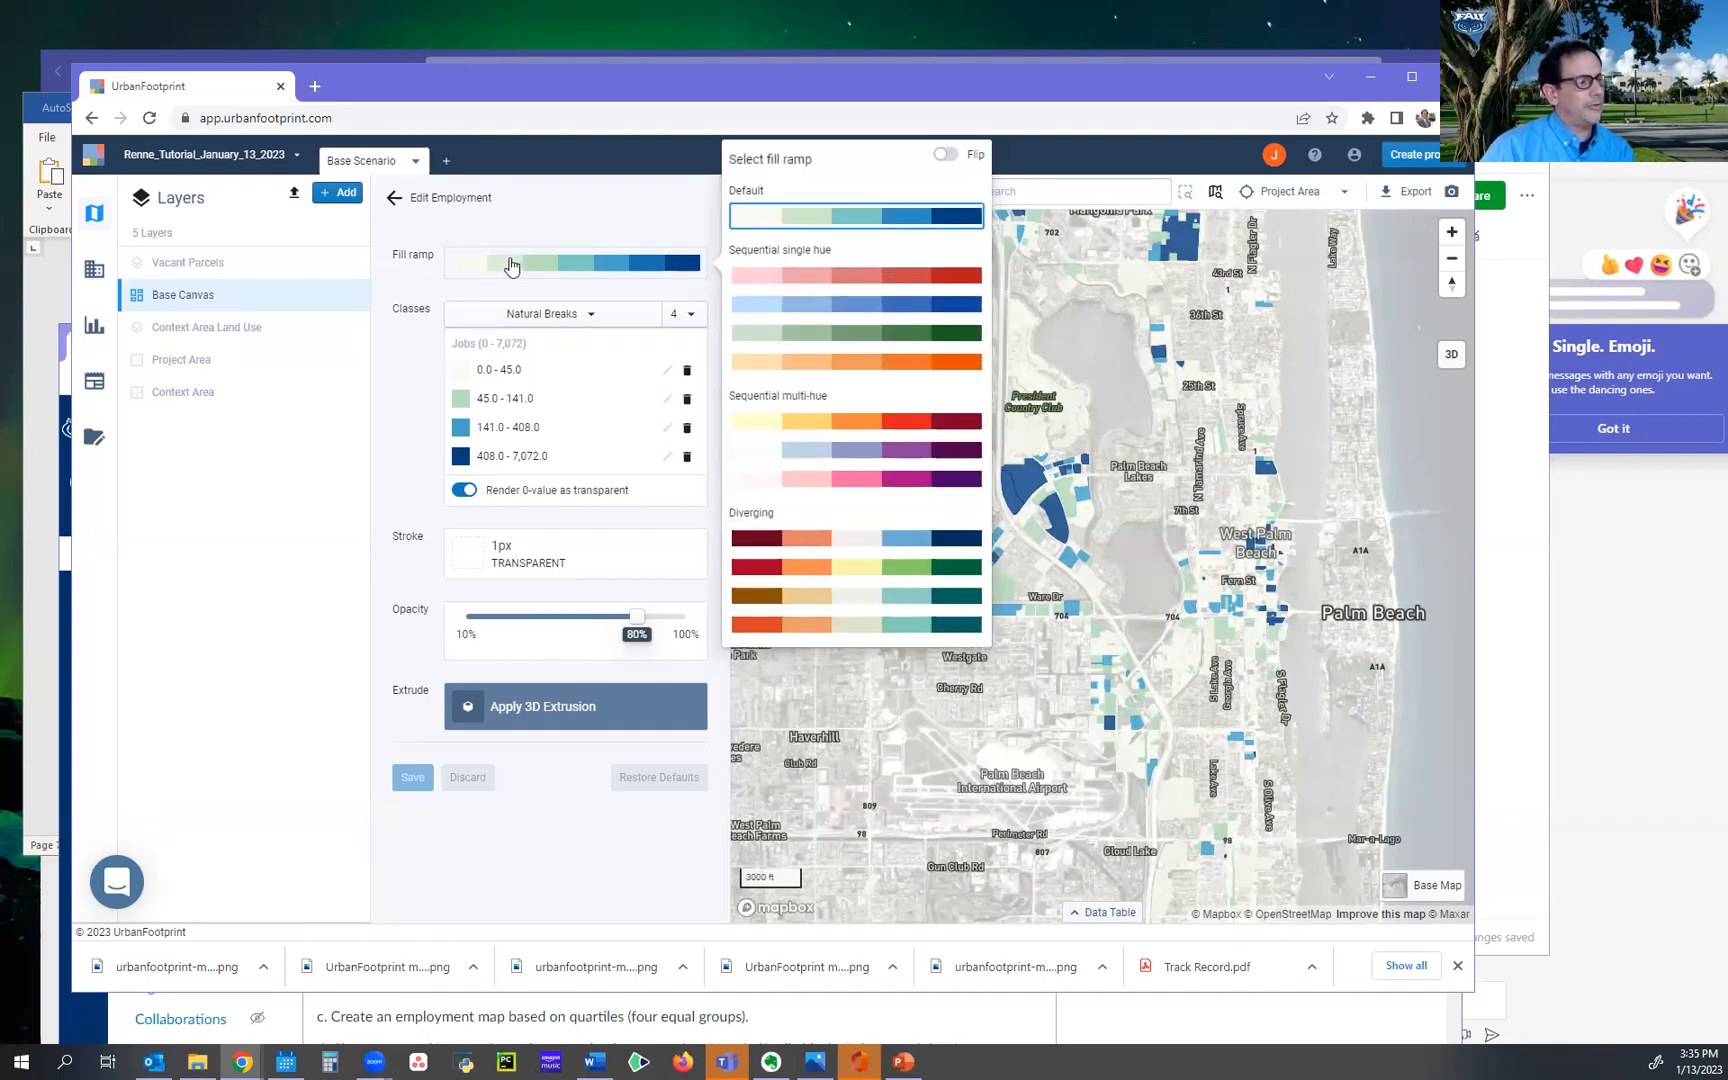
left_click(754, 310)
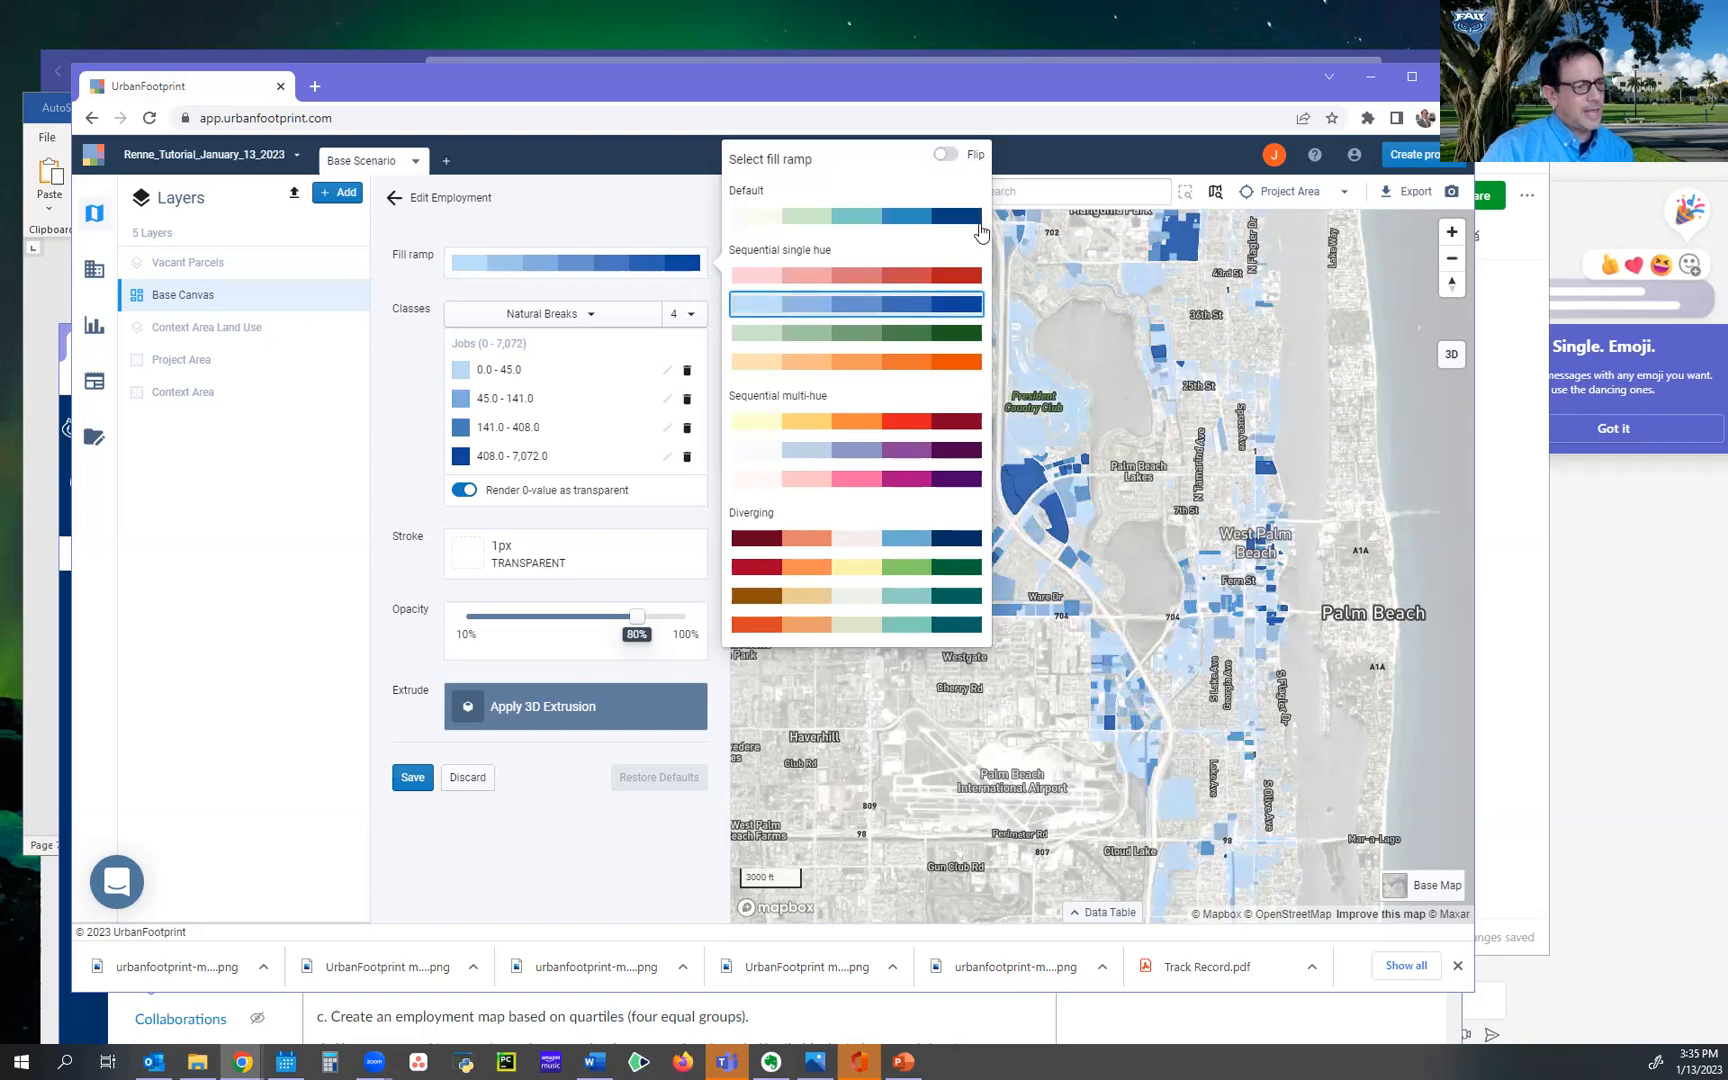
left_click(540, 862)
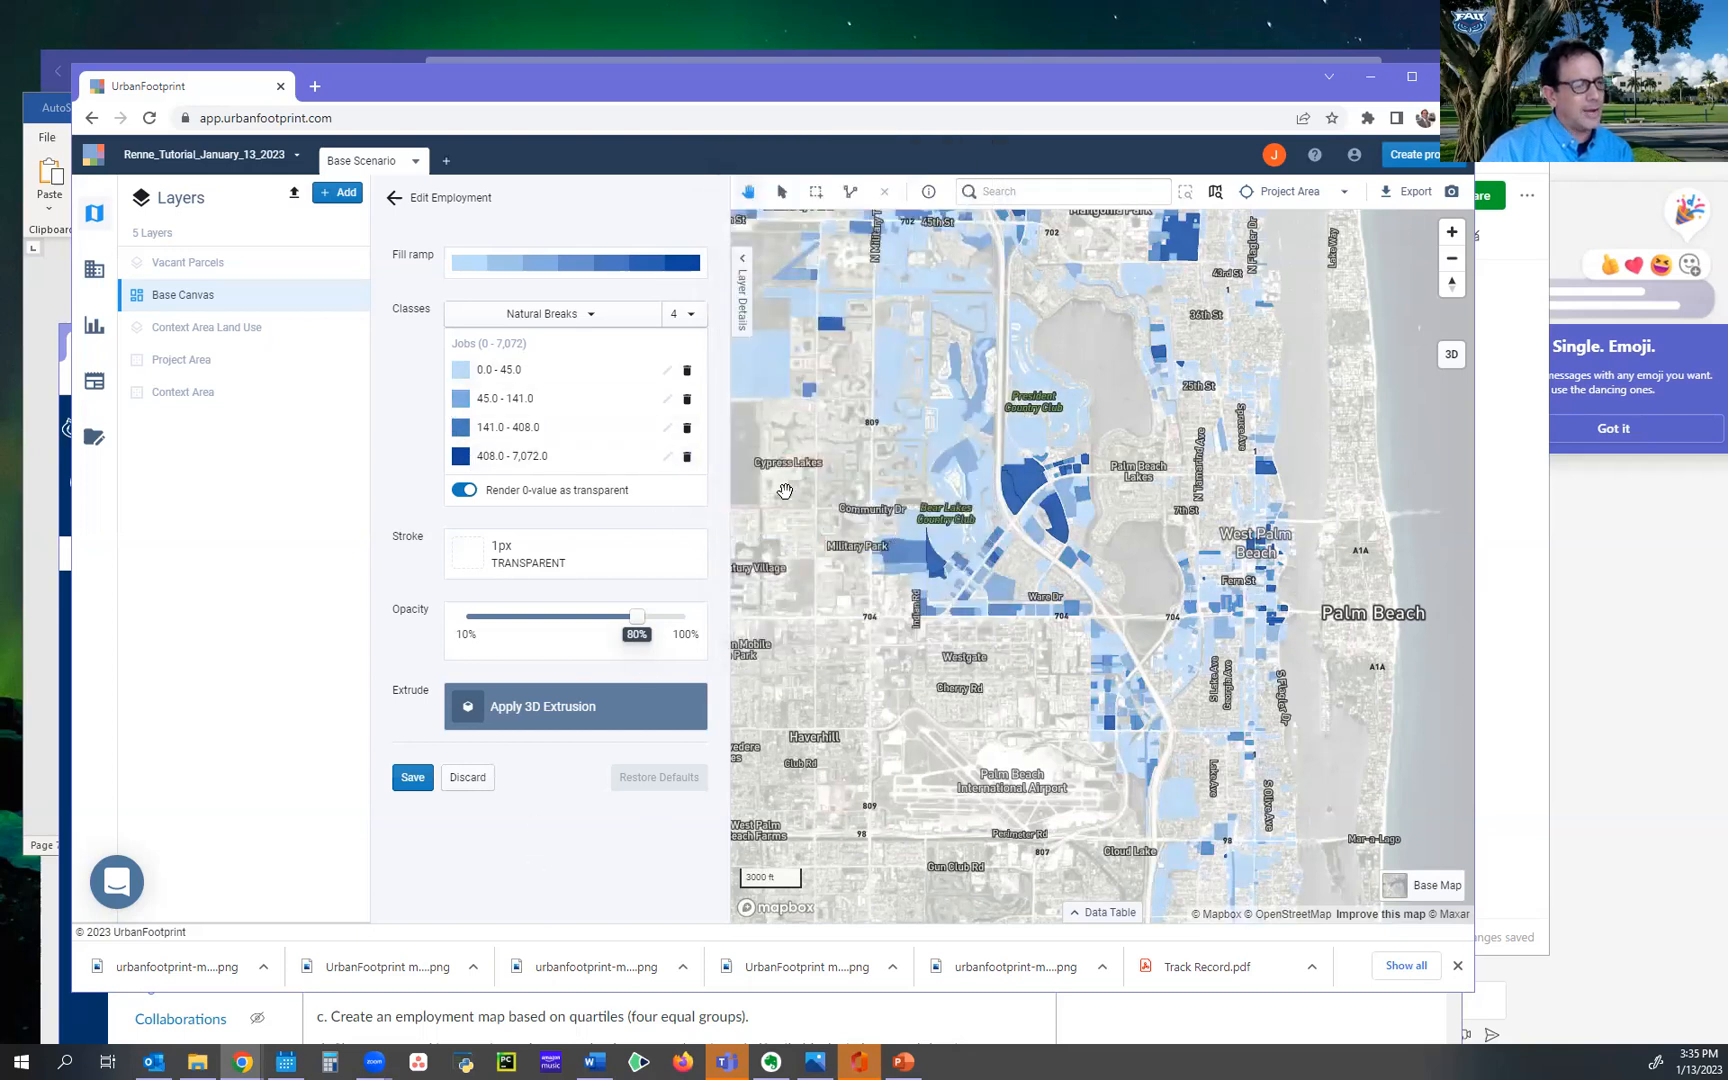
Color the lowest Employment class, 0.0 - 45.0 jobs, light gray #CCCCCC.
left_click(460, 372)
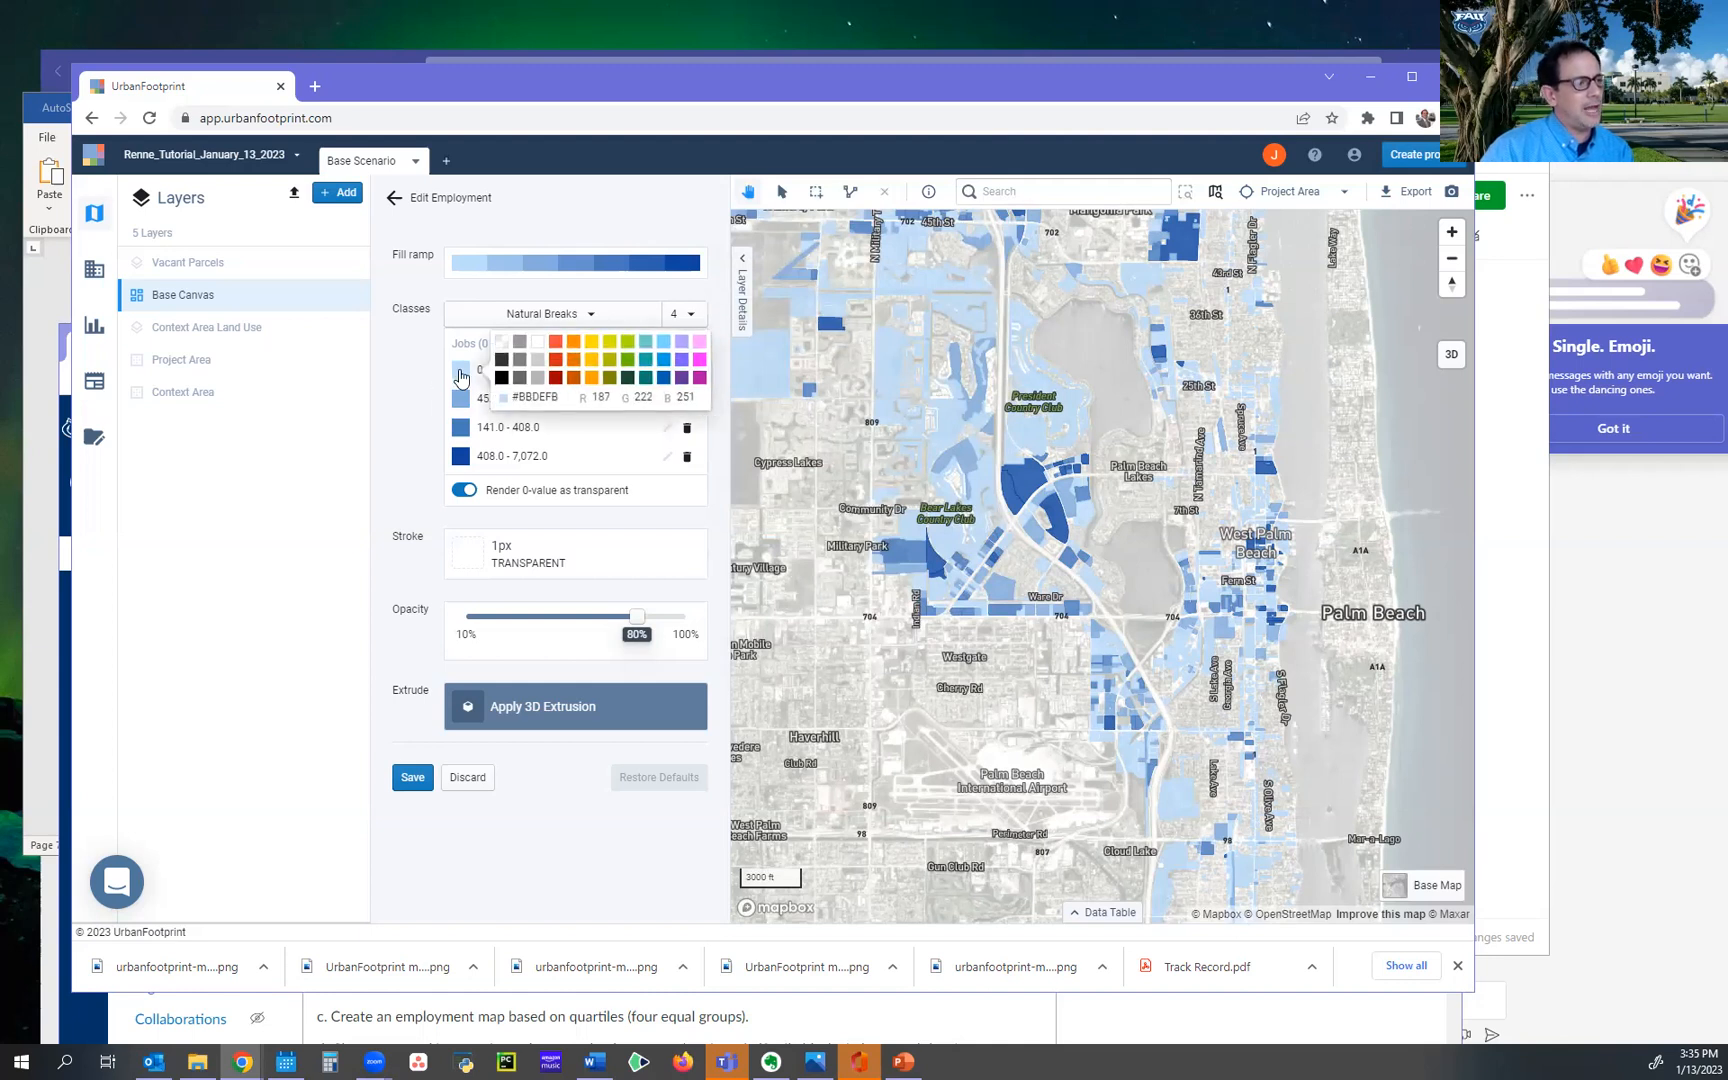
left_click(537, 361)
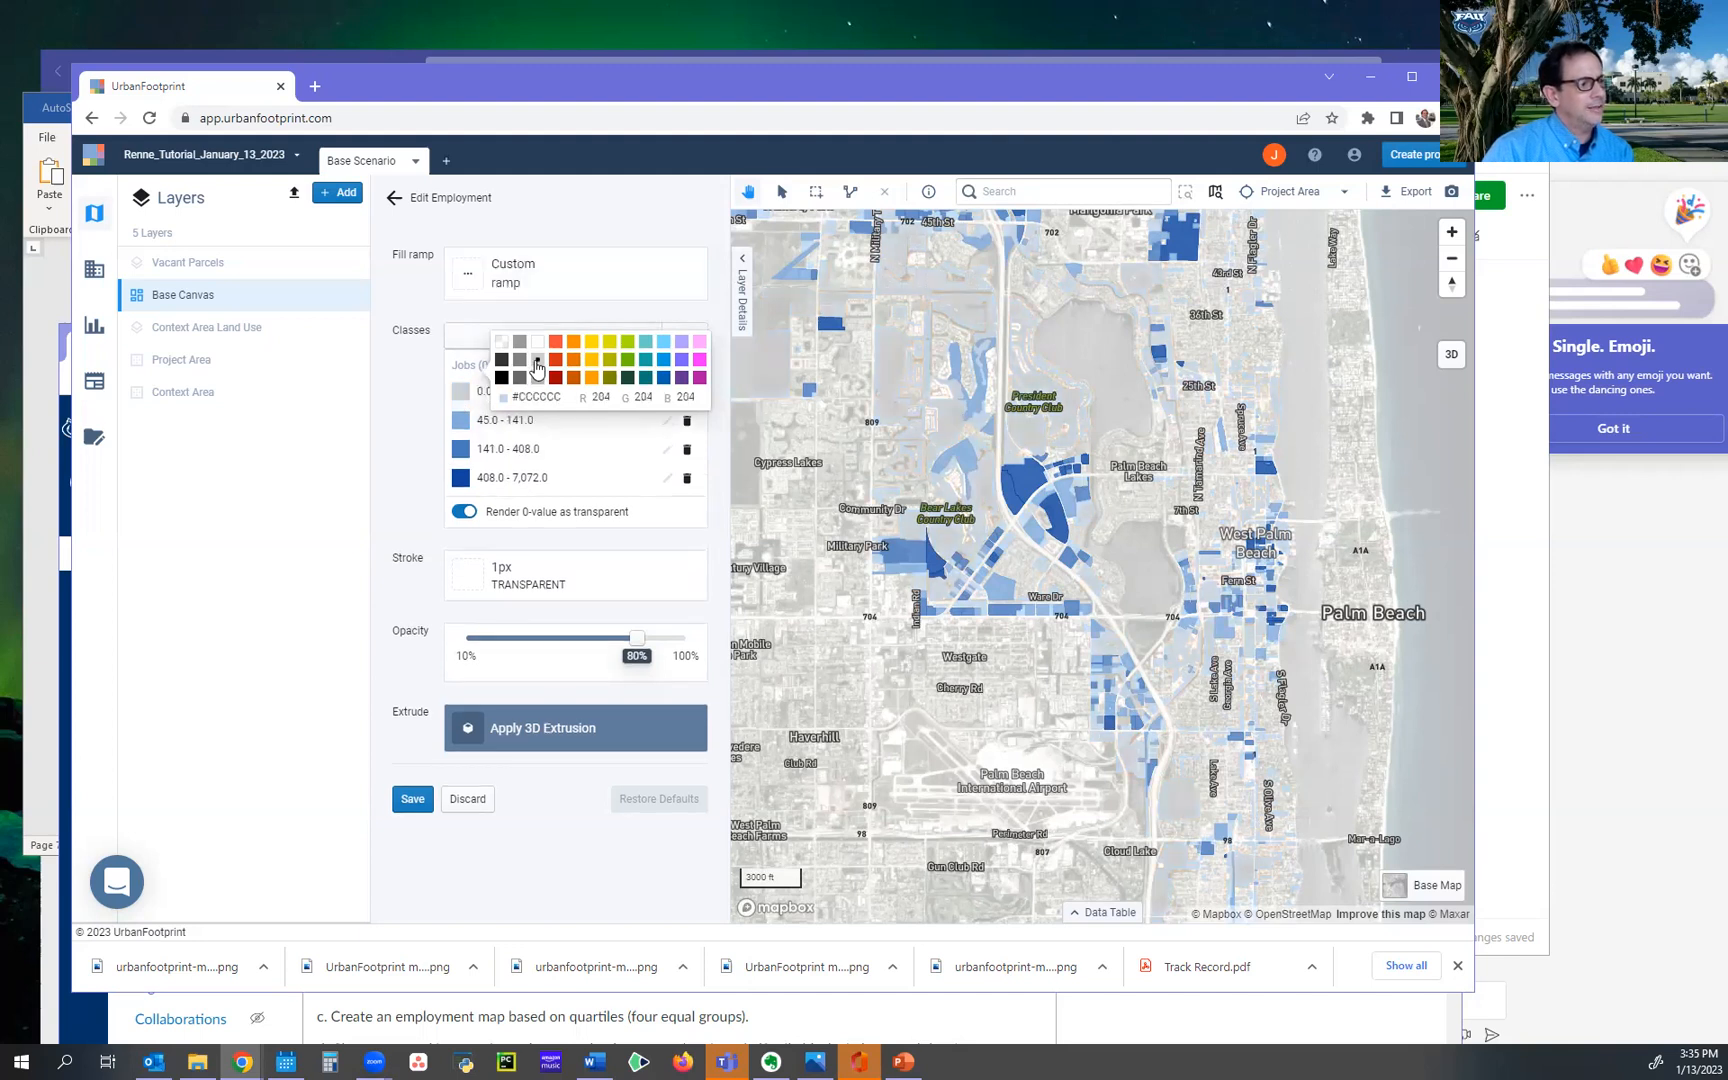
left_click(459, 431)
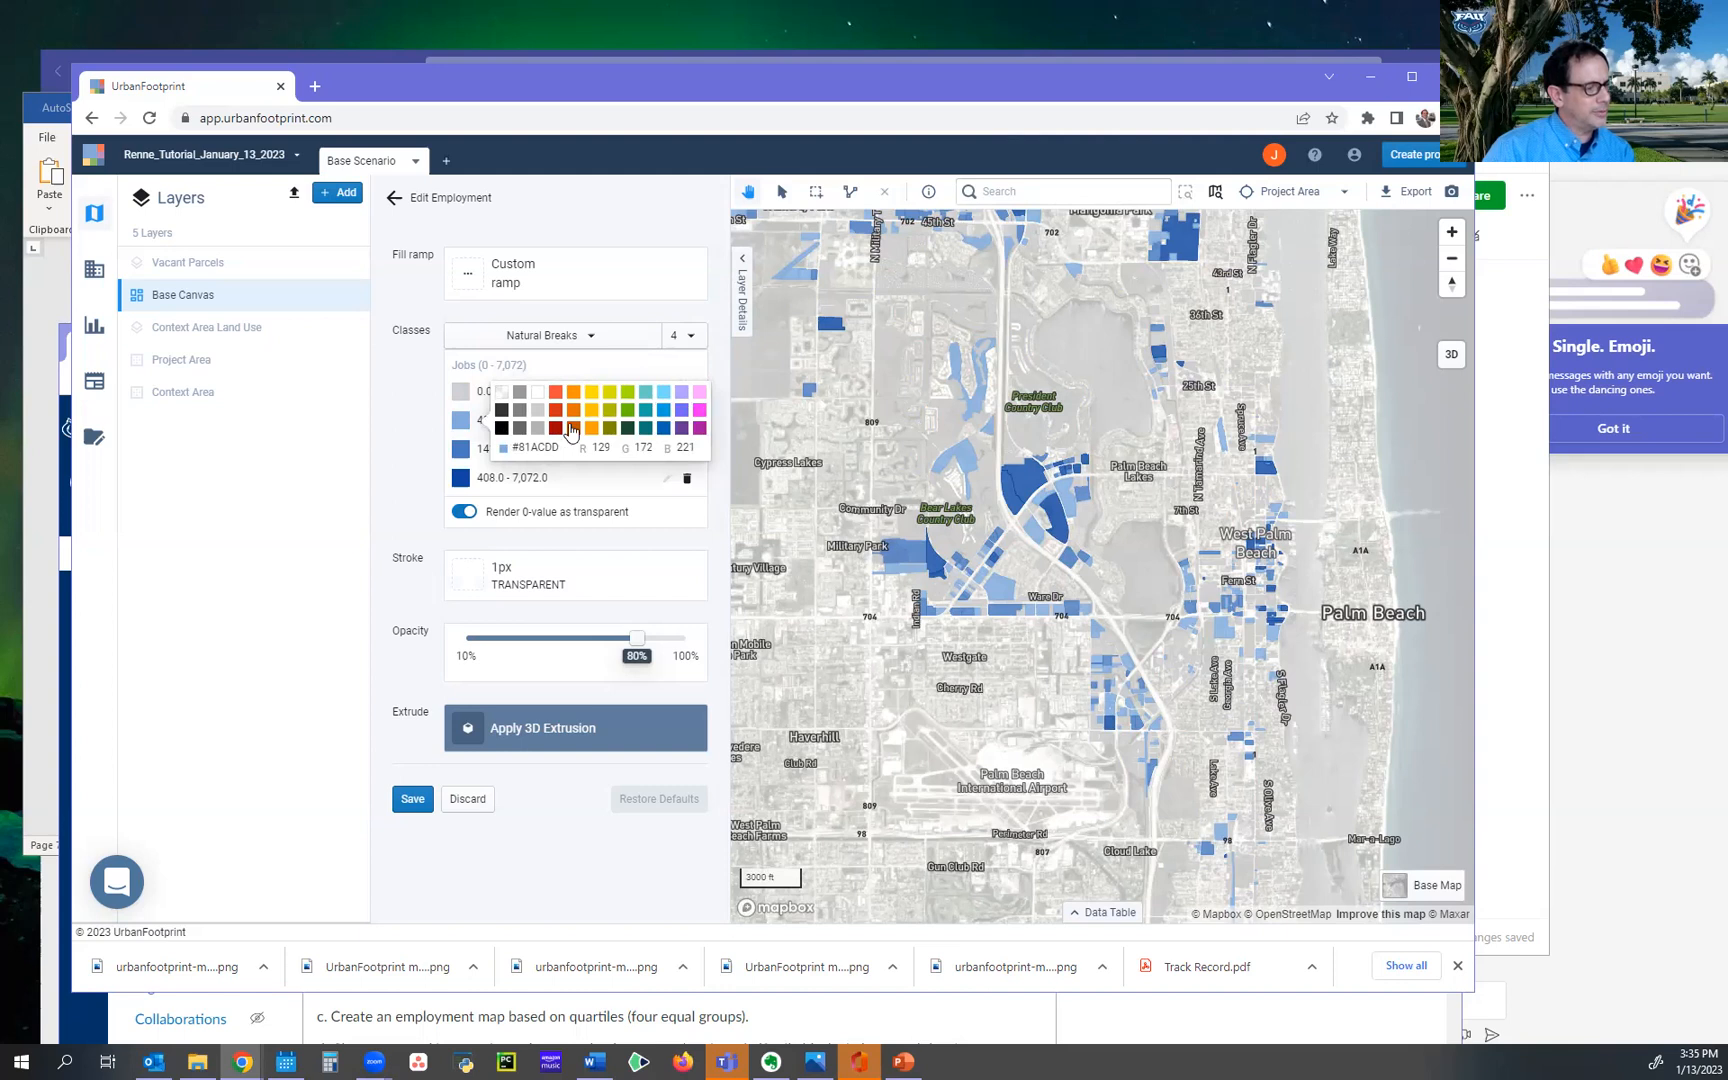
Try green #68BC00 for the 141.0 - 408.0 jobs class and purple #653294 for the 408.0 - 7,072.0 class.
left_click(460, 450)
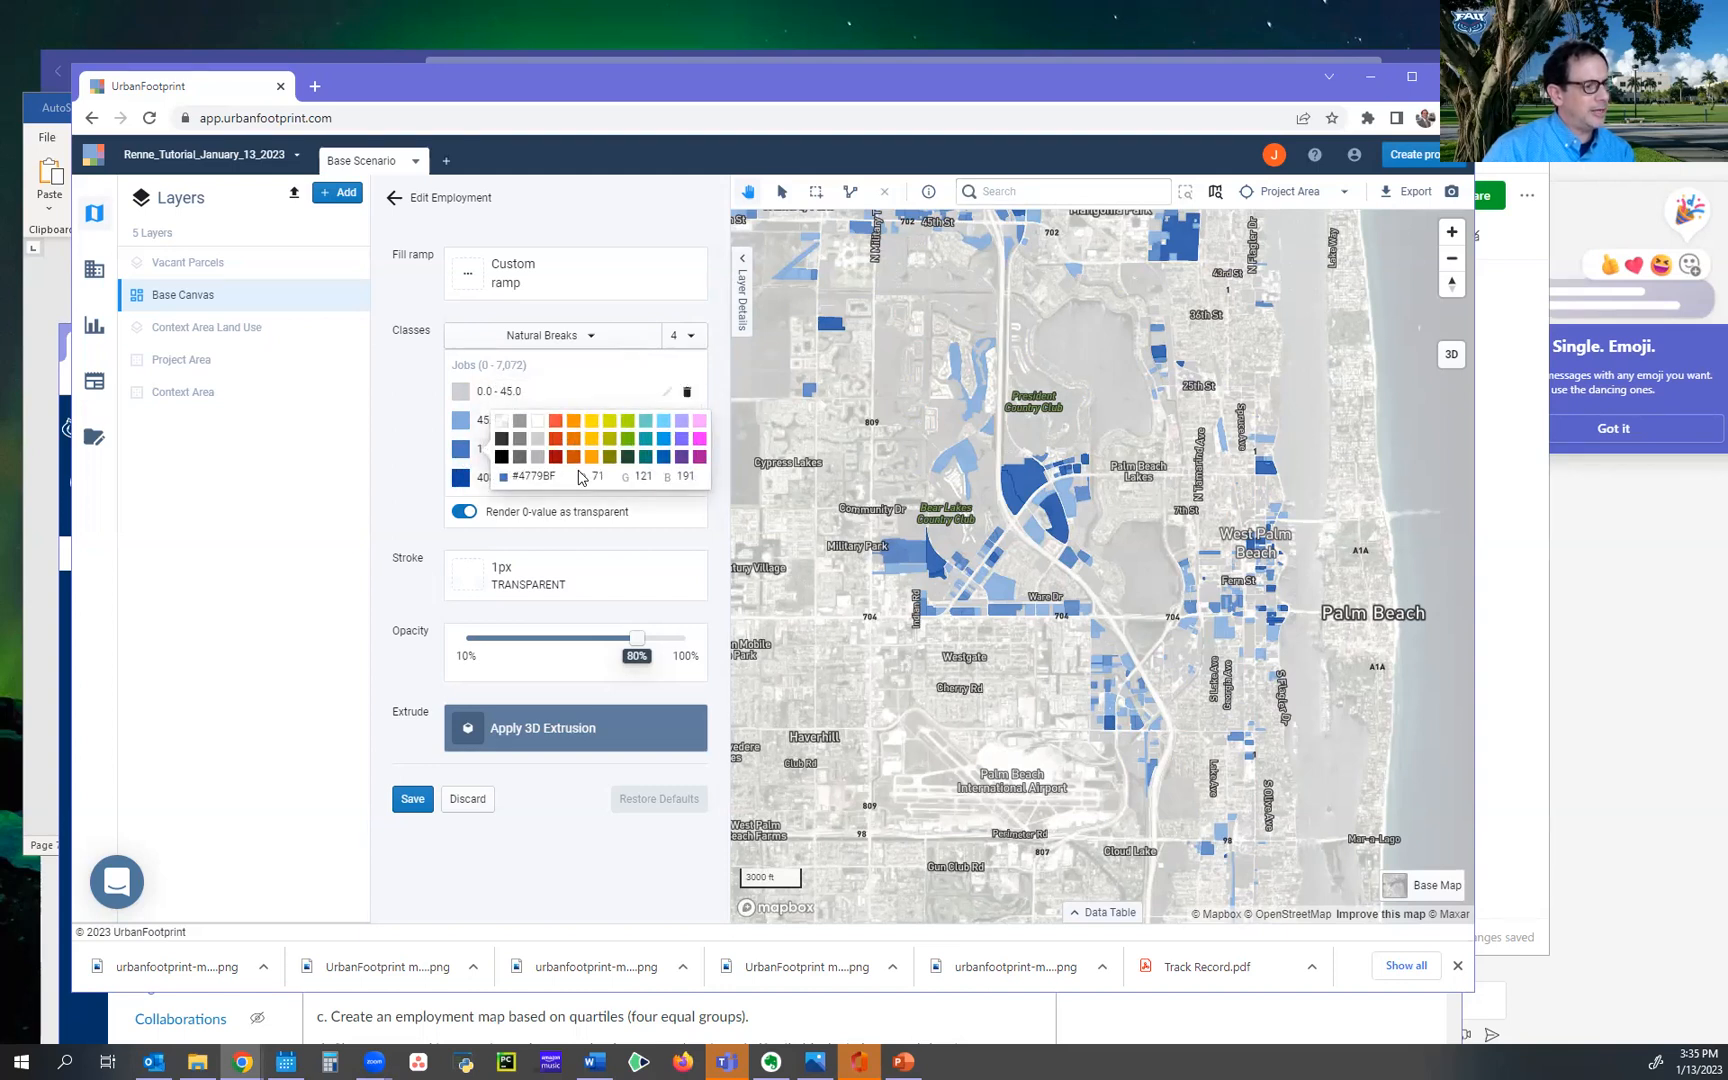
left_click(628, 458)
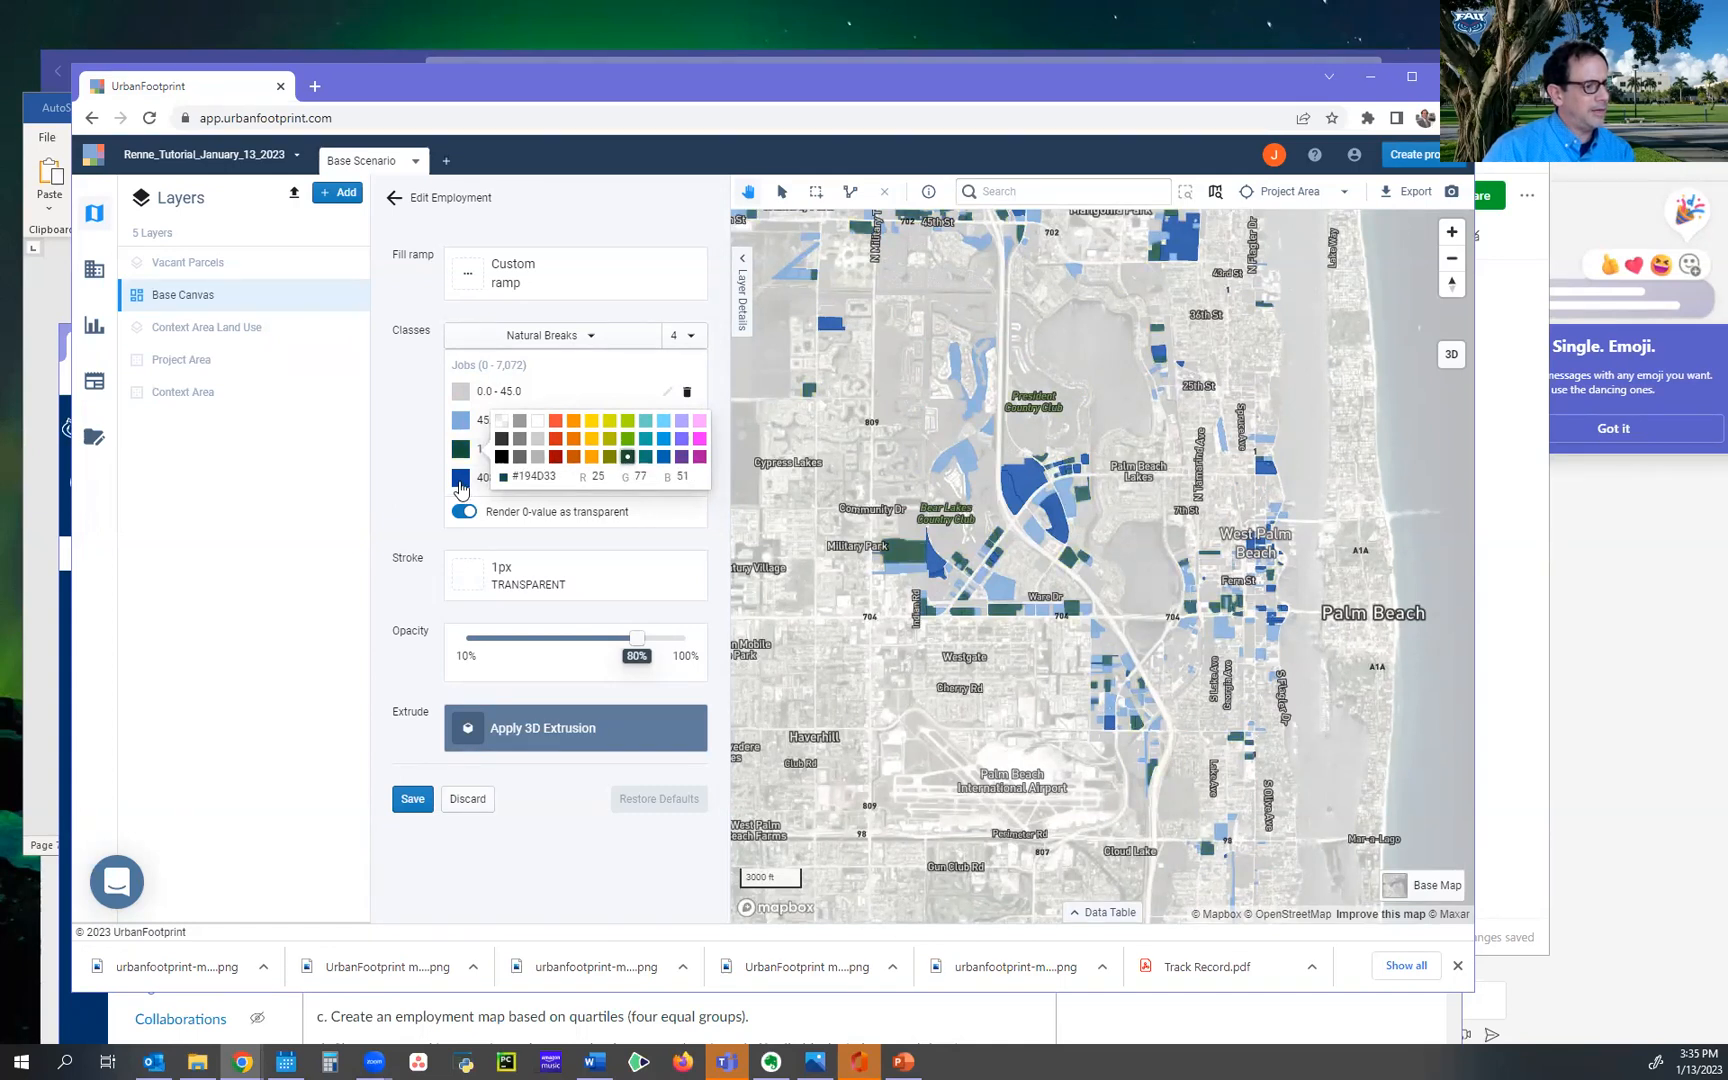
left_click(627, 438)
left_click(455, 487)
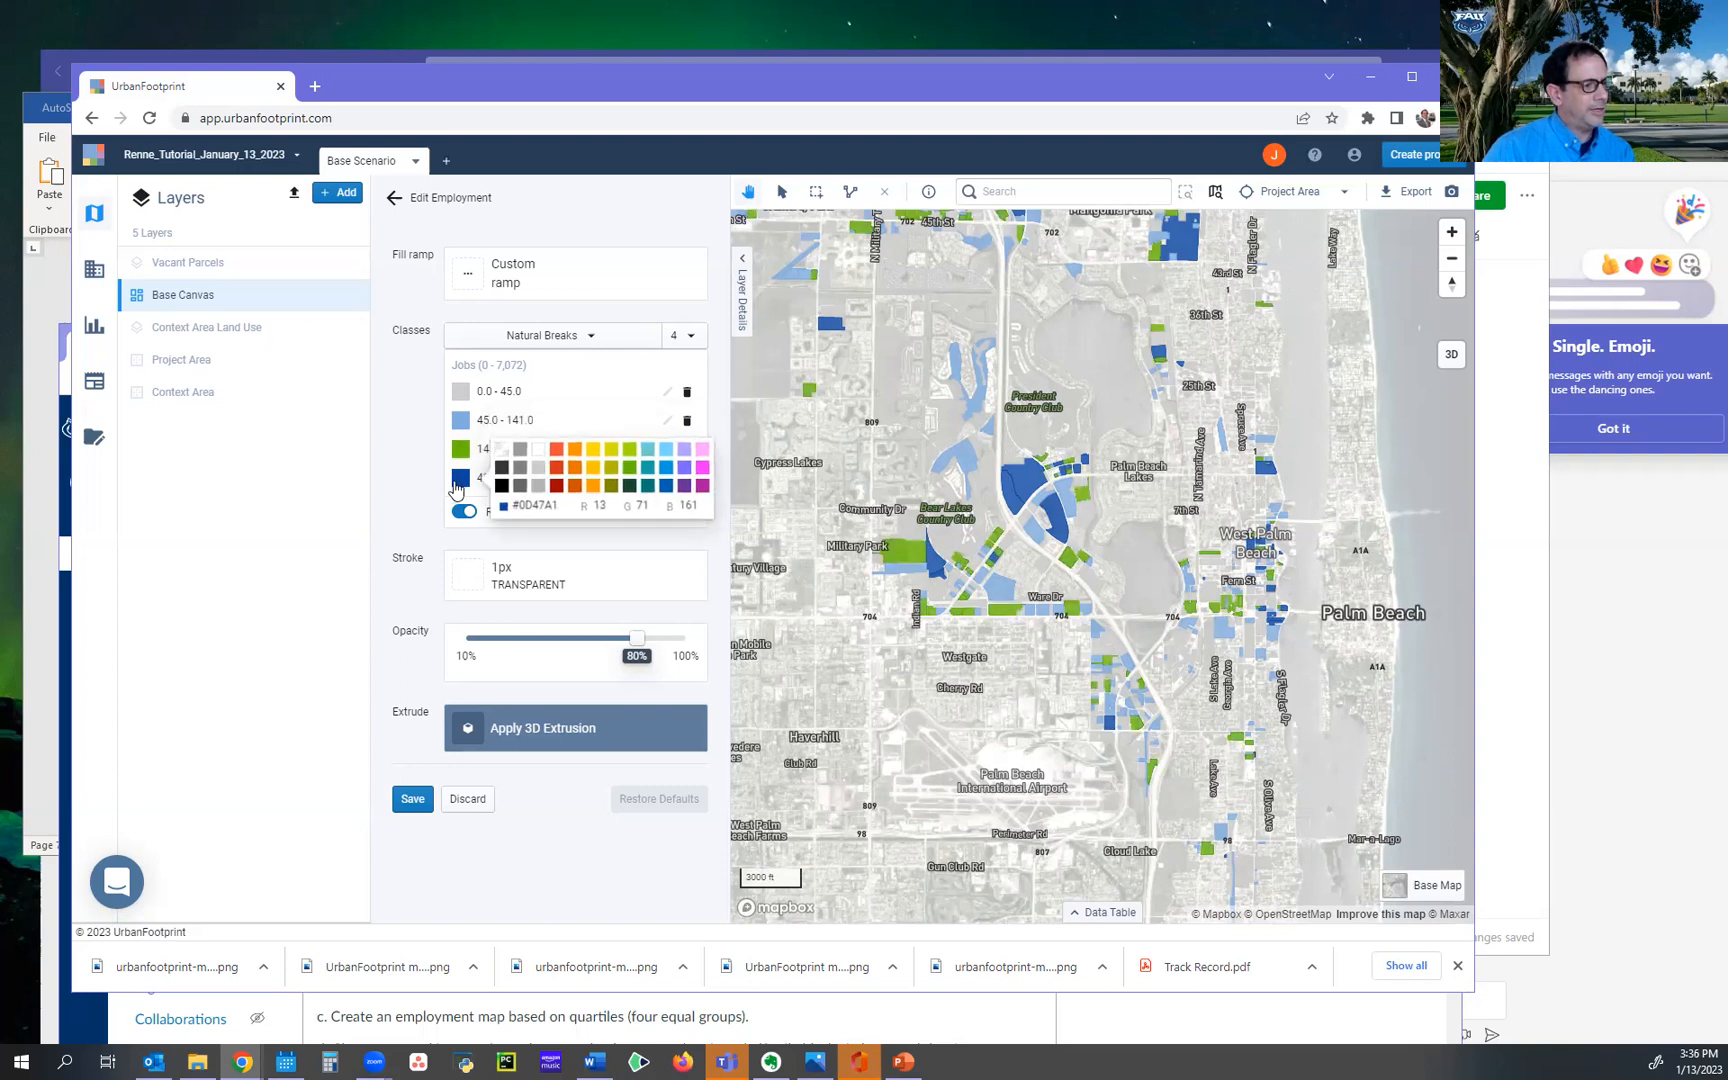
left_click(681, 486)
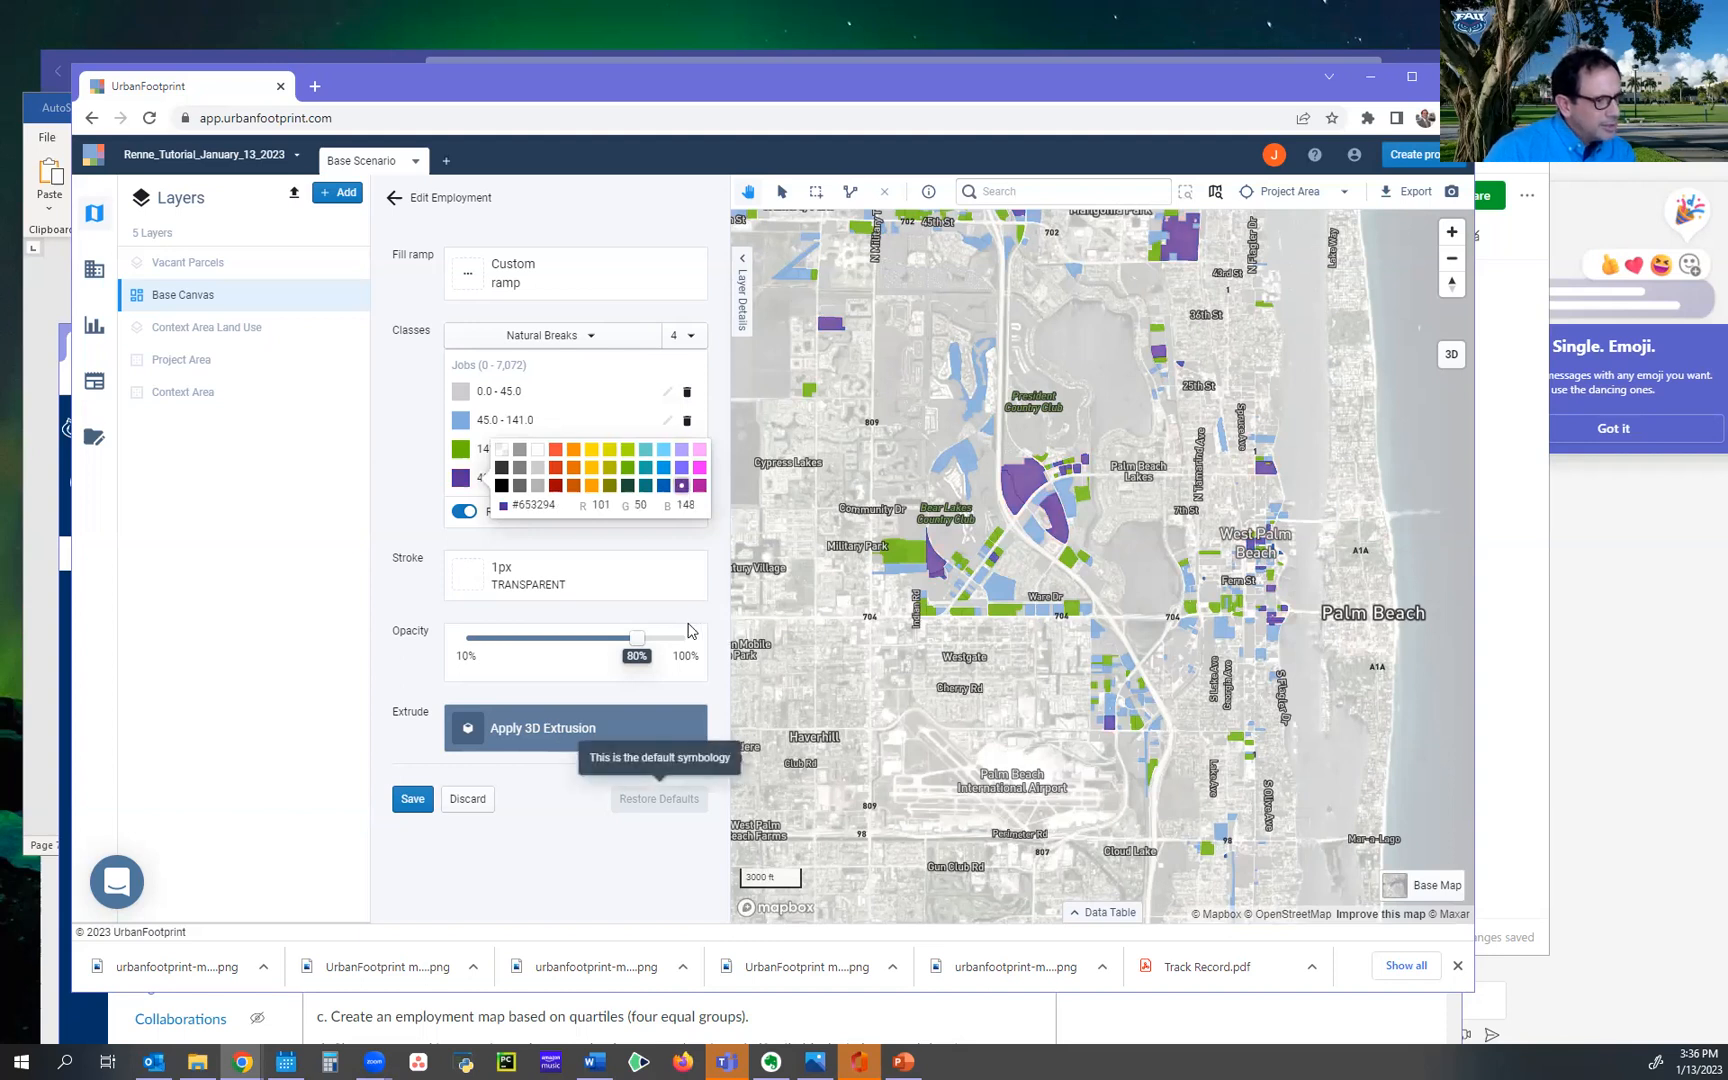
left_click(603, 540)
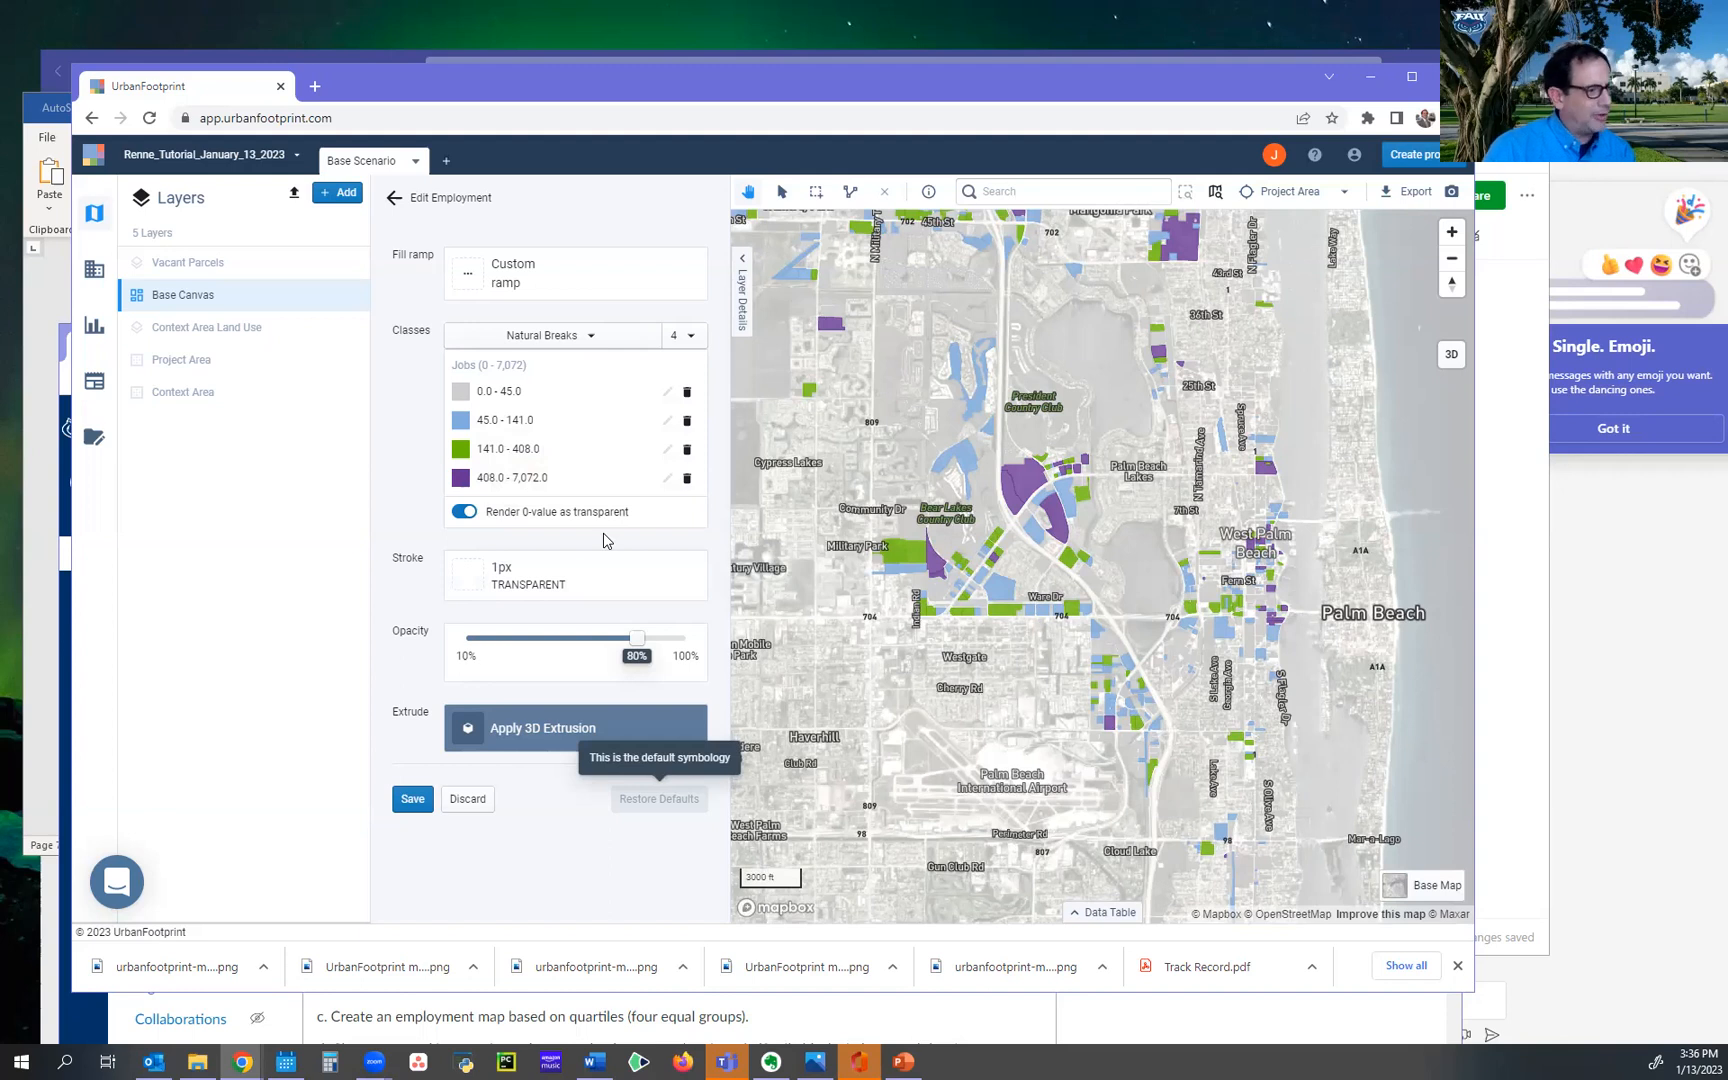
Color the 45.0 - 141.0 jobs class yellow #FCDC00 and the 141.0 - 408.0 class lavender #AEA1FF.
left_click(460, 420)
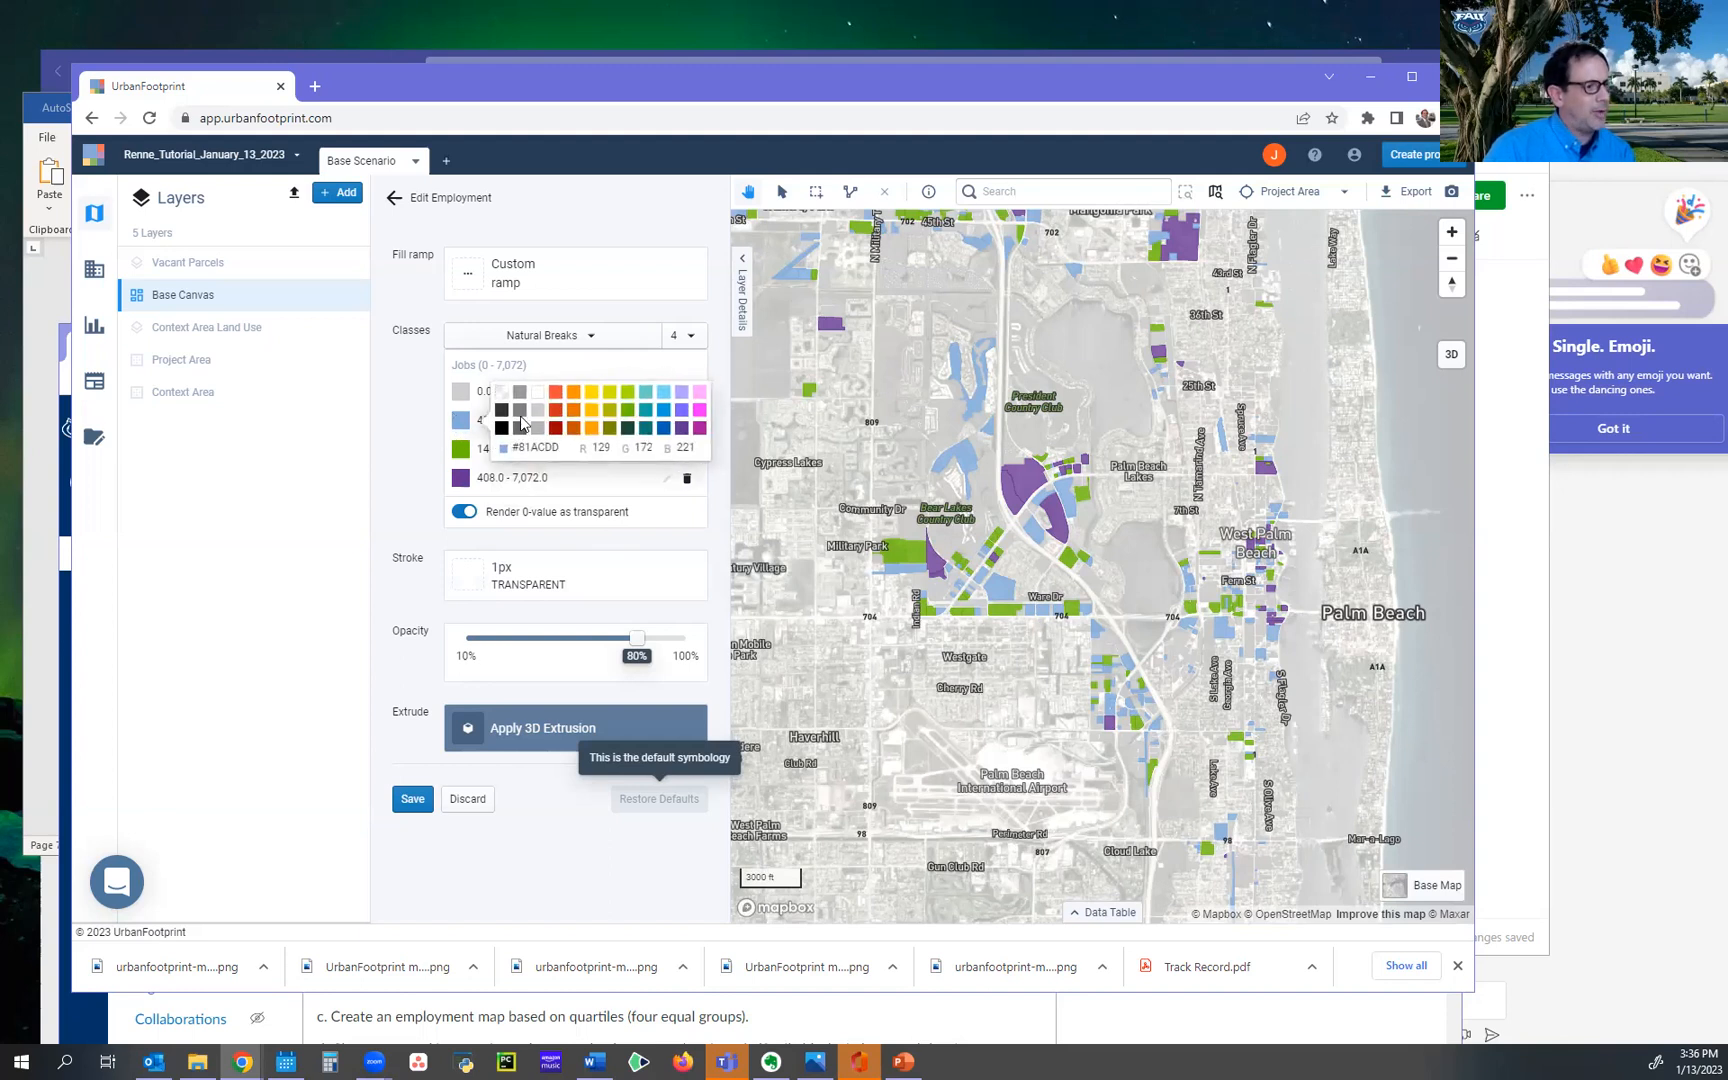
left_click(592, 391)
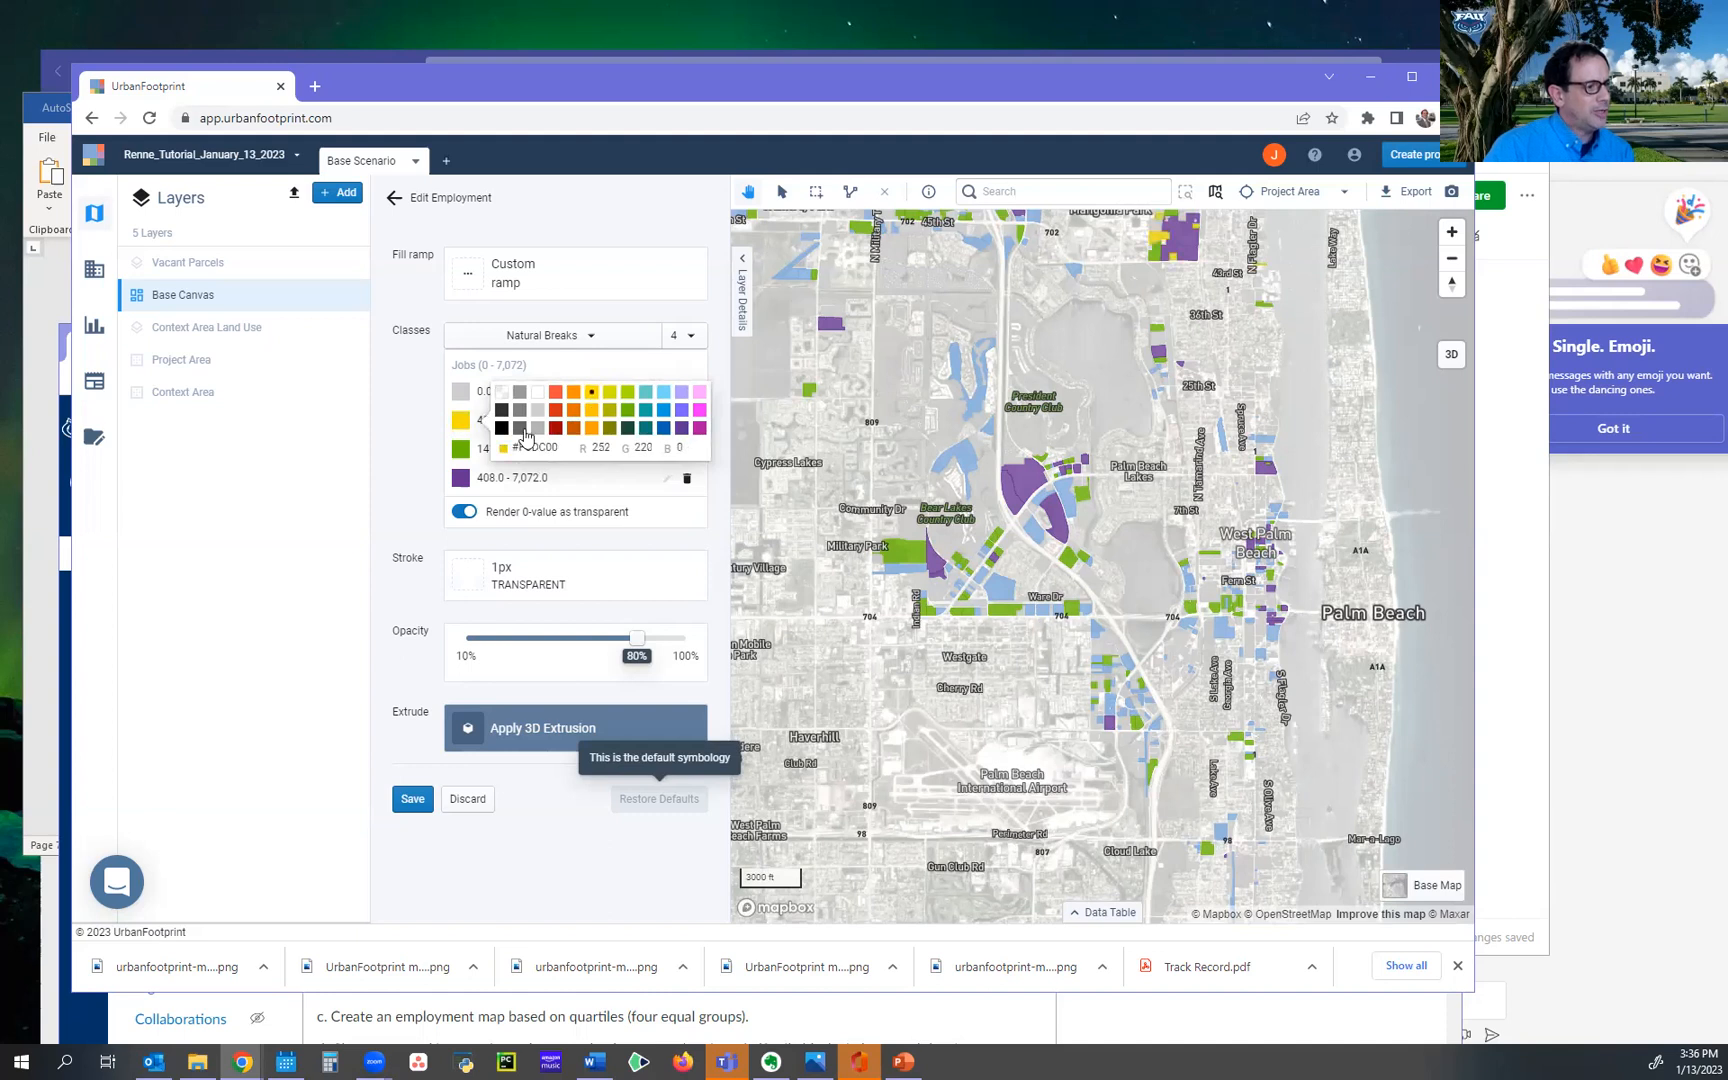
left_click(460, 450)
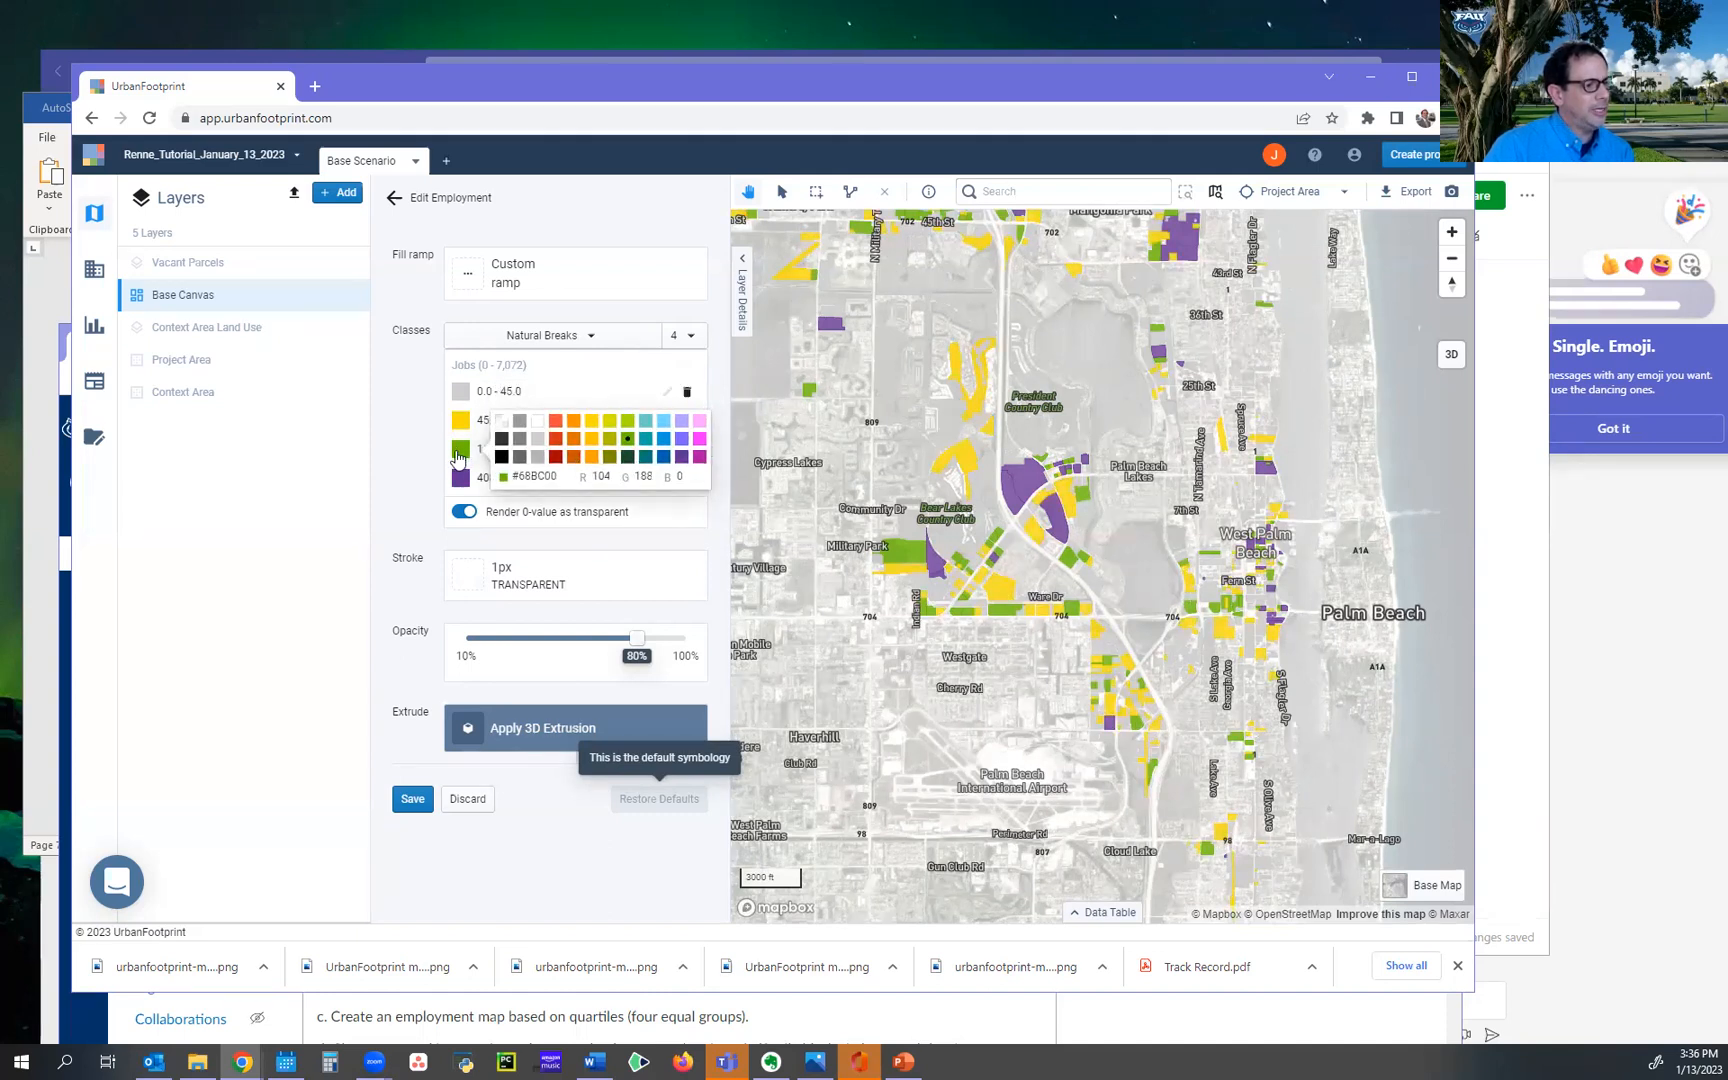
left_click(458, 456)
left_click(459, 452)
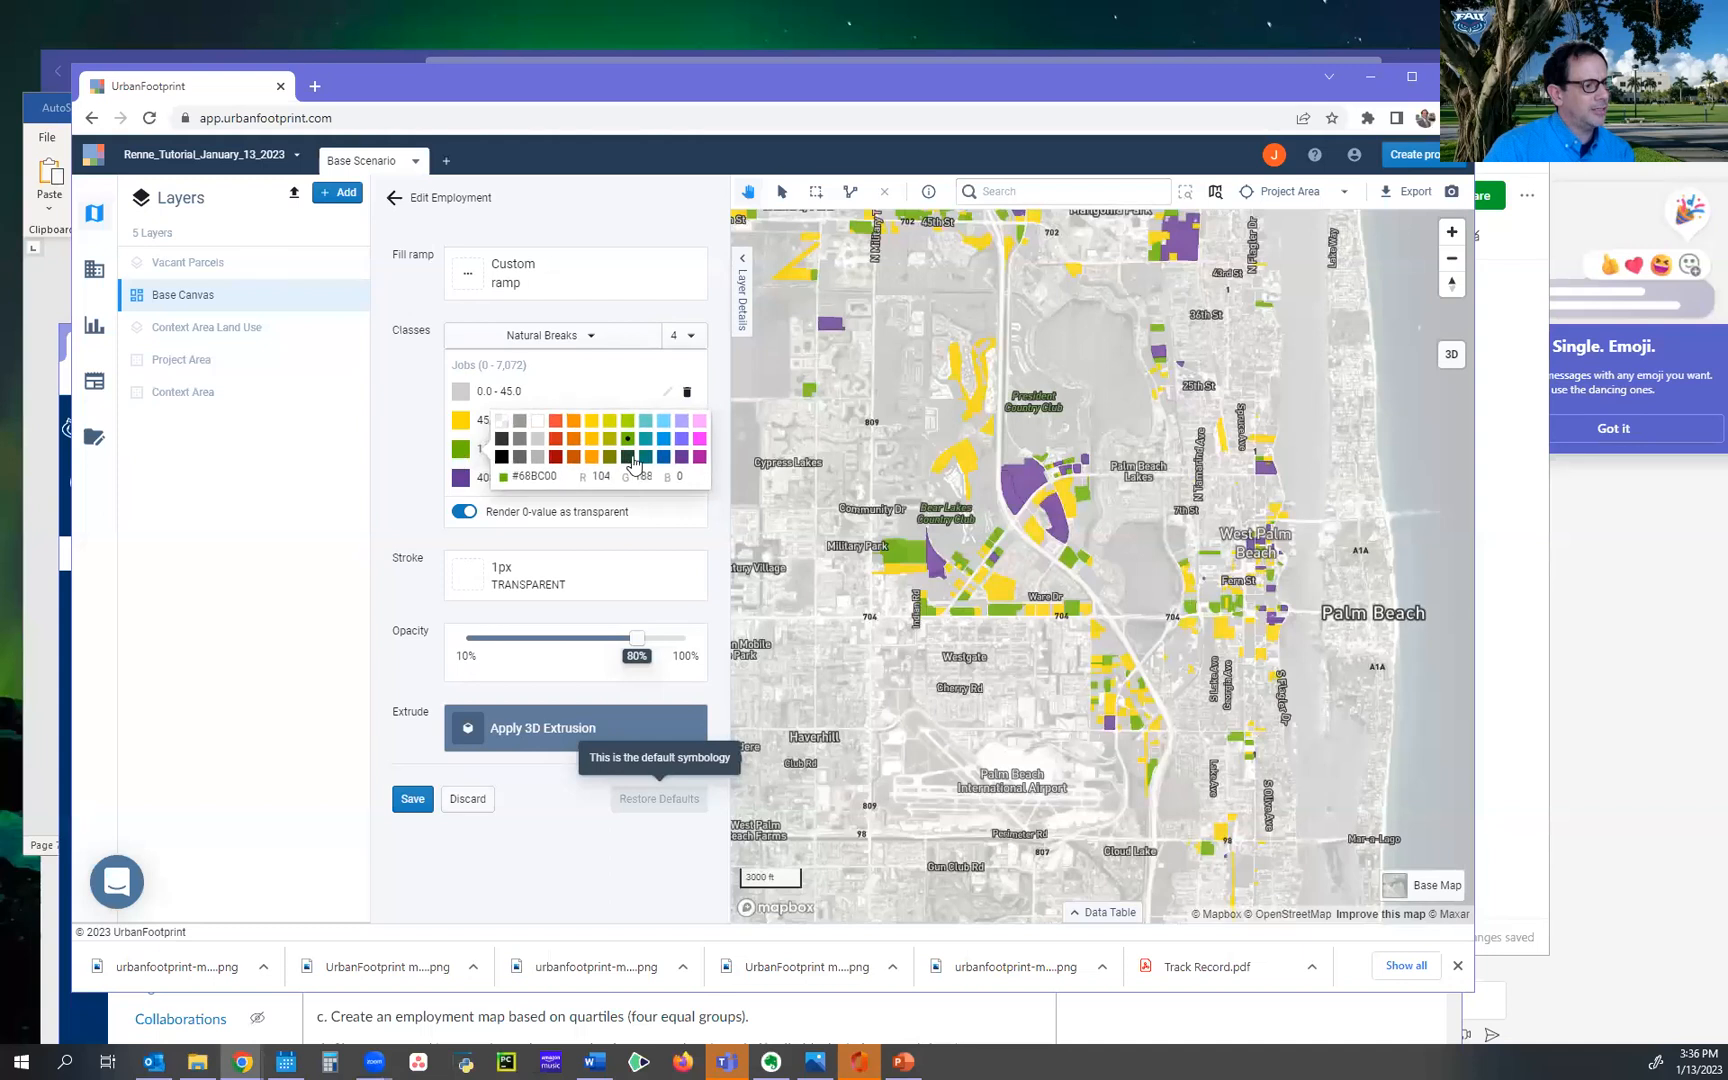
left_click(680, 424)
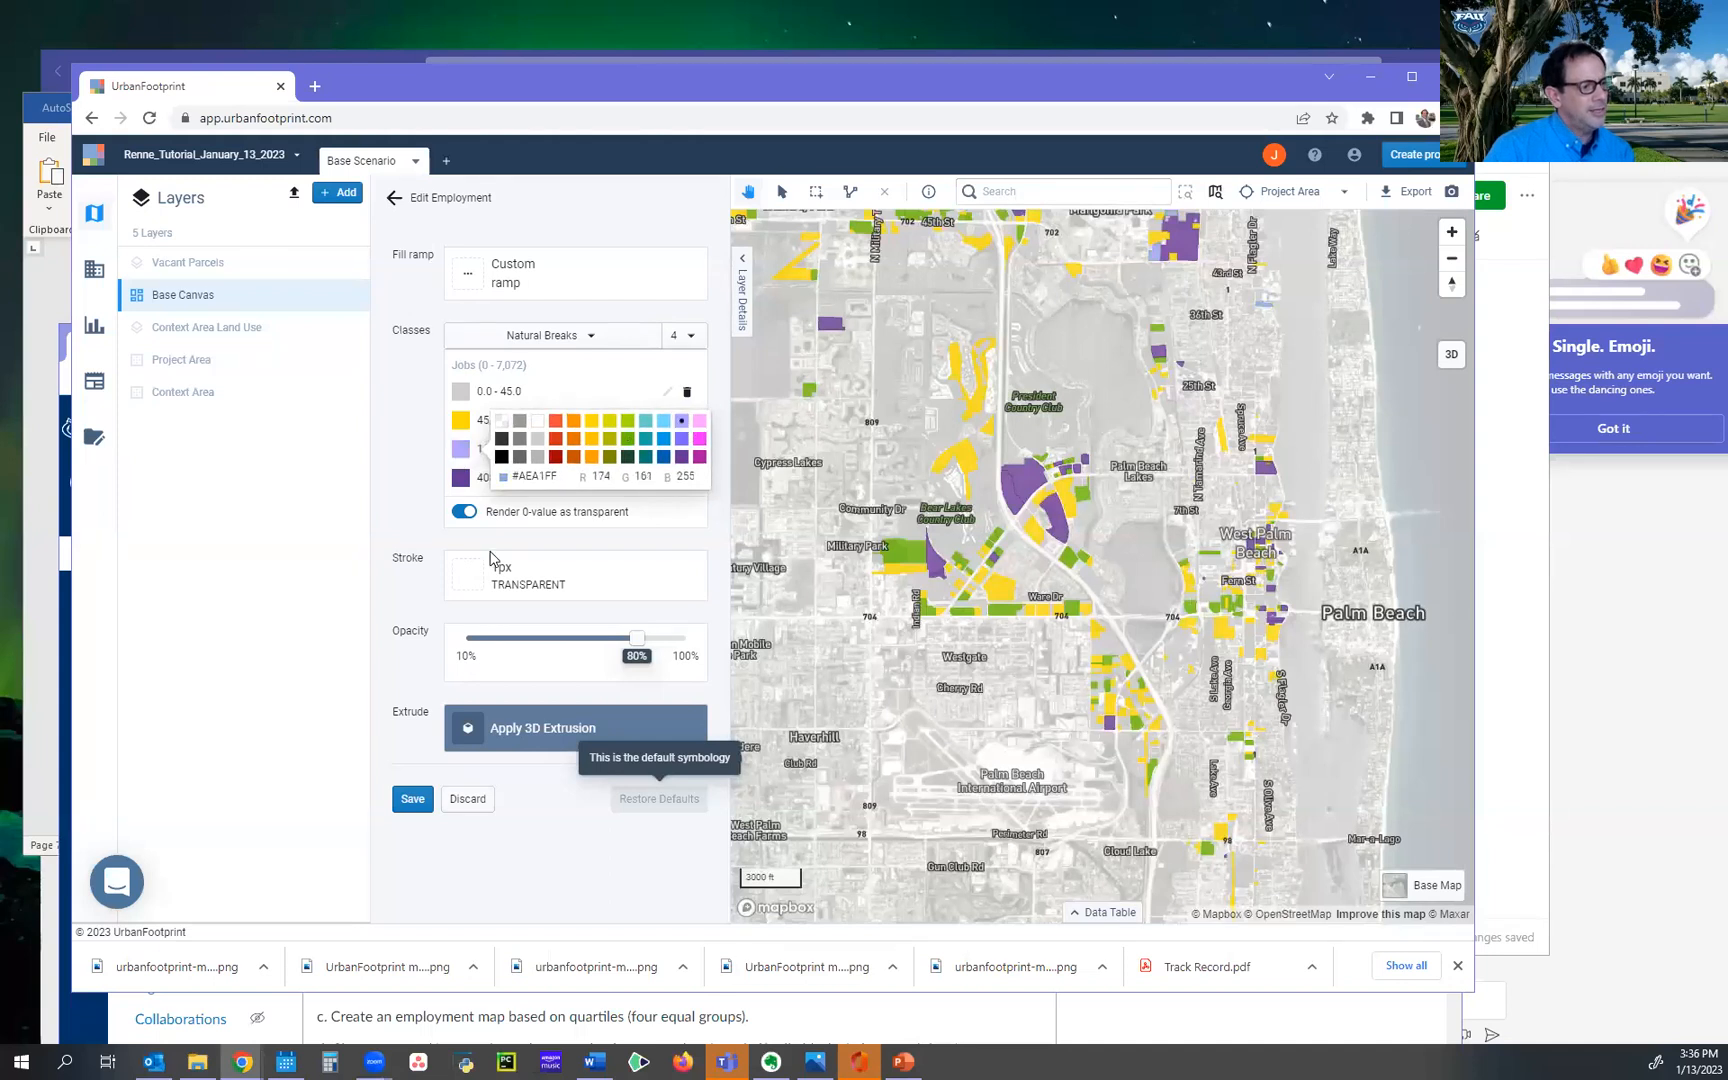
Color the highest Employment class, 408.0 - 7,072.0 jobs, bright violet.
left_click(460, 478)
left_click(460, 478)
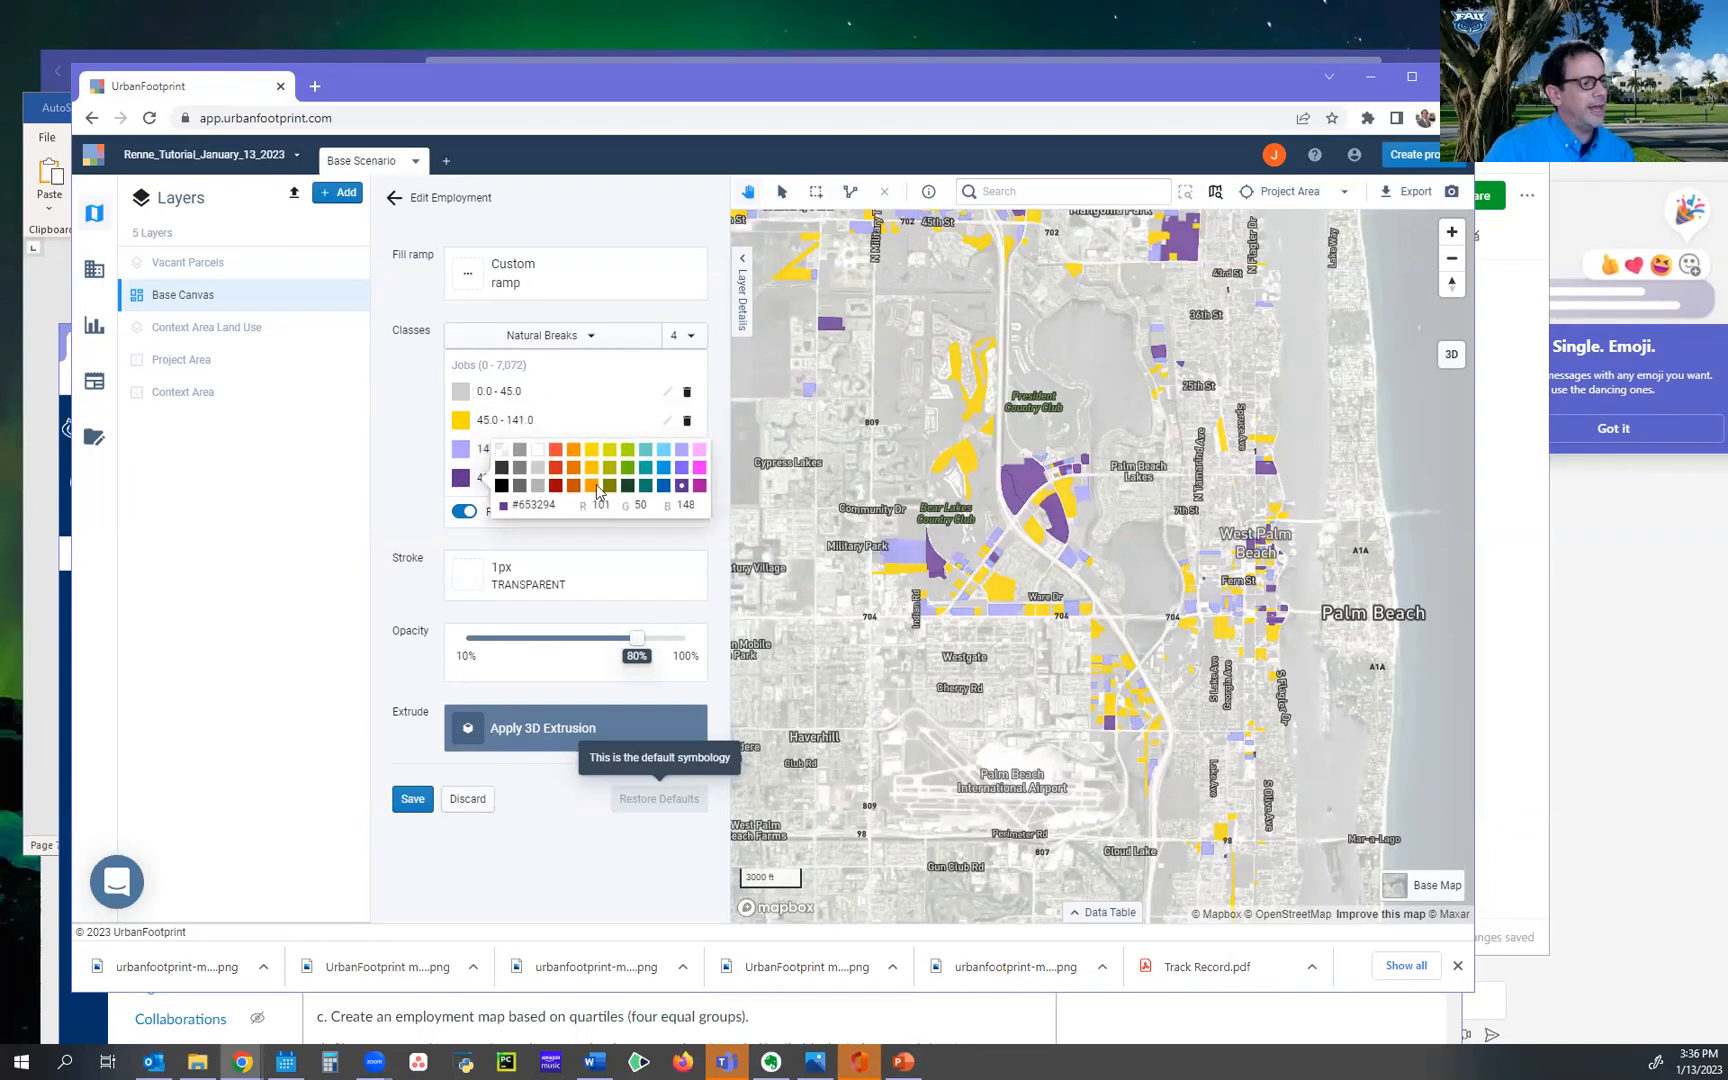
left_click(681, 468)
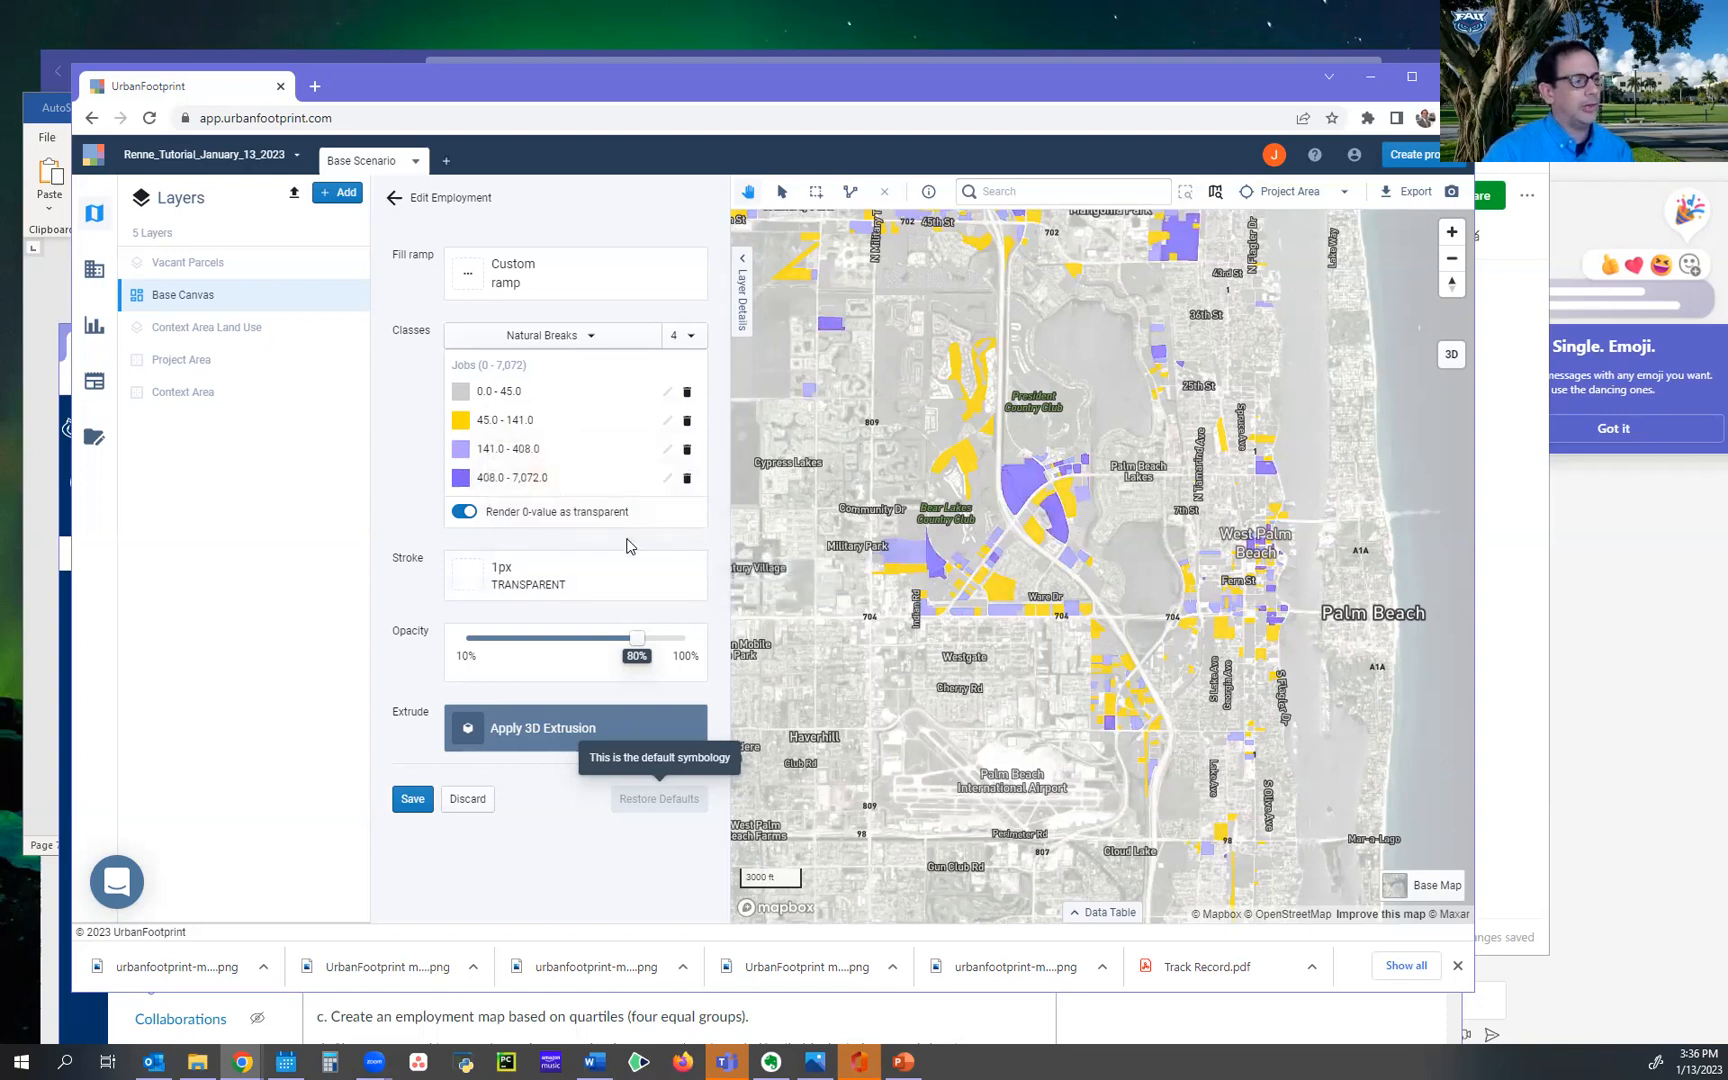
Try the diverging fill ramps red-to-blue, red-to-green and brown-to-teal on the Employment classes.
left_click(470, 276)
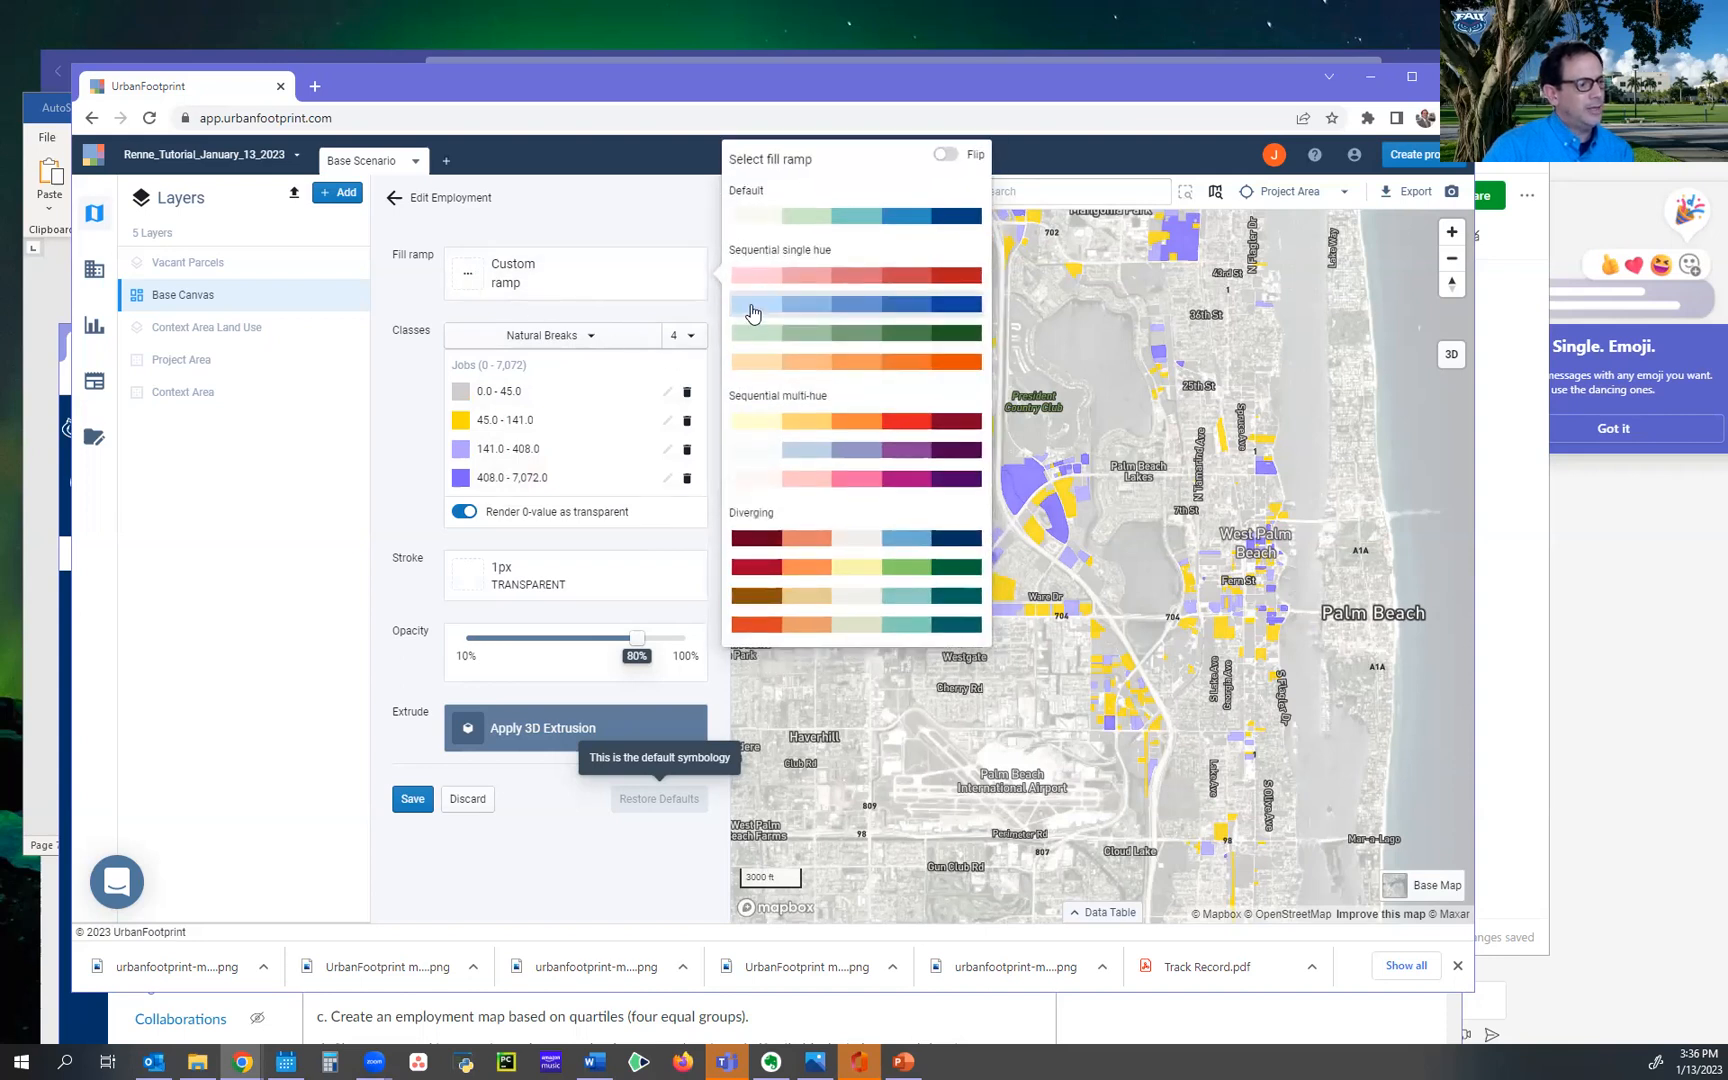
left_click(738, 540)
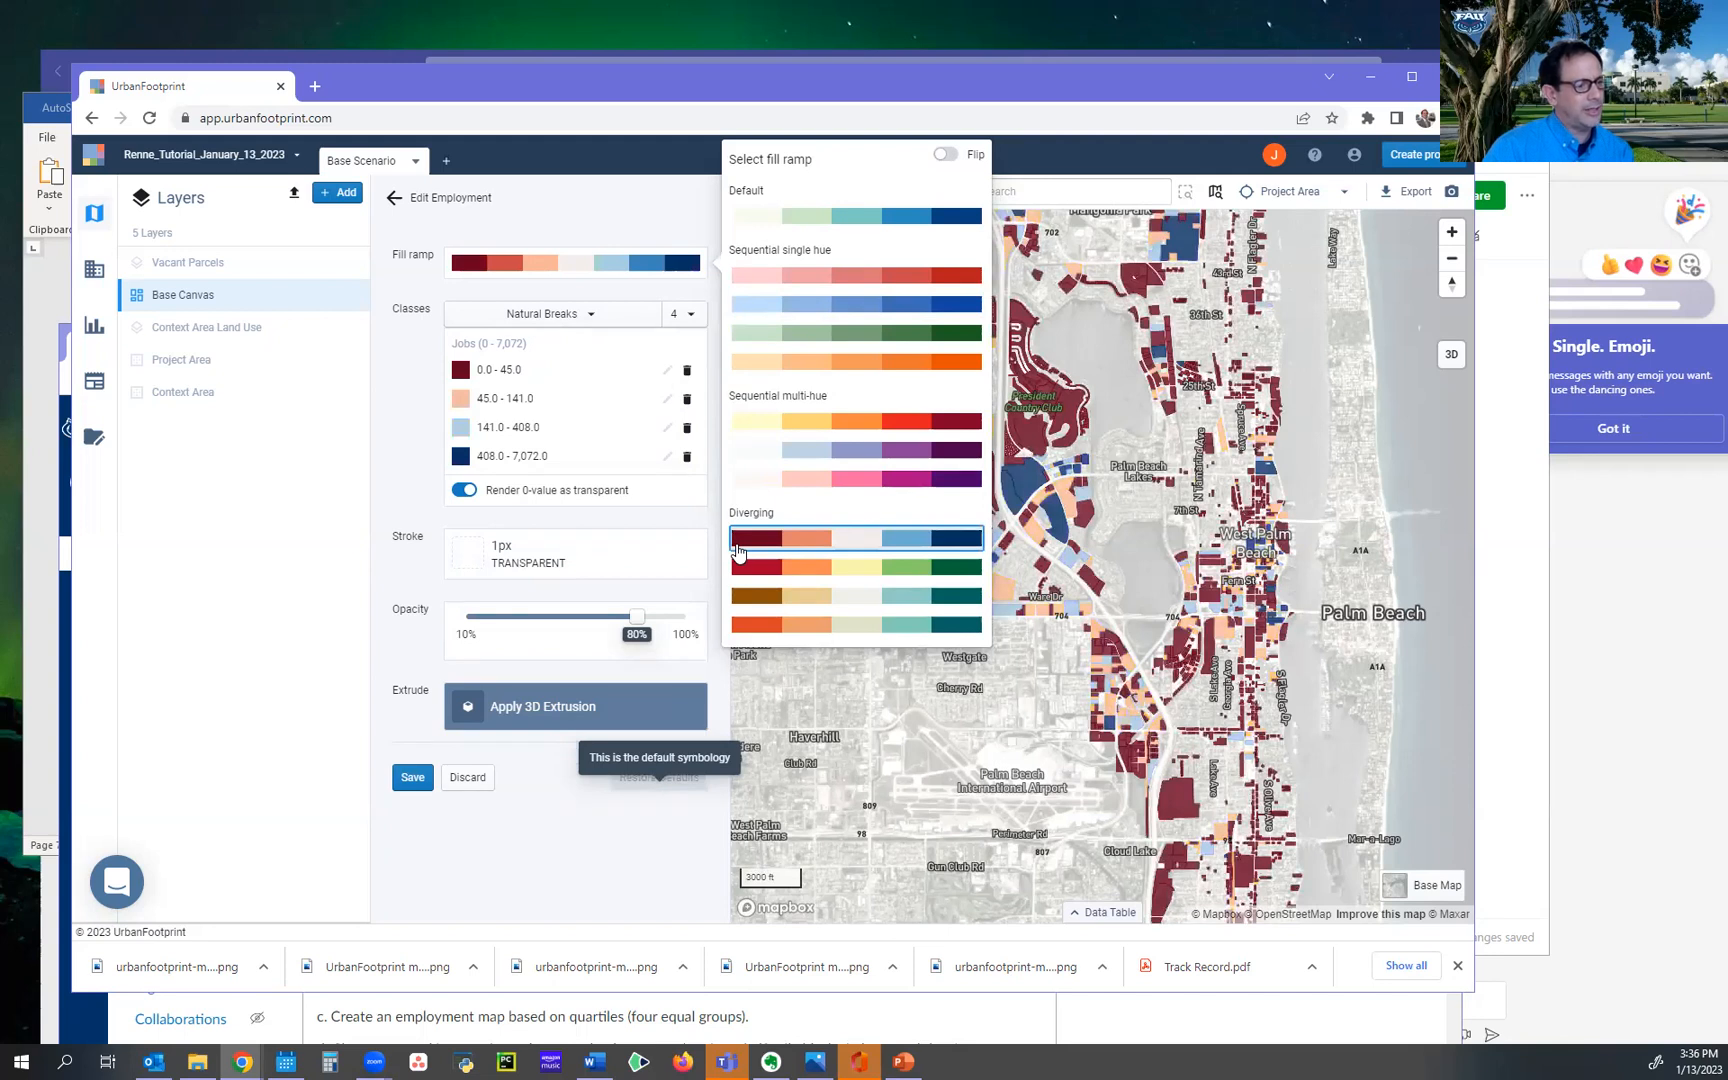
left_click(745, 568)
left_click(756, 597)
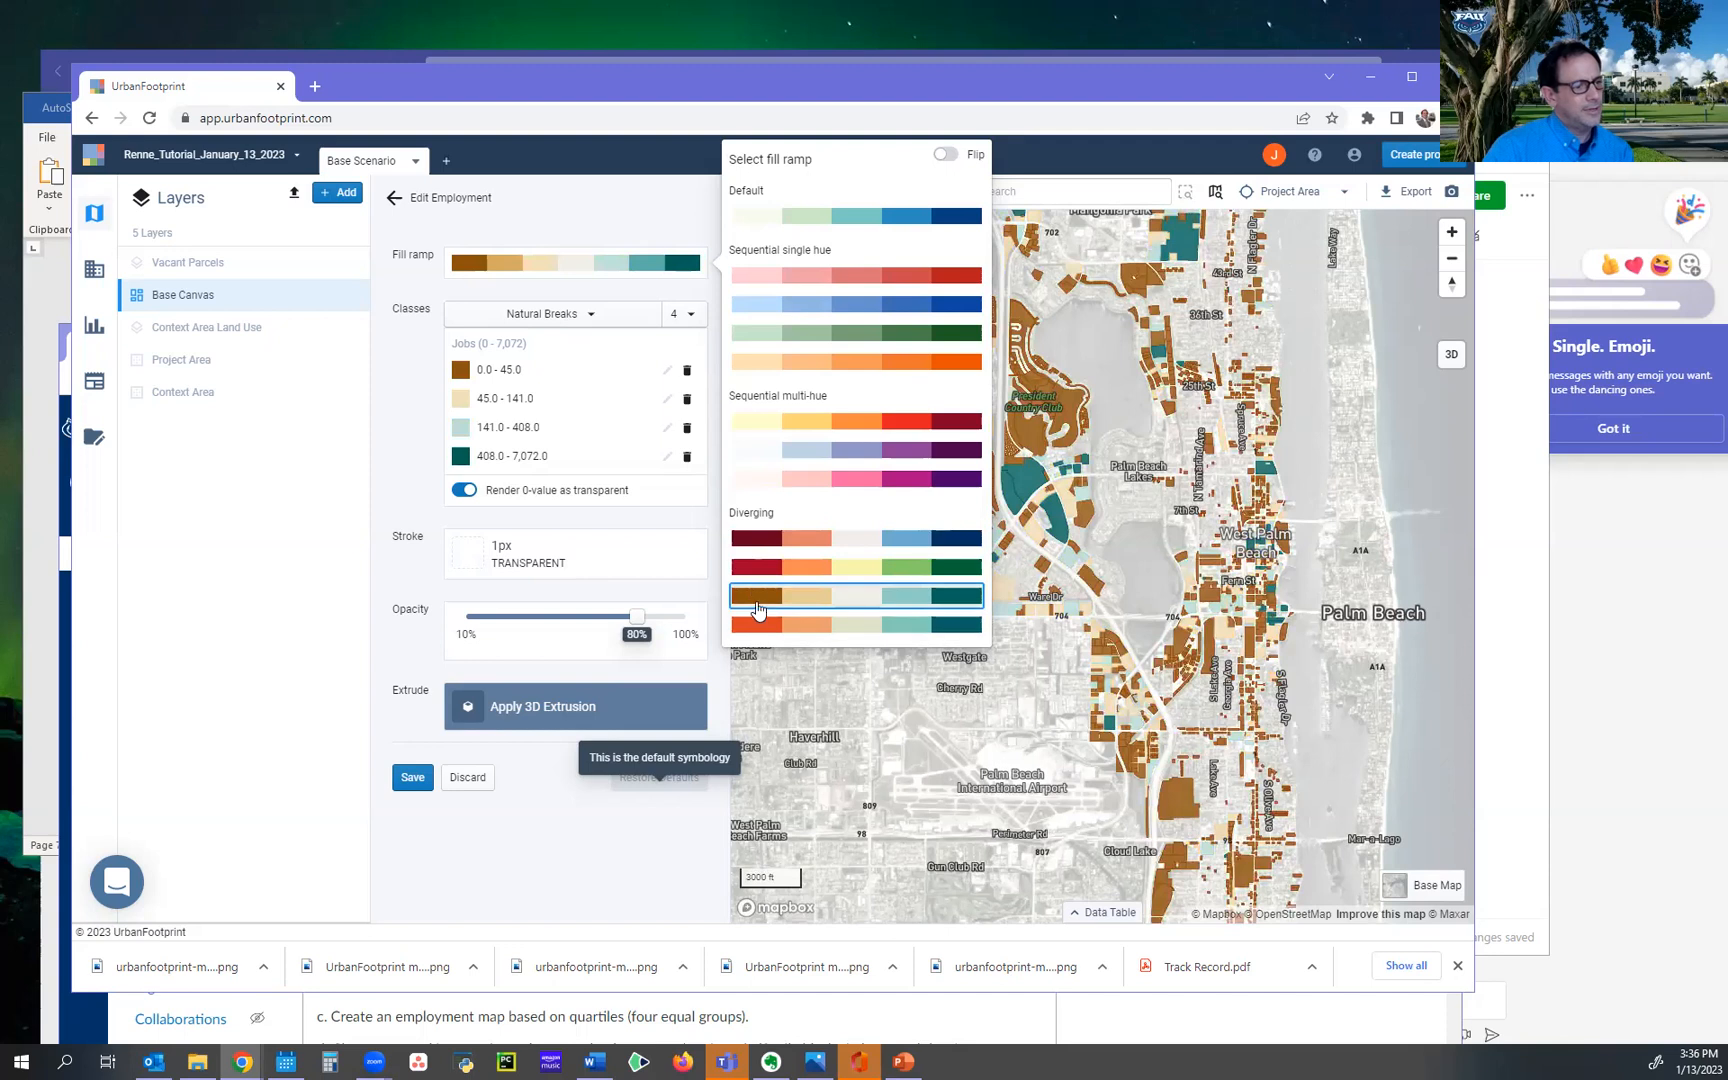
Apply the sequential single-hue blue fill ramp to the four Employment classes and save the Base Canvas symbology.
left_click(752, 307)
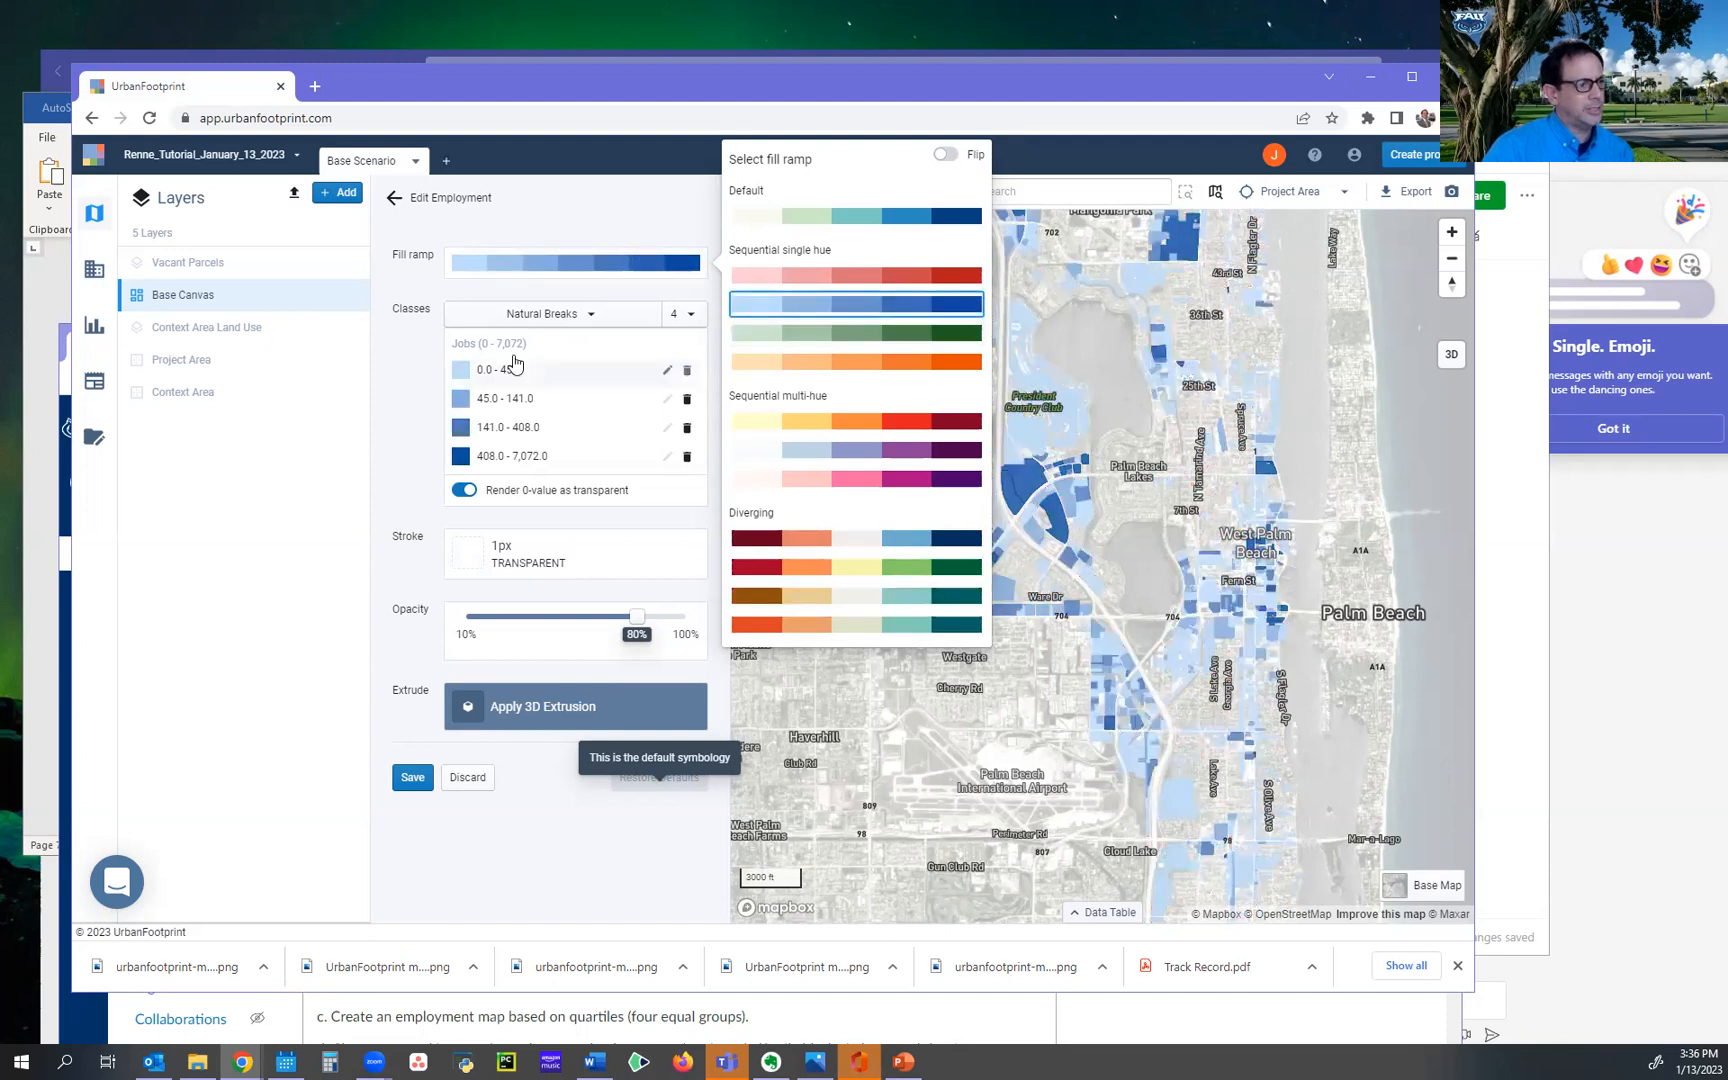
left_click(498, 216)
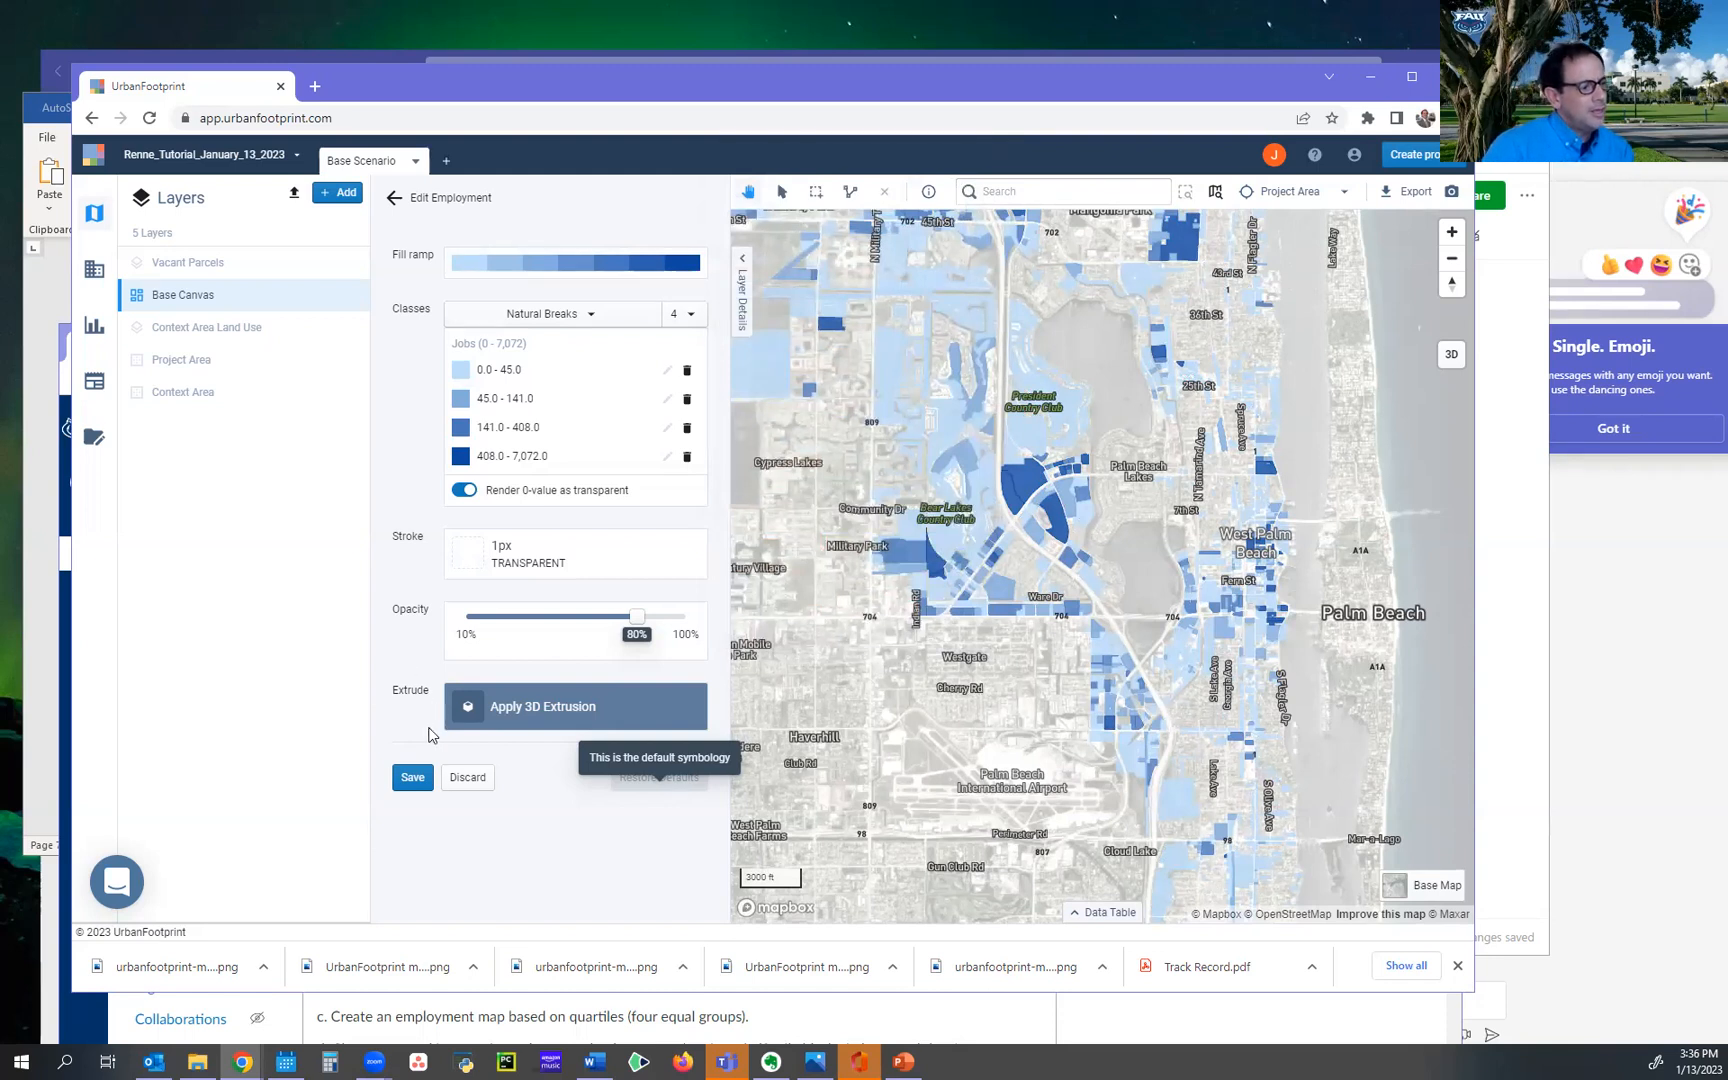
left_click(413, 790)
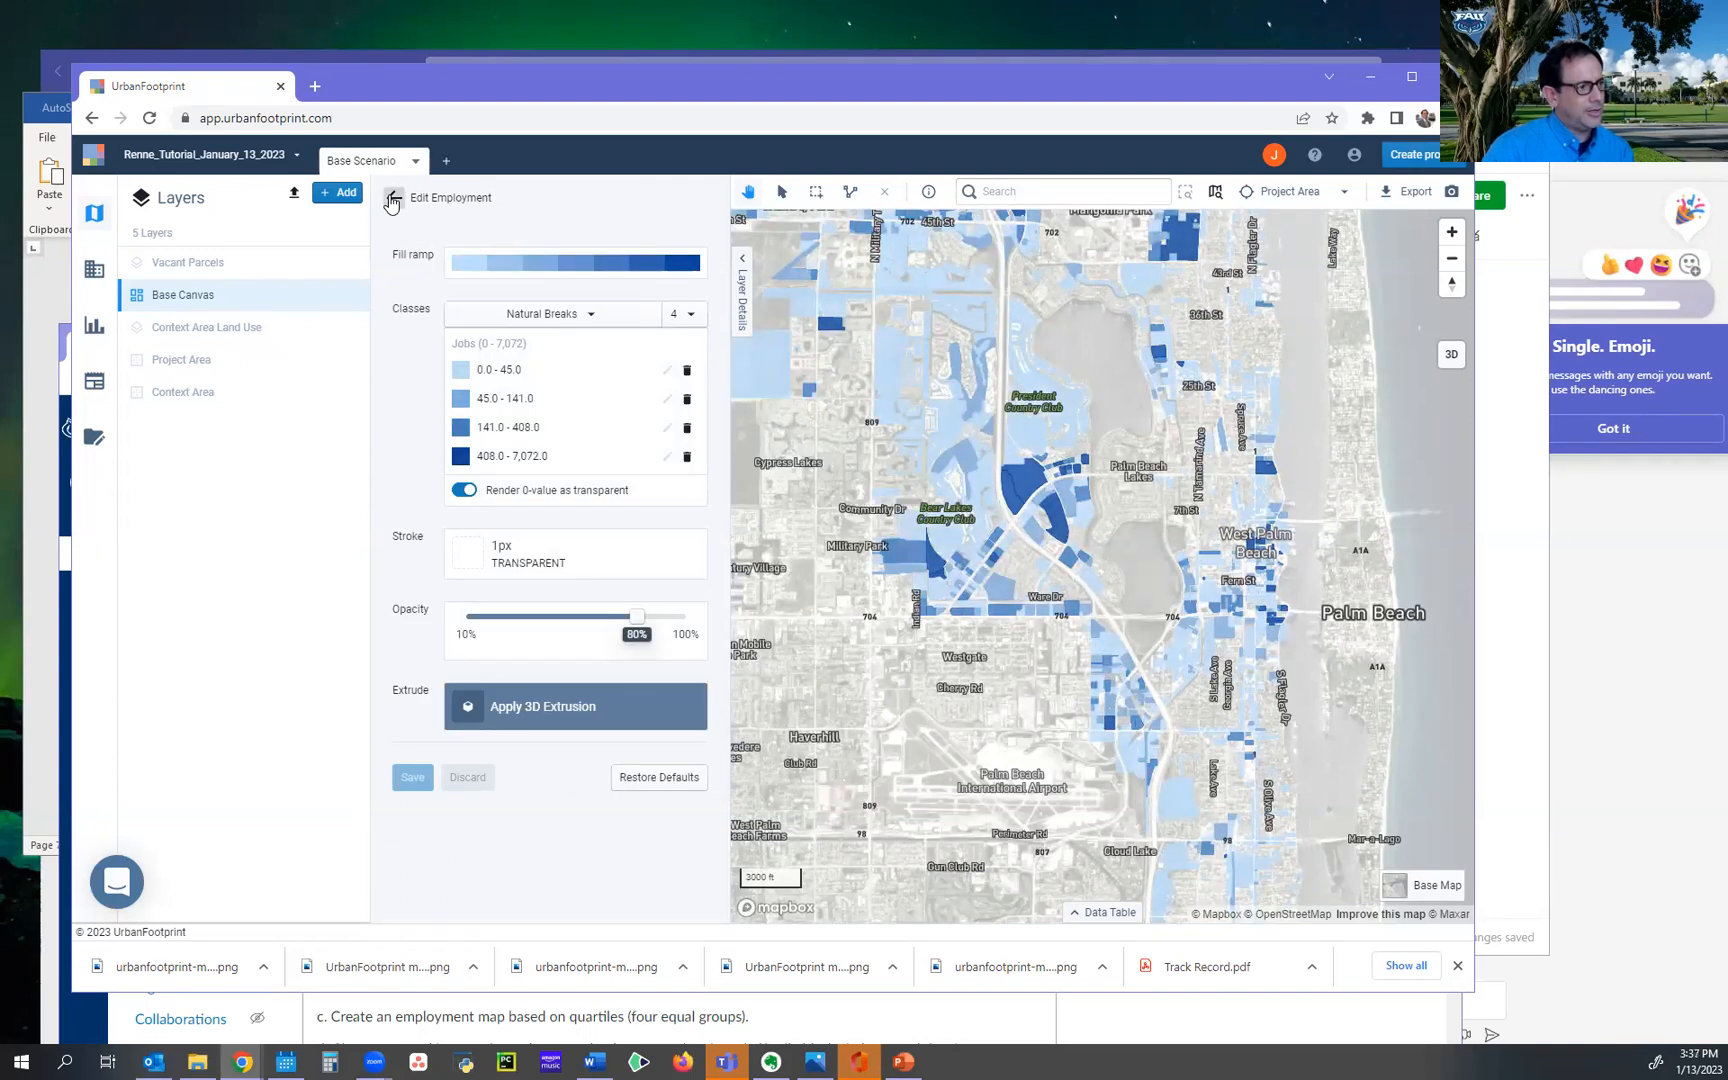
left_click(391, 200)
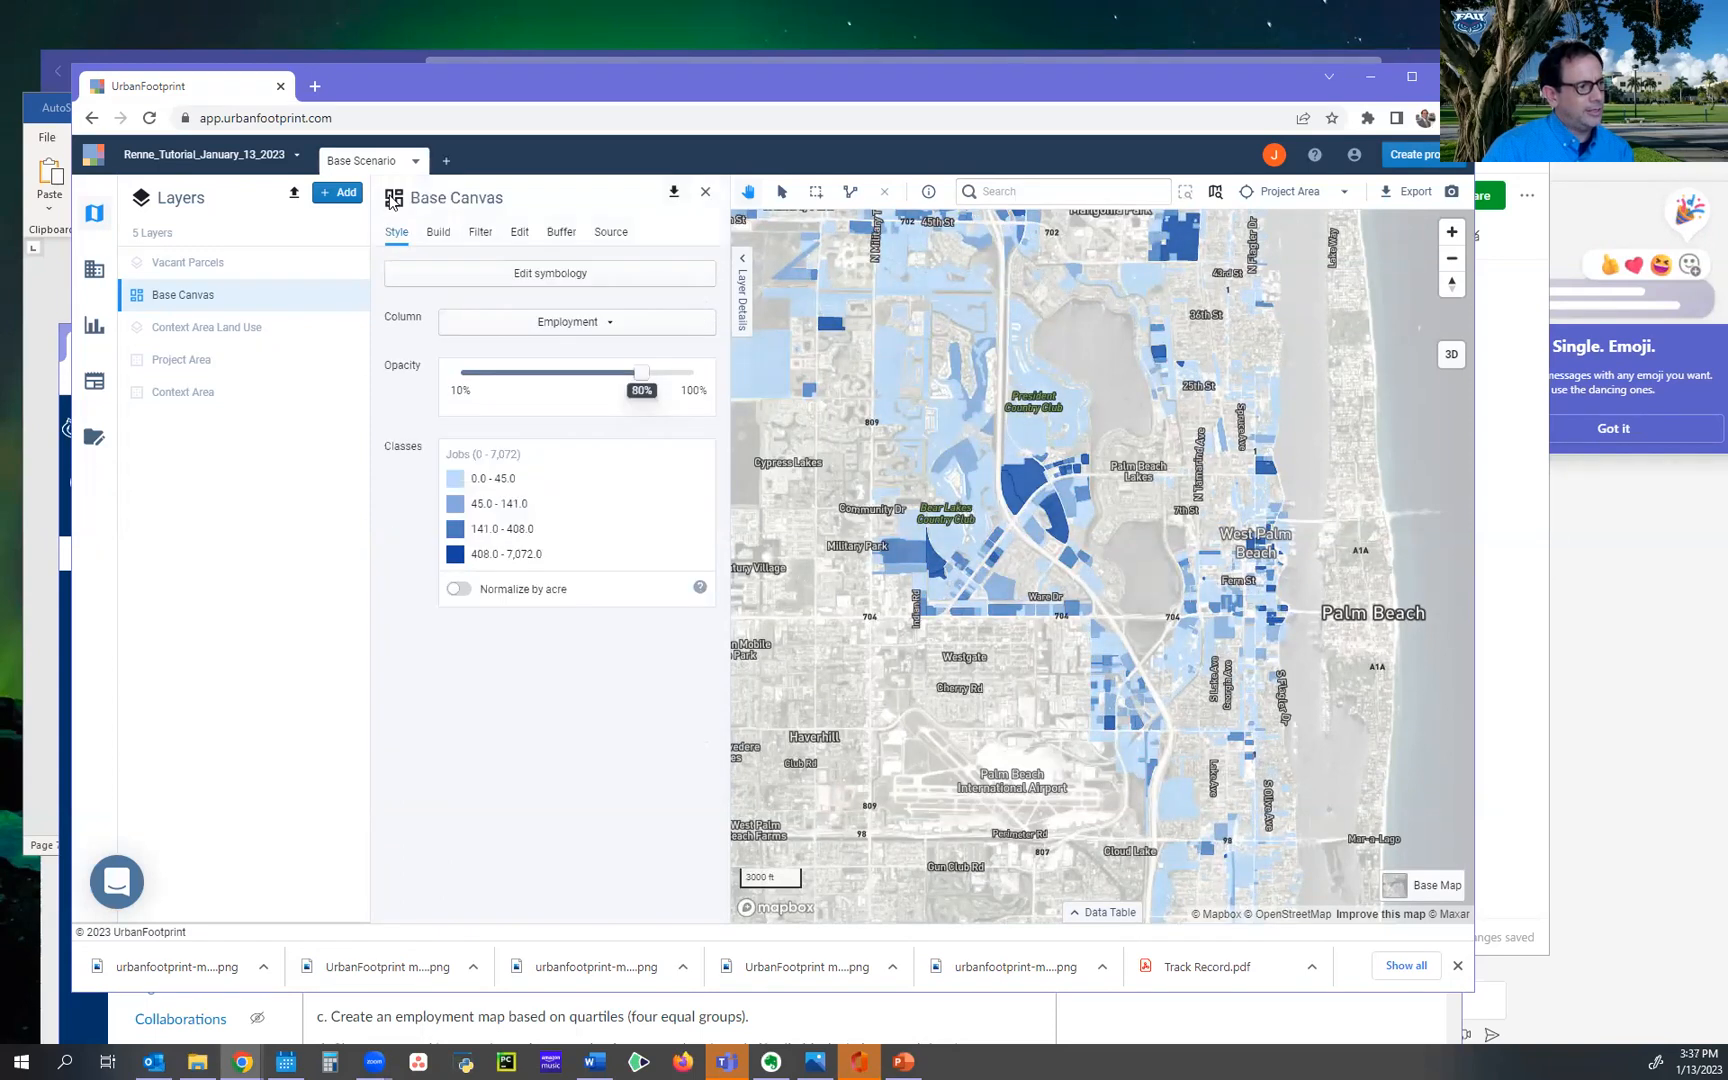
left_click(708, 193)
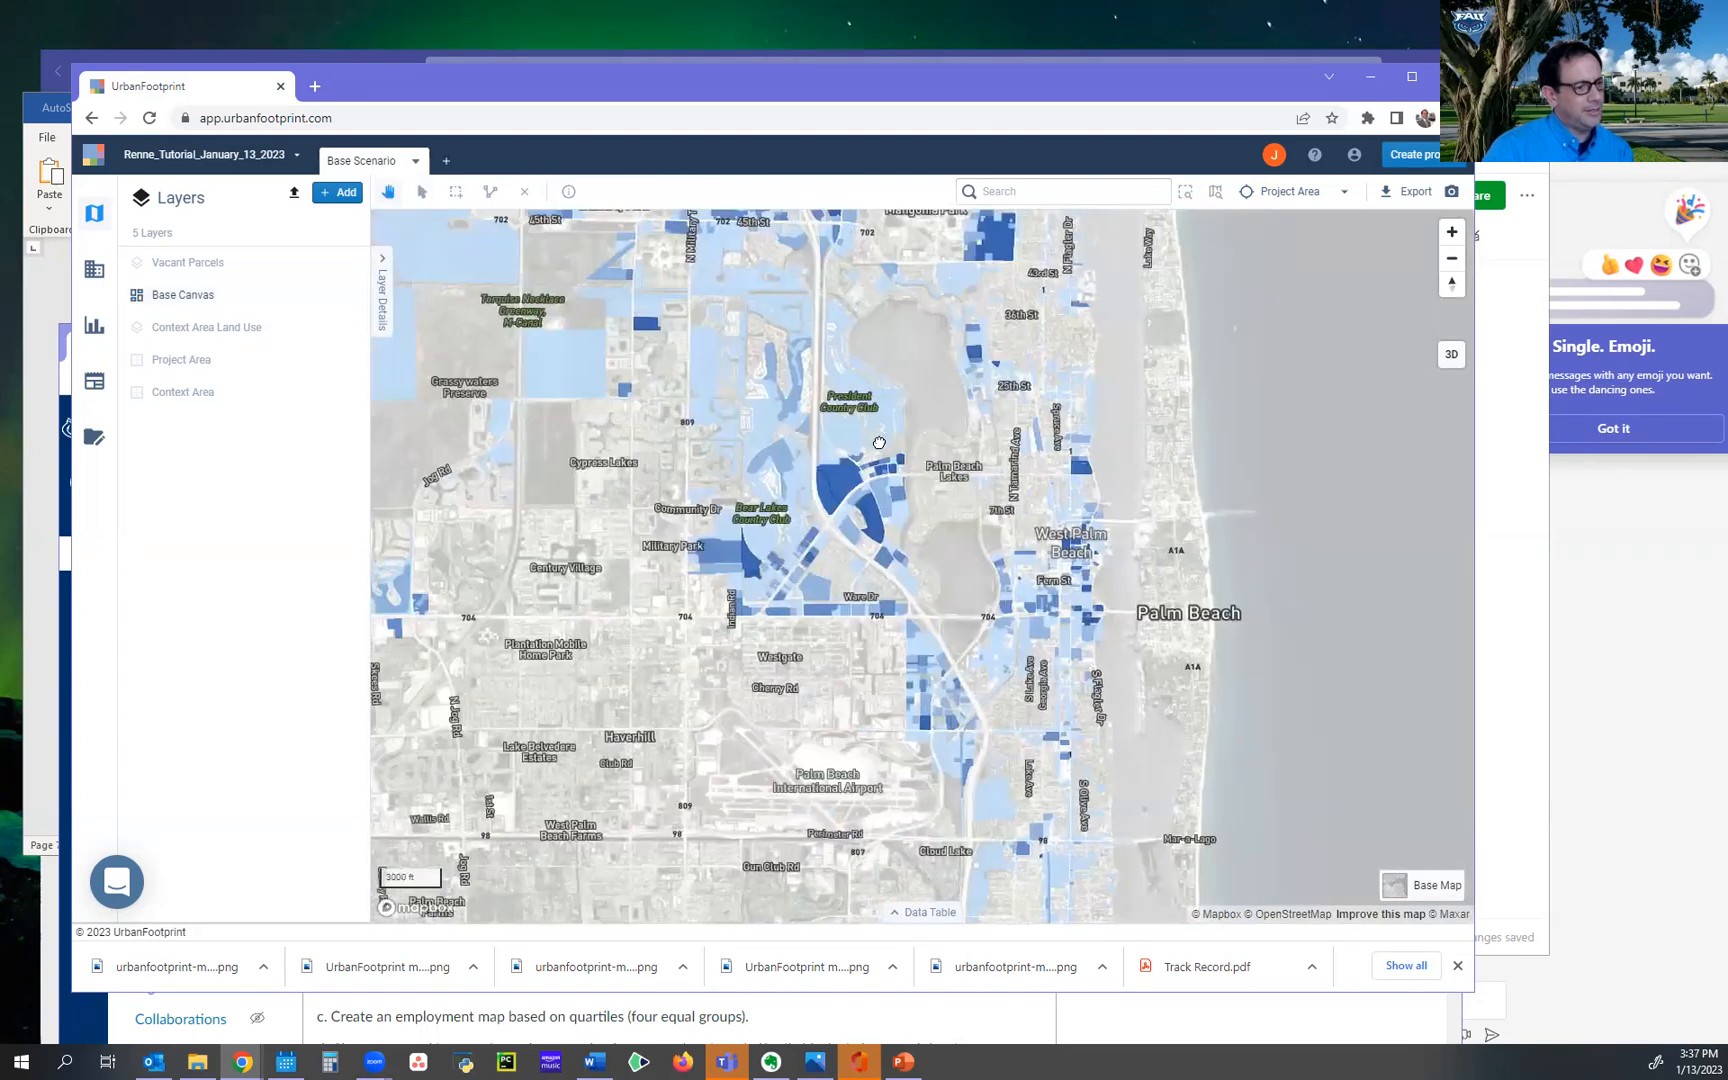
Replace the export layout's title with "Employment" and export the map as a PNG.
left_click(1411, 192)
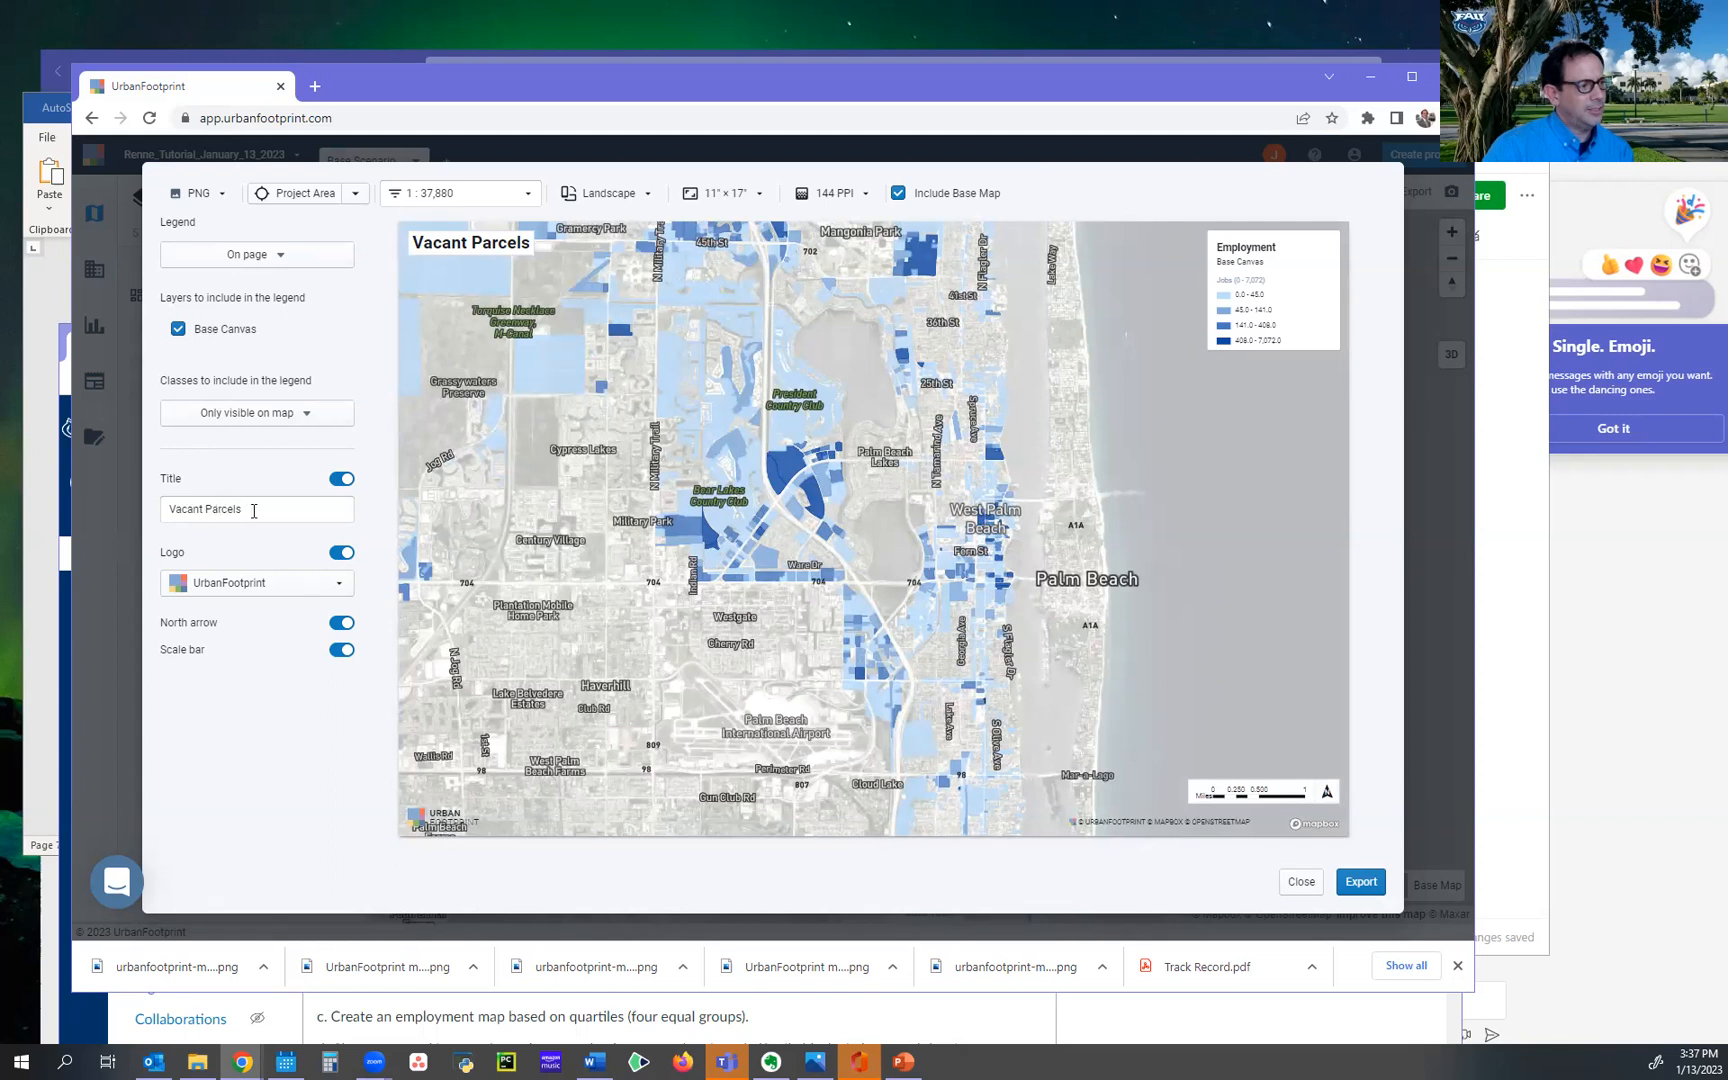
left_click_drag(254, 511, 155, 508)
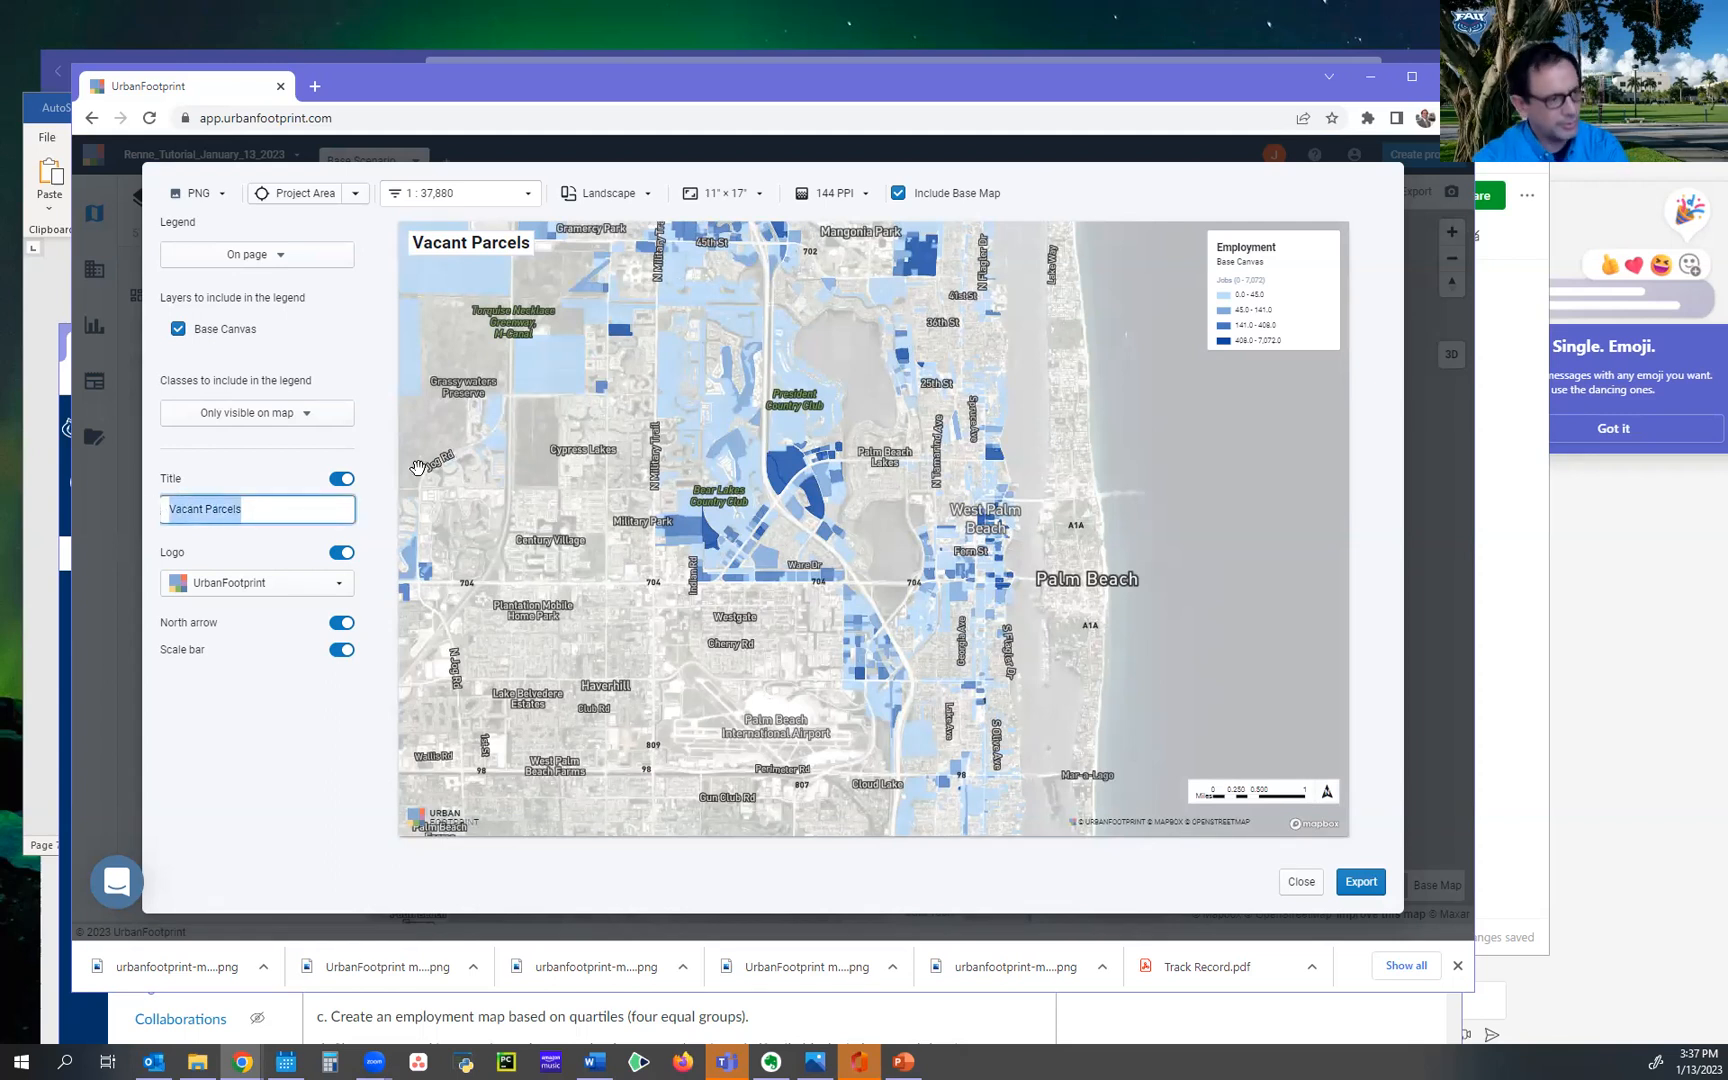
type("Em")
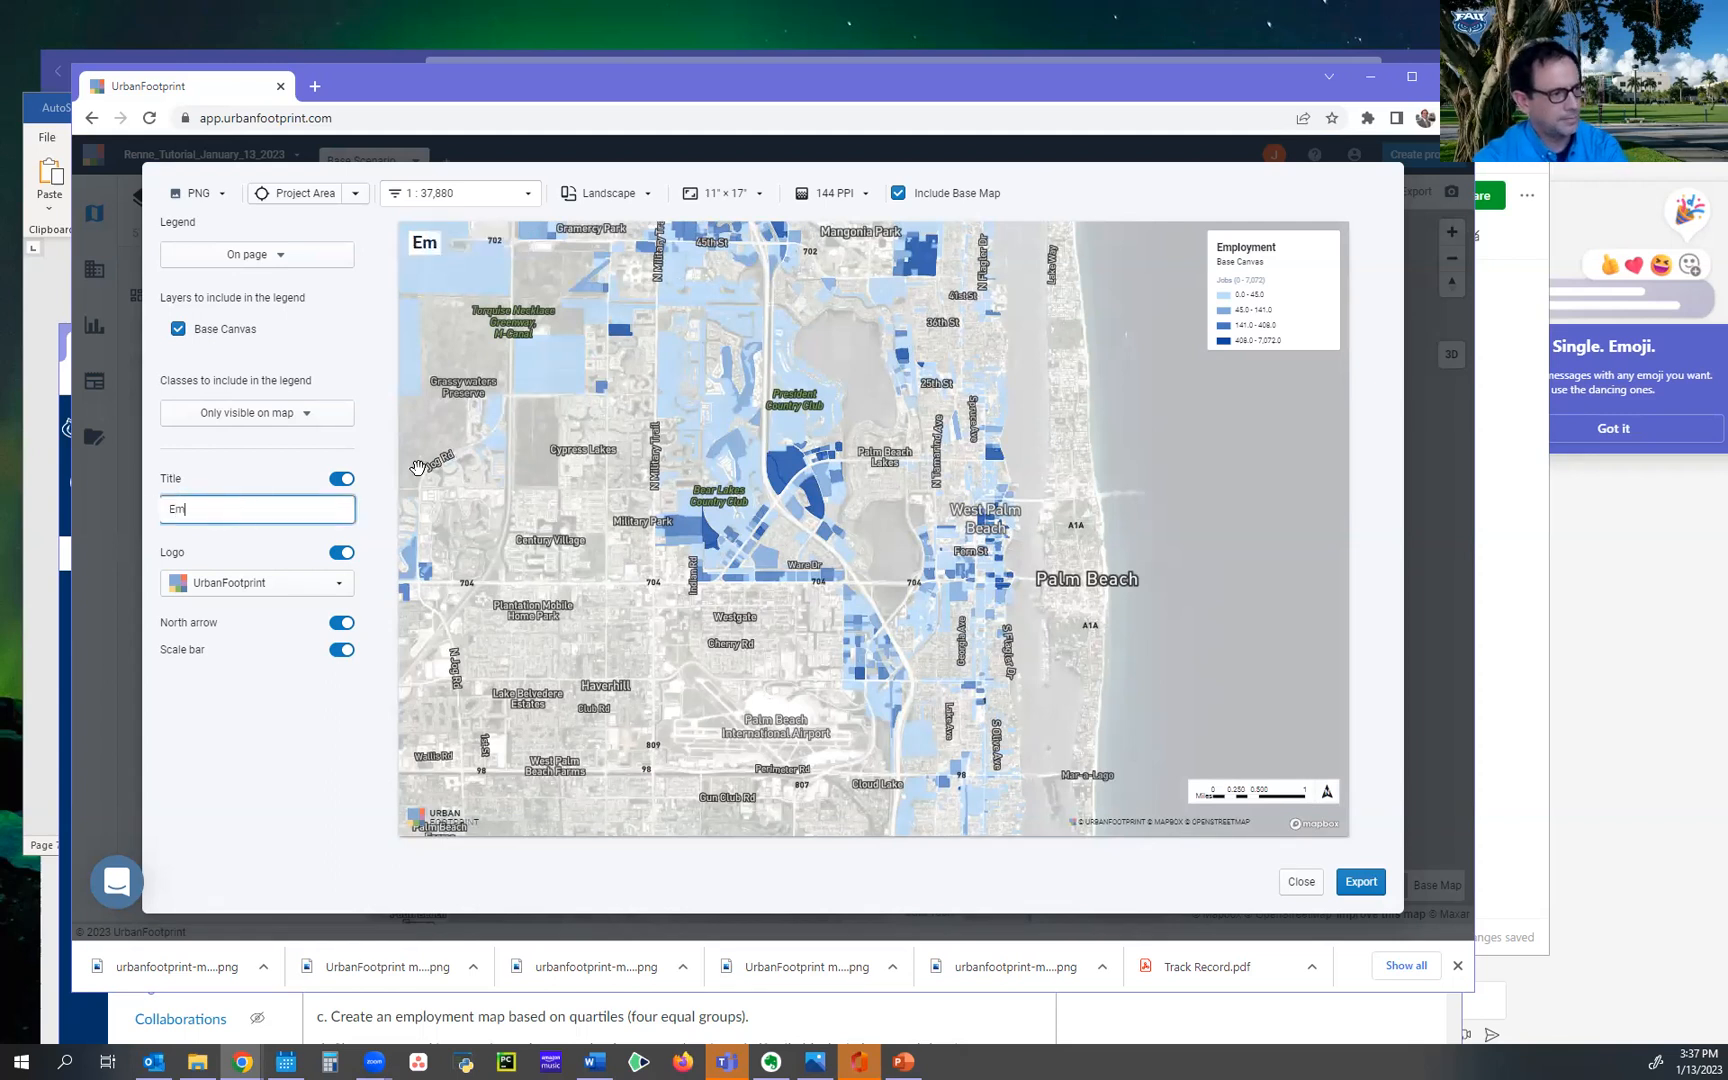
type("ployment")
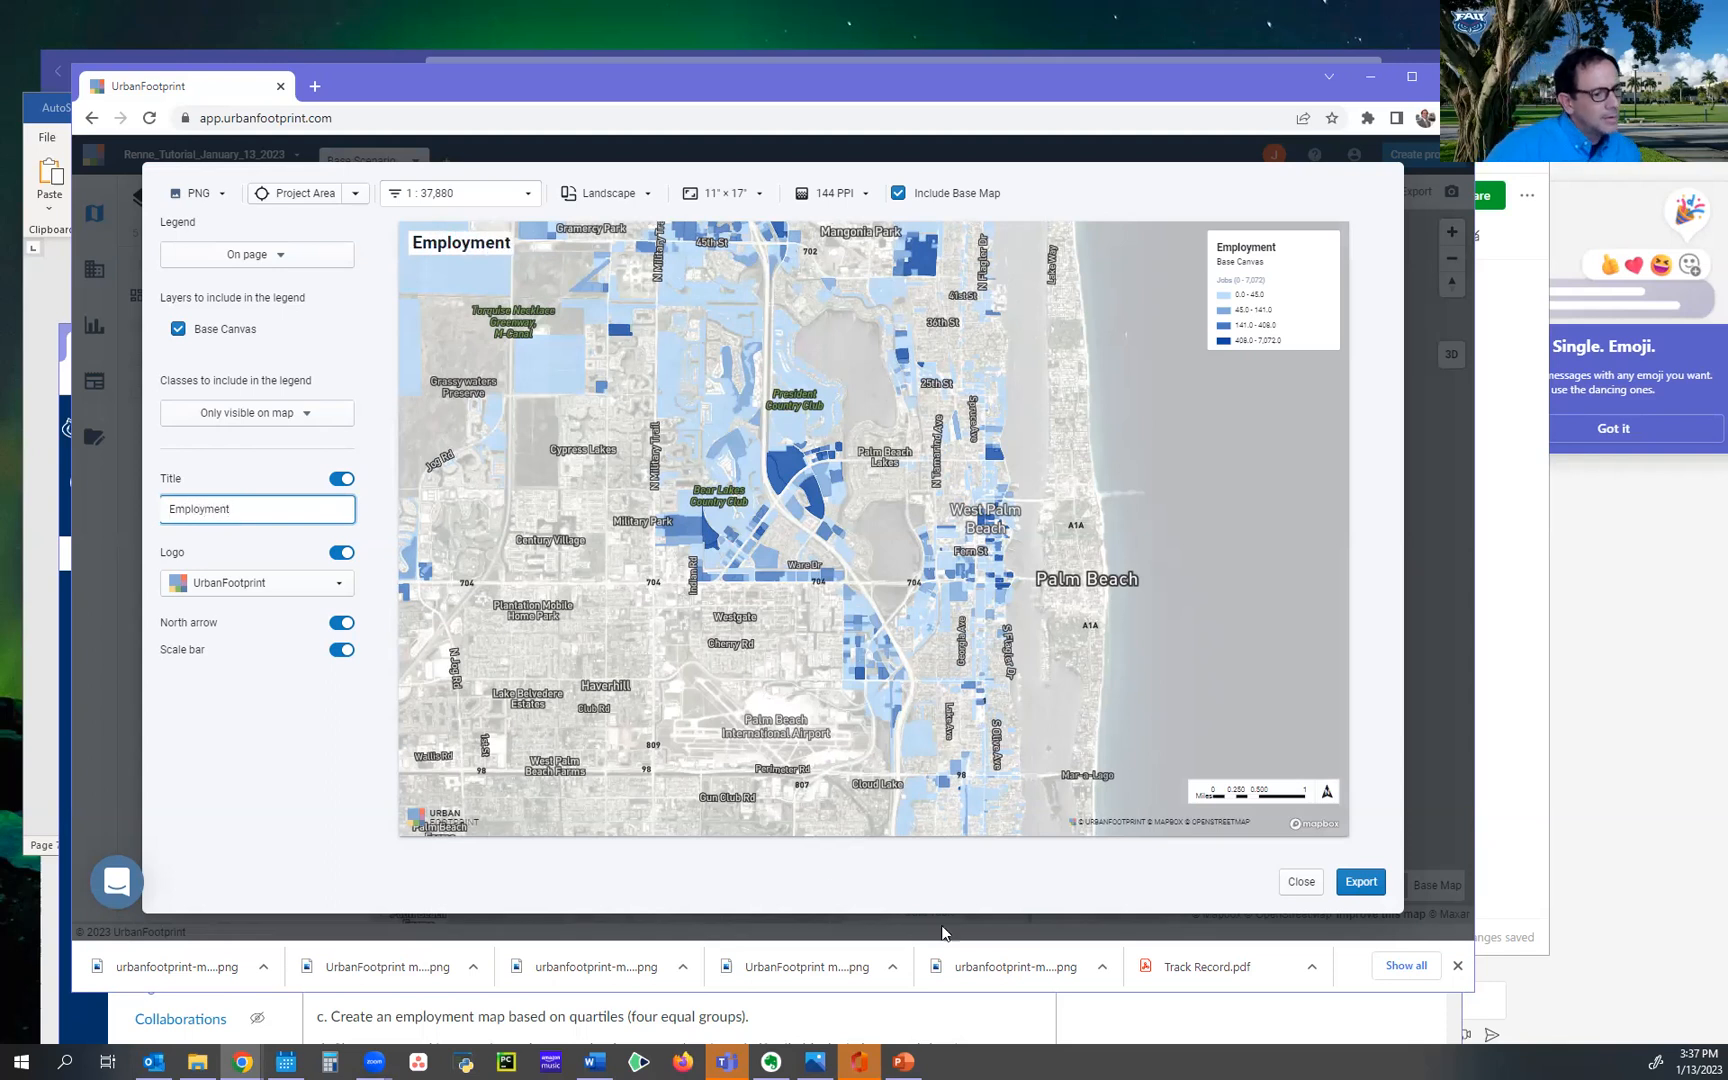
left_click(1358, 882)
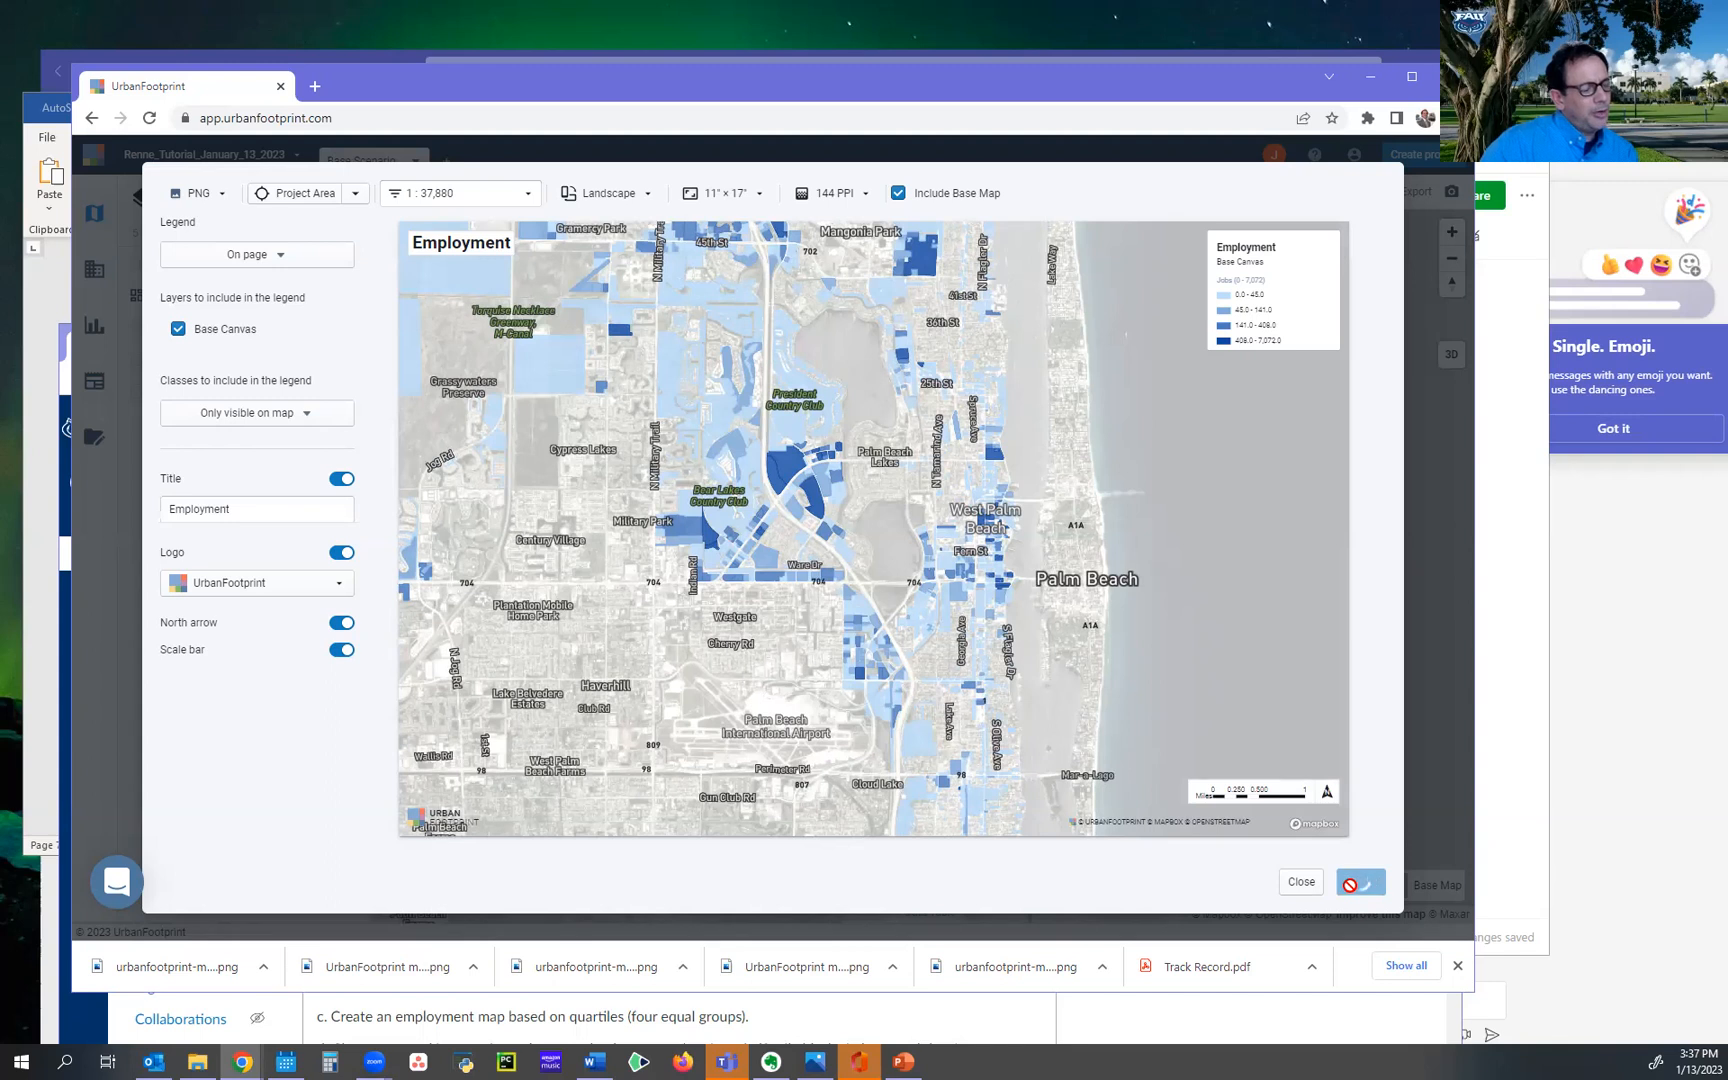